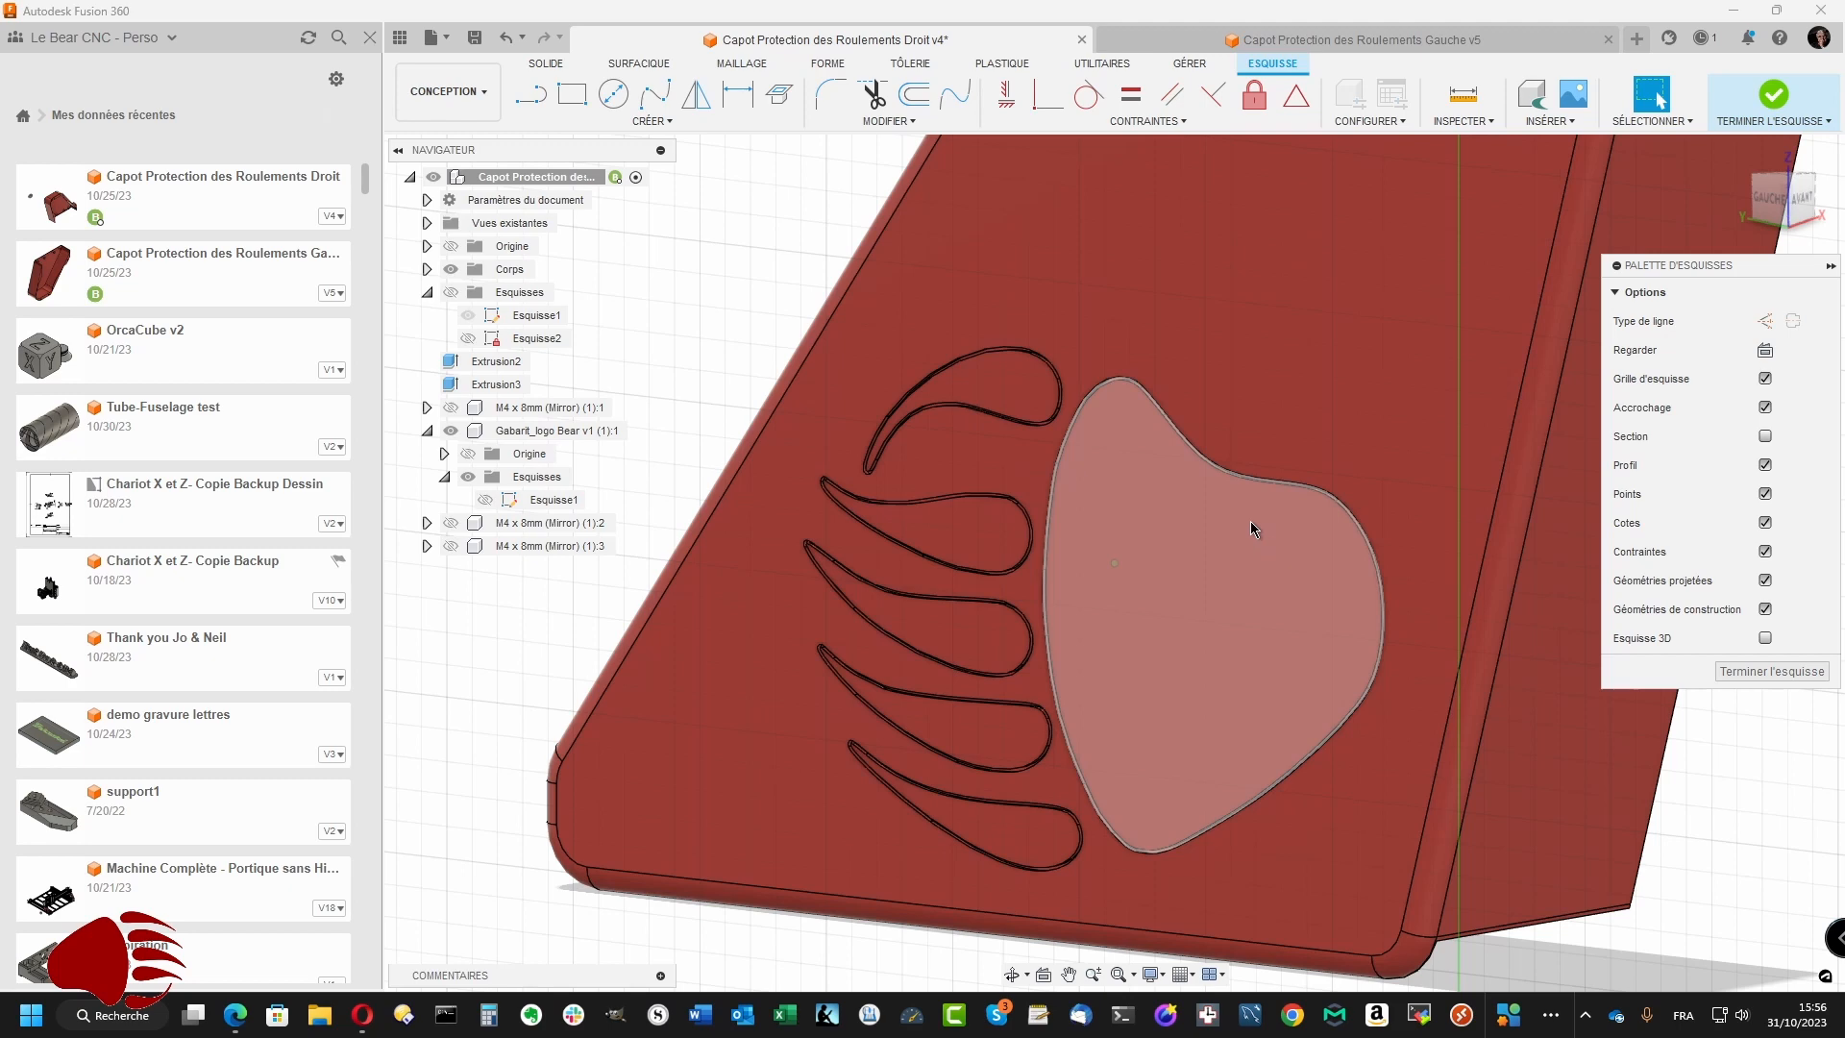
# - Show Esquisse1 and hide the bodies of the right cover so only the bear-paw logo sketch is displayed
pyautogui.click(470, 316)
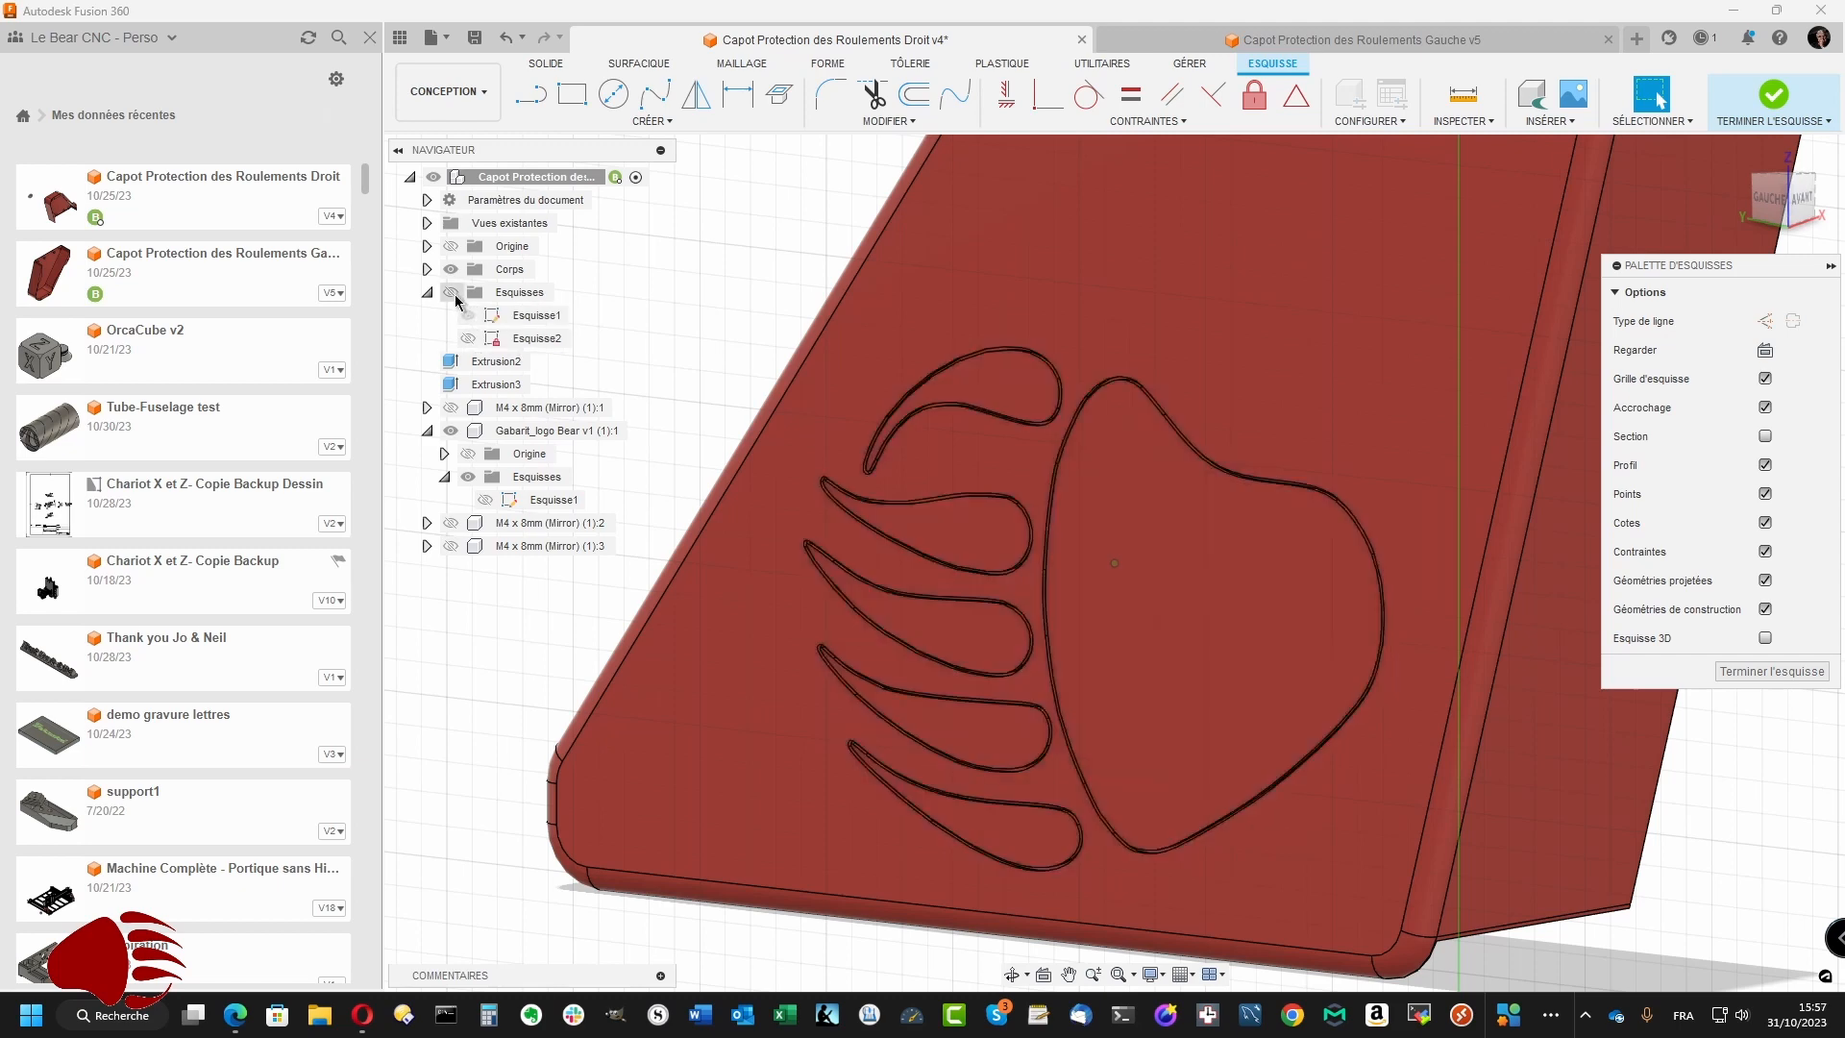
pyautogui.click(449, 270)
pyautogui.click(449, 270)
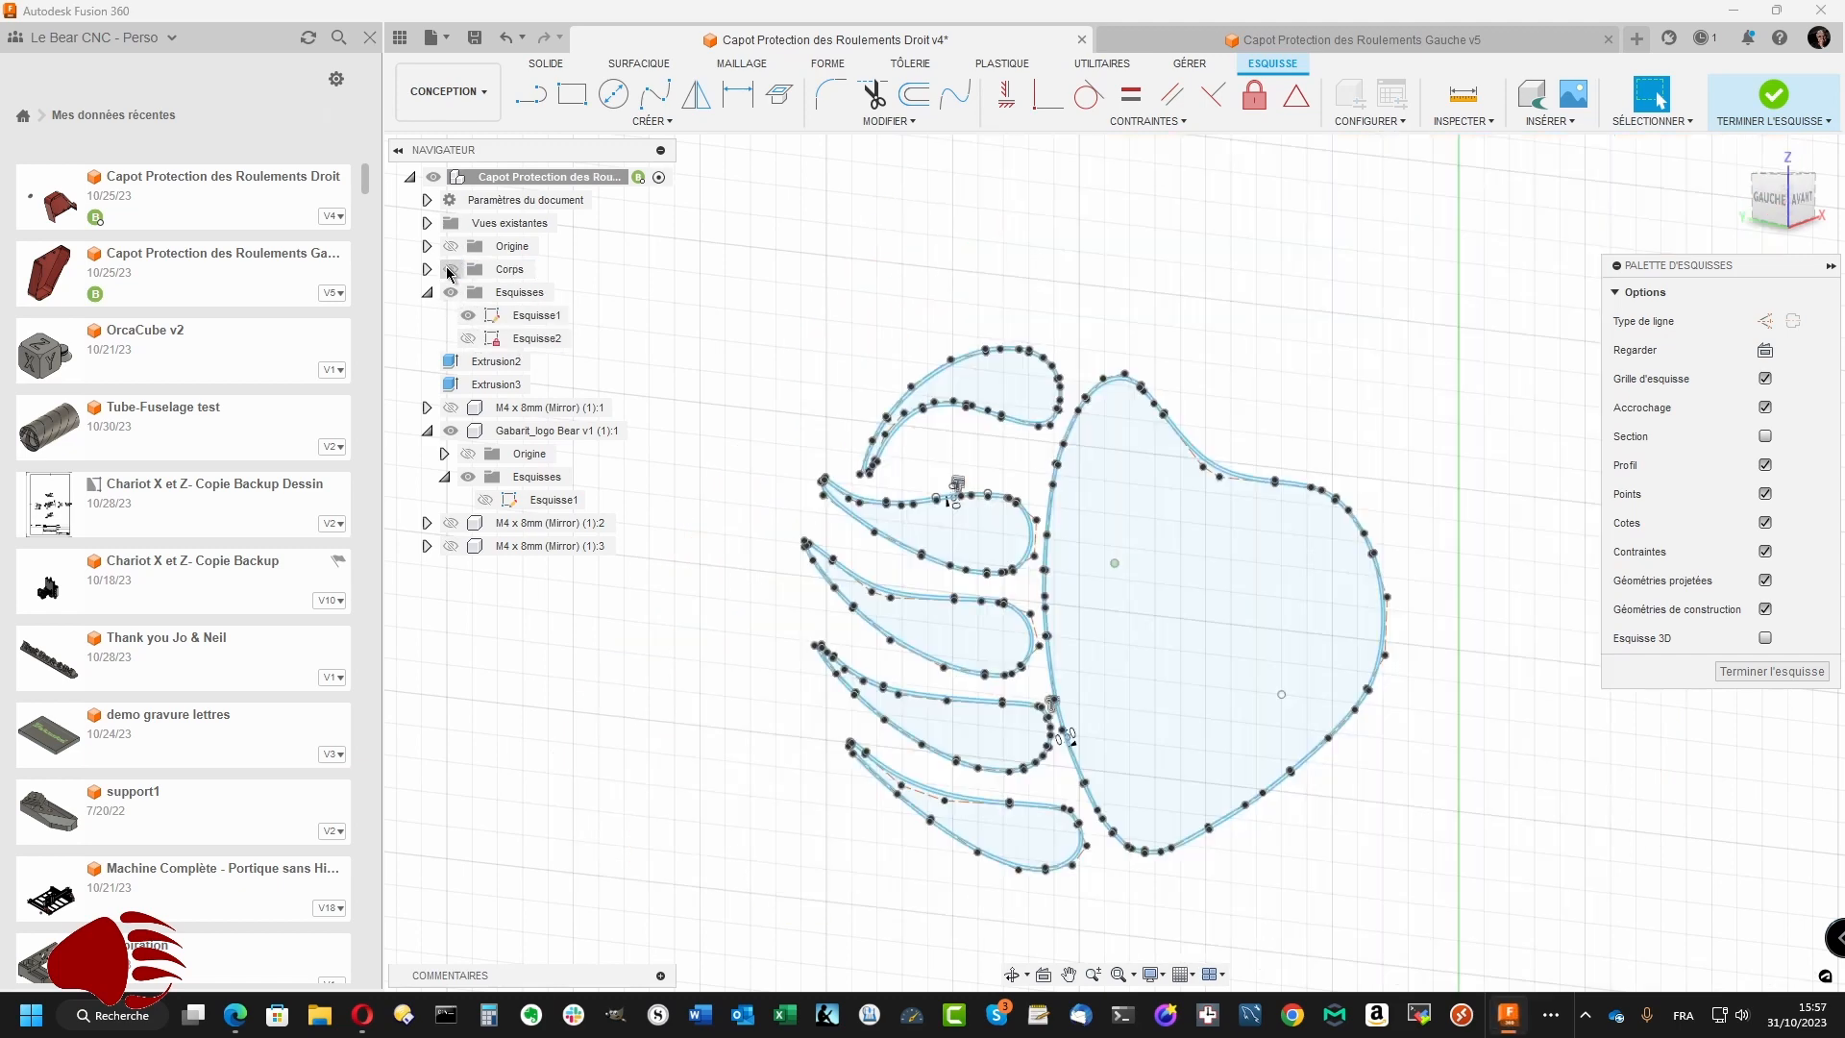
# - View the Capot Protection des Roulements Gauche document and return to the Droit document
pyautogui.click(1331, 42)
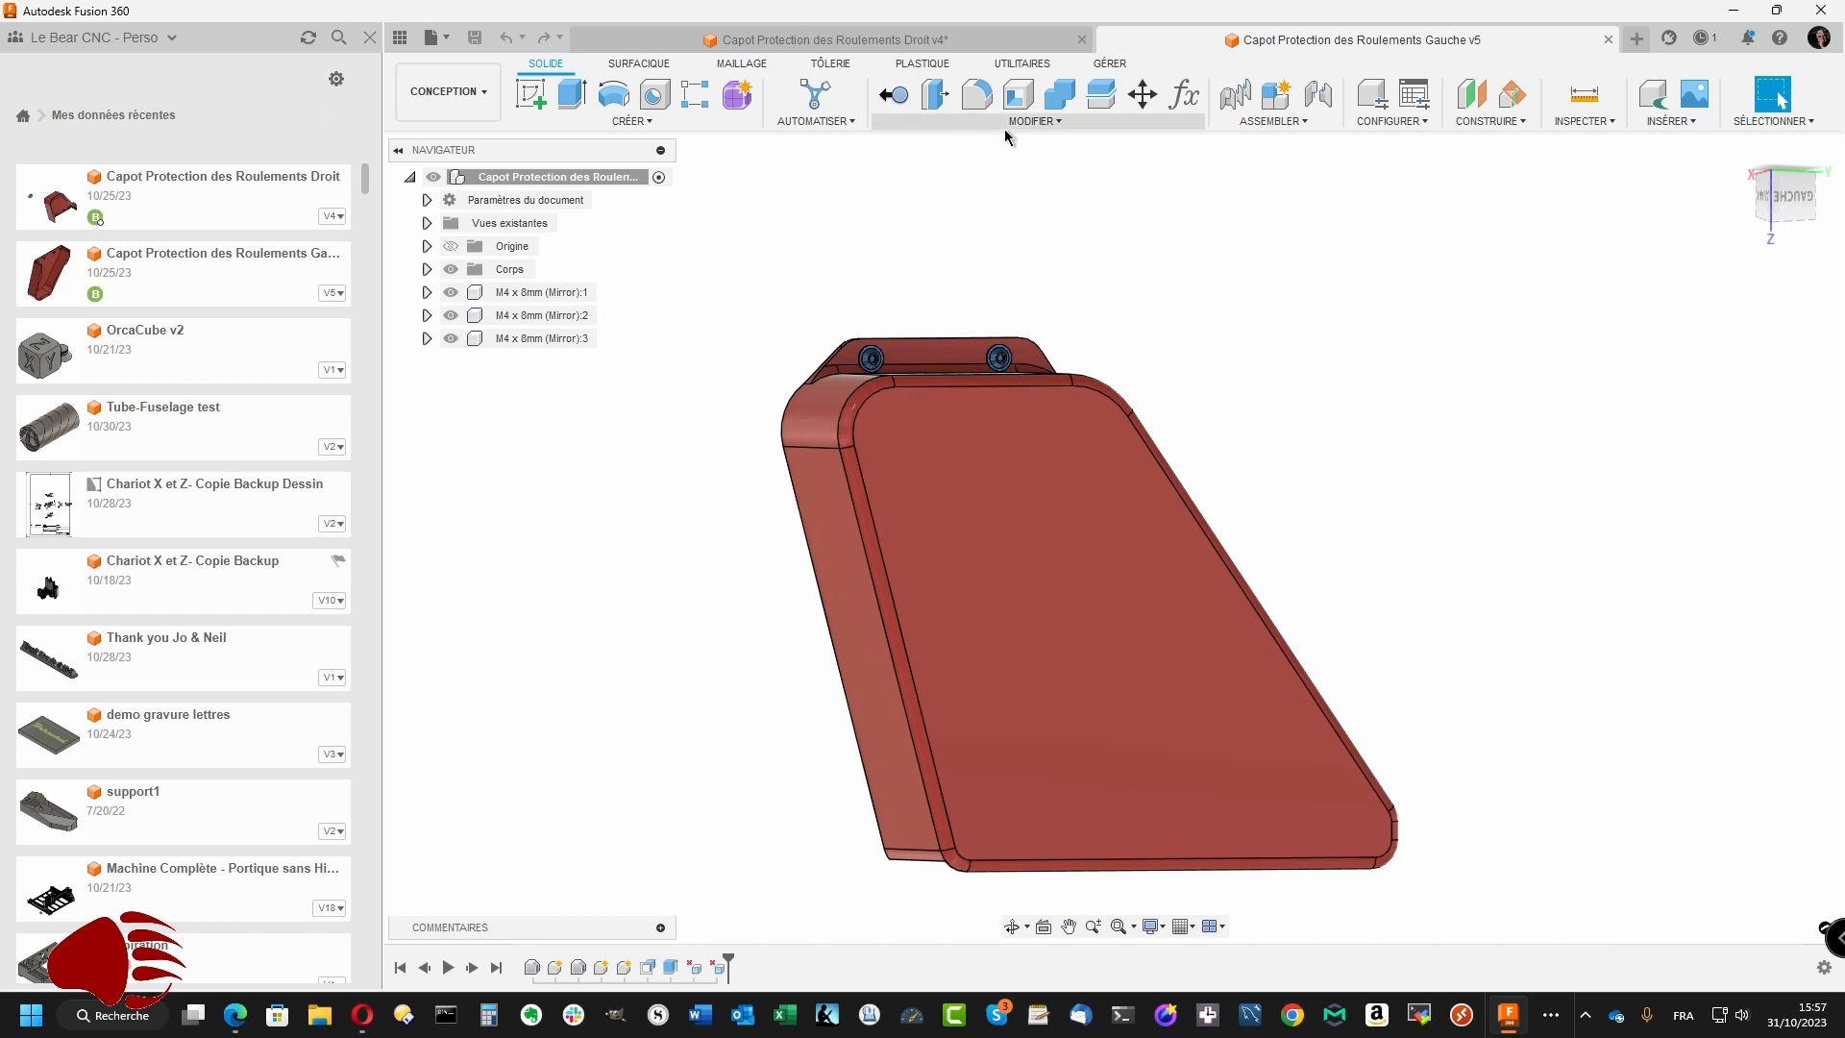
pyautogui.click(916, 40)
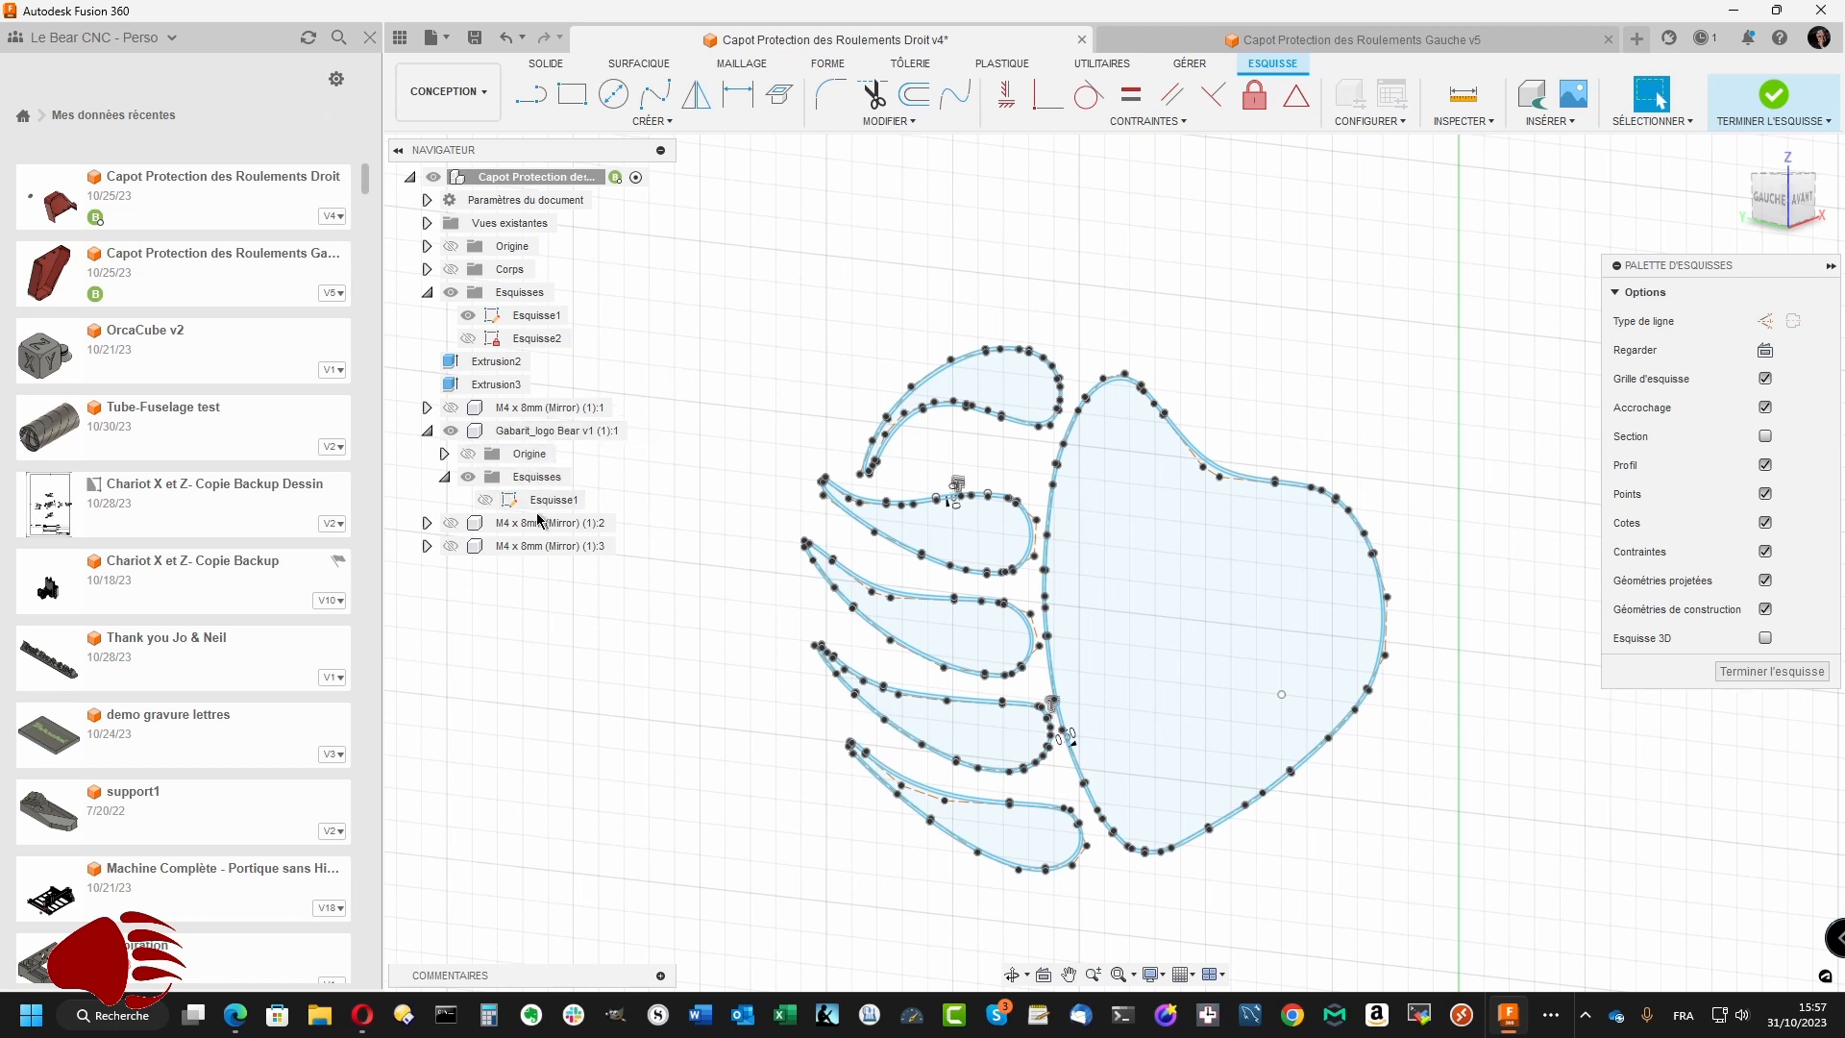
# - Hide the Gabarit_logo Bear component and collapse its contents in the browser
pyautogui.click(551, 439)
pyautogui.click(552, 439)
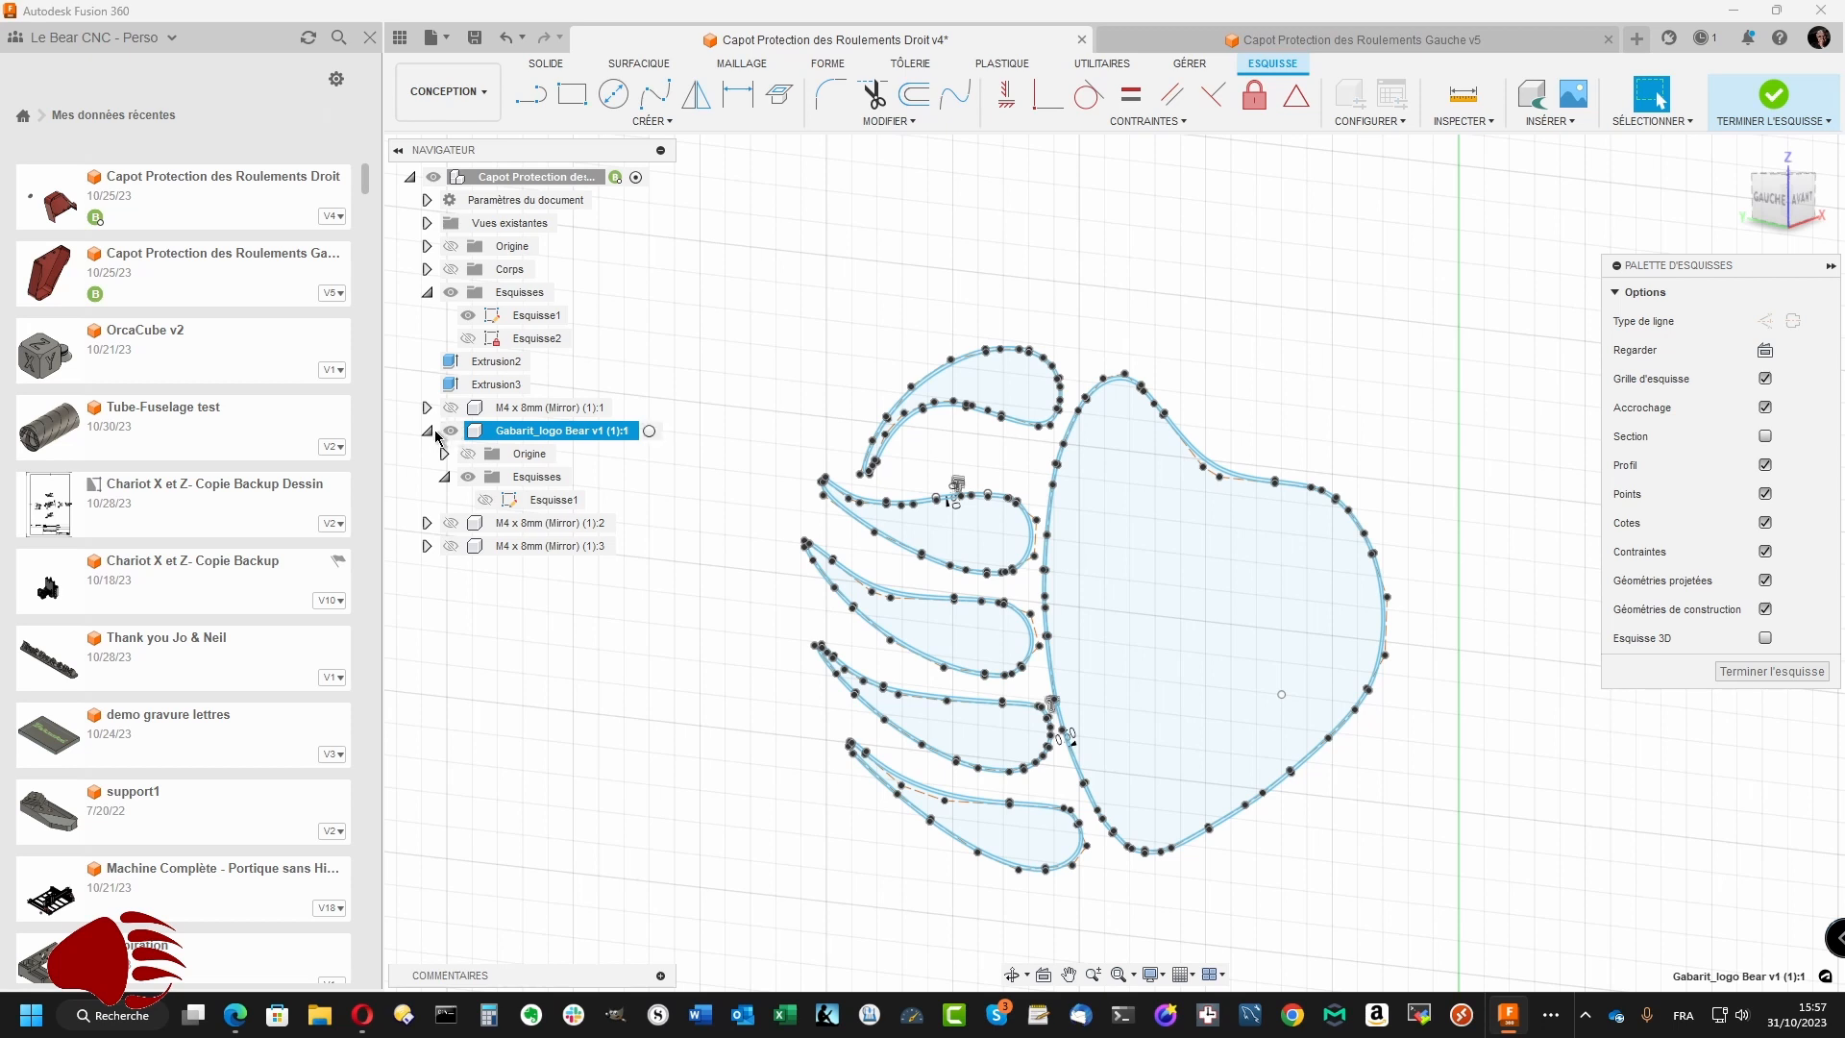
pyautogui.click(452, 433)
pyautogui.click(427, 432)
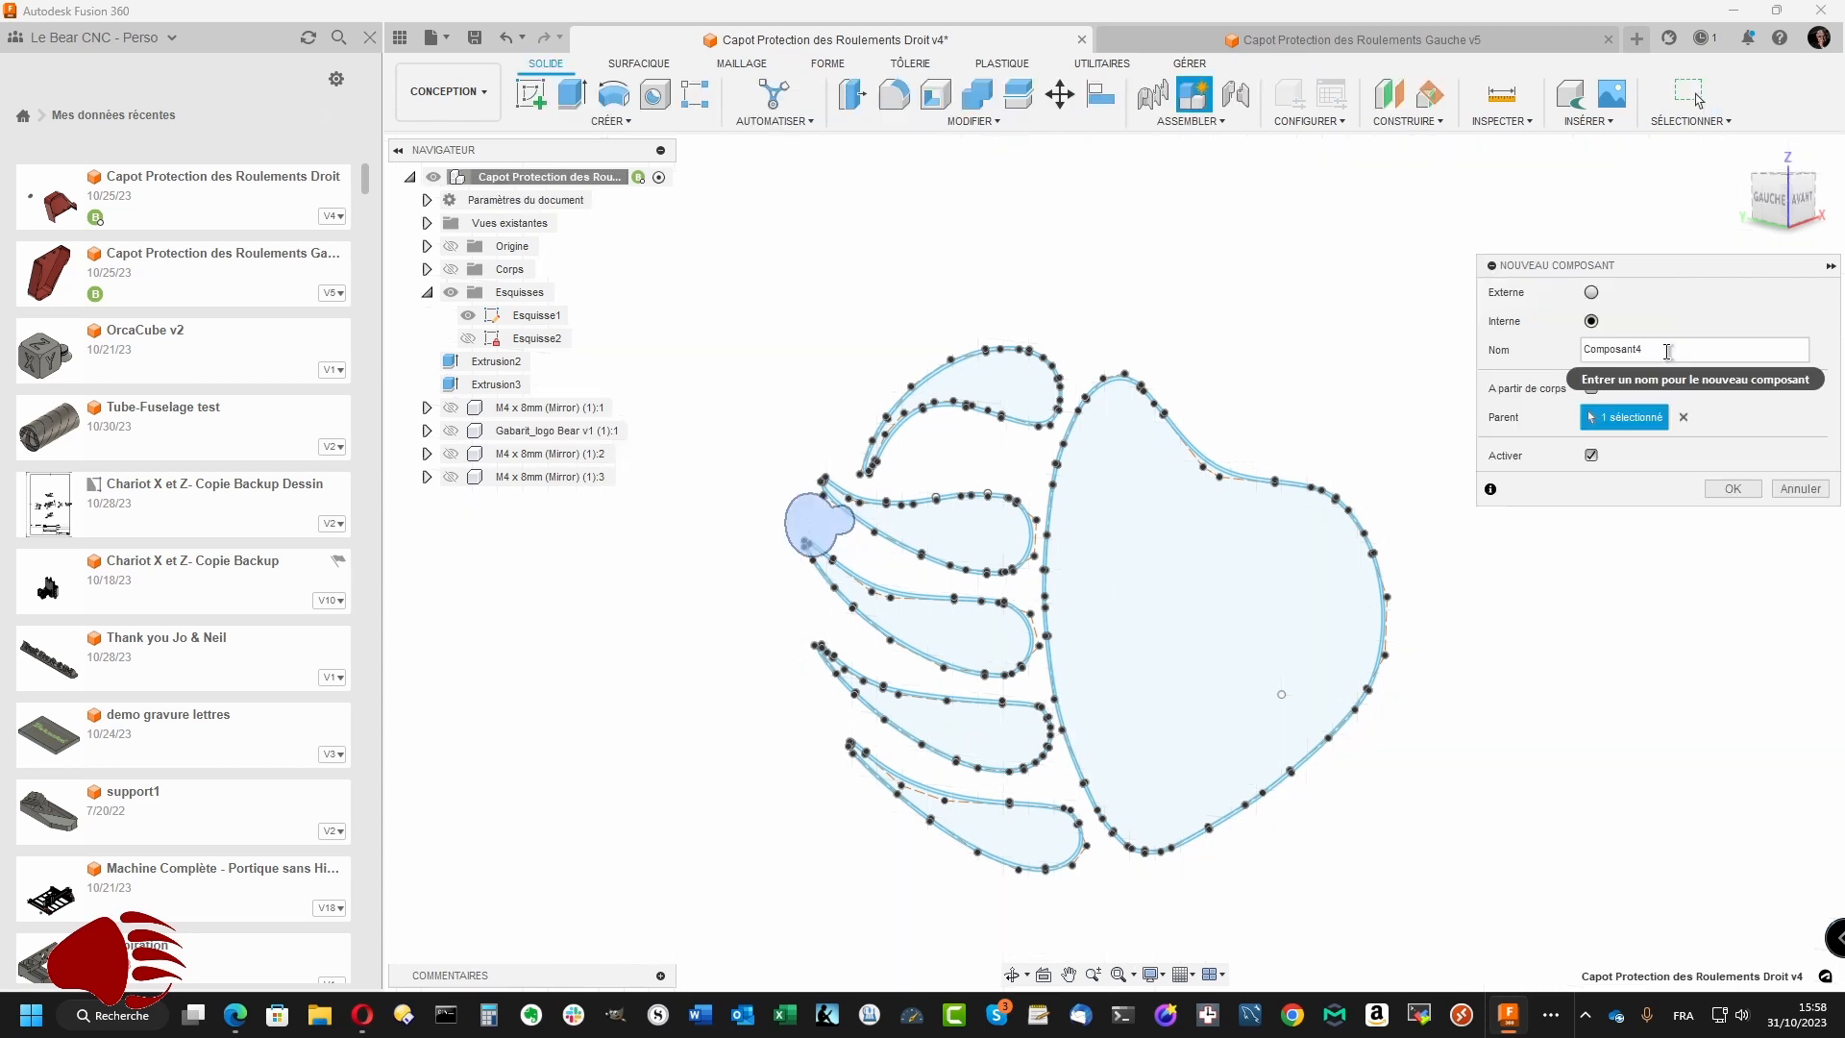
# - Create an internal component named "Logo Le bear Bonne echelle"
pyautogui.moveTo(1669, 352); pyautogui.dragTo(1548, 352)
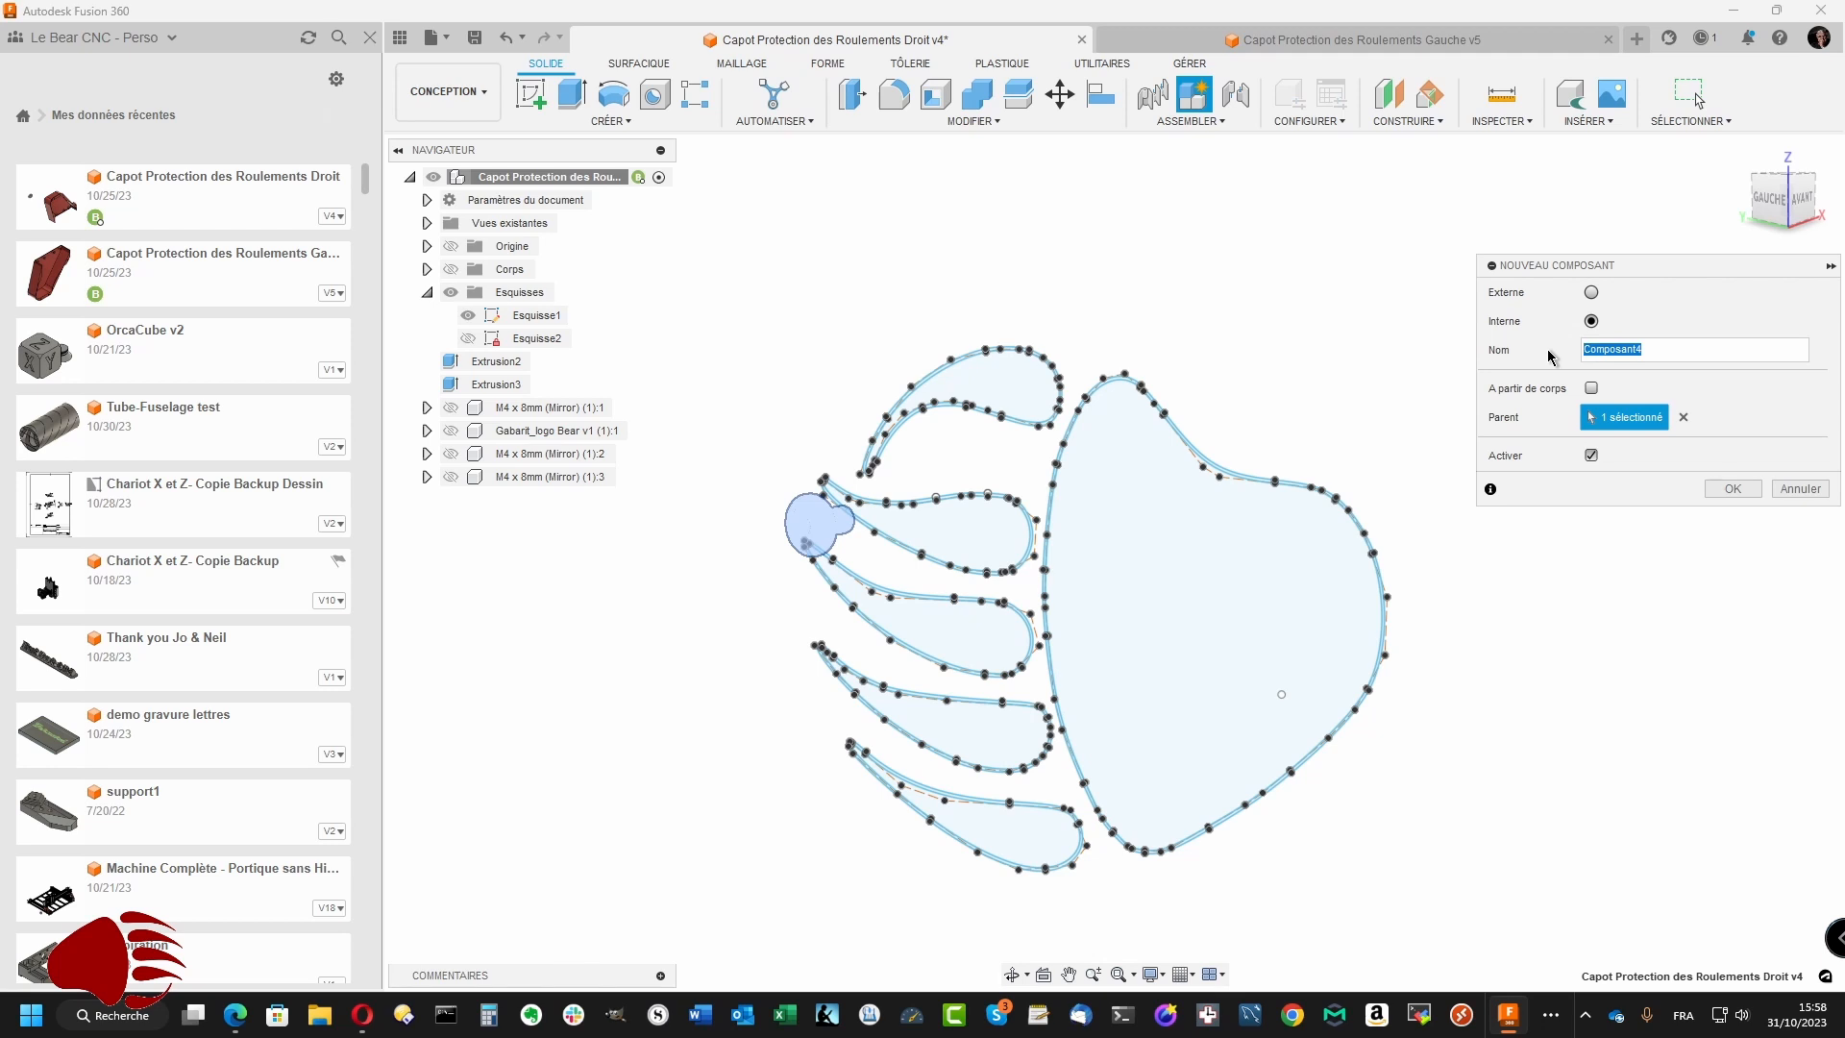
pyautogui.write('Logo Le bear Bonne echelle')
pyautogui.click(1730, 491)
# - Copy Esquisse1 of the right cover and paste it into the Logo Le bear Bonne echelle component
pyautogui.rightClick(530, 316)
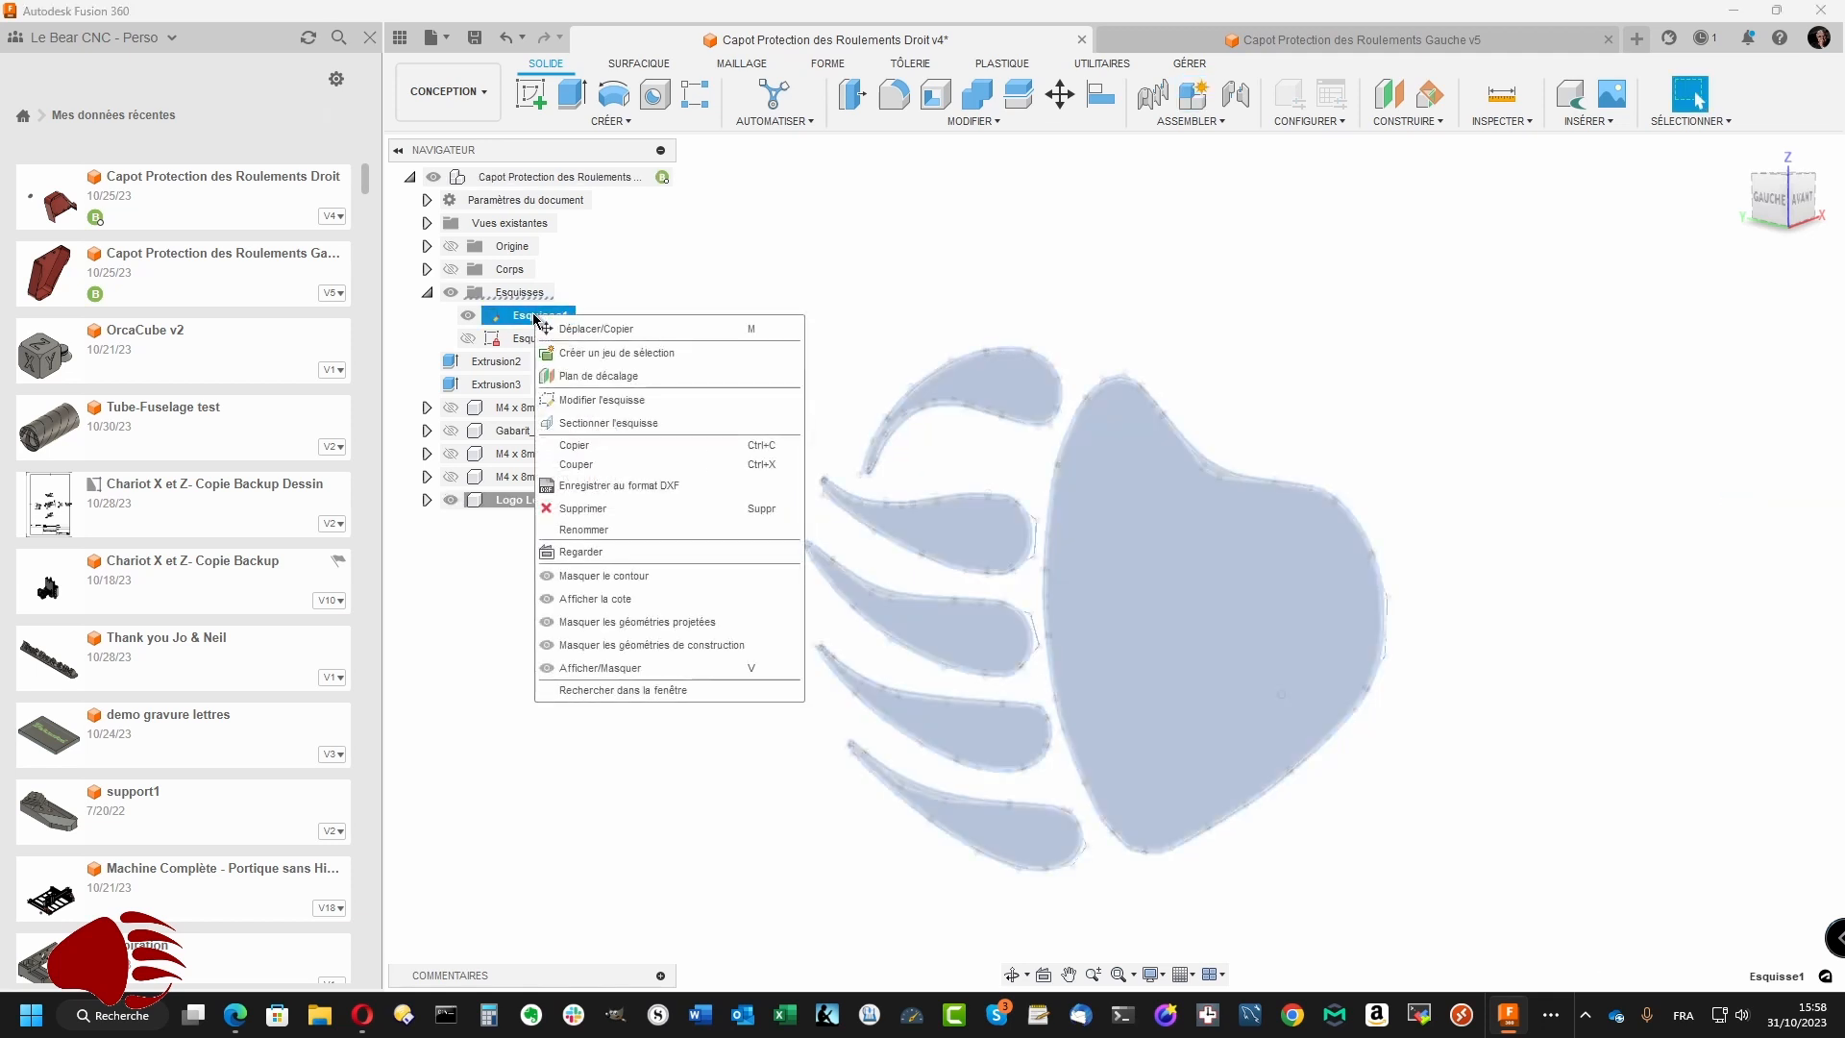
pyautogui.click(572, 446)
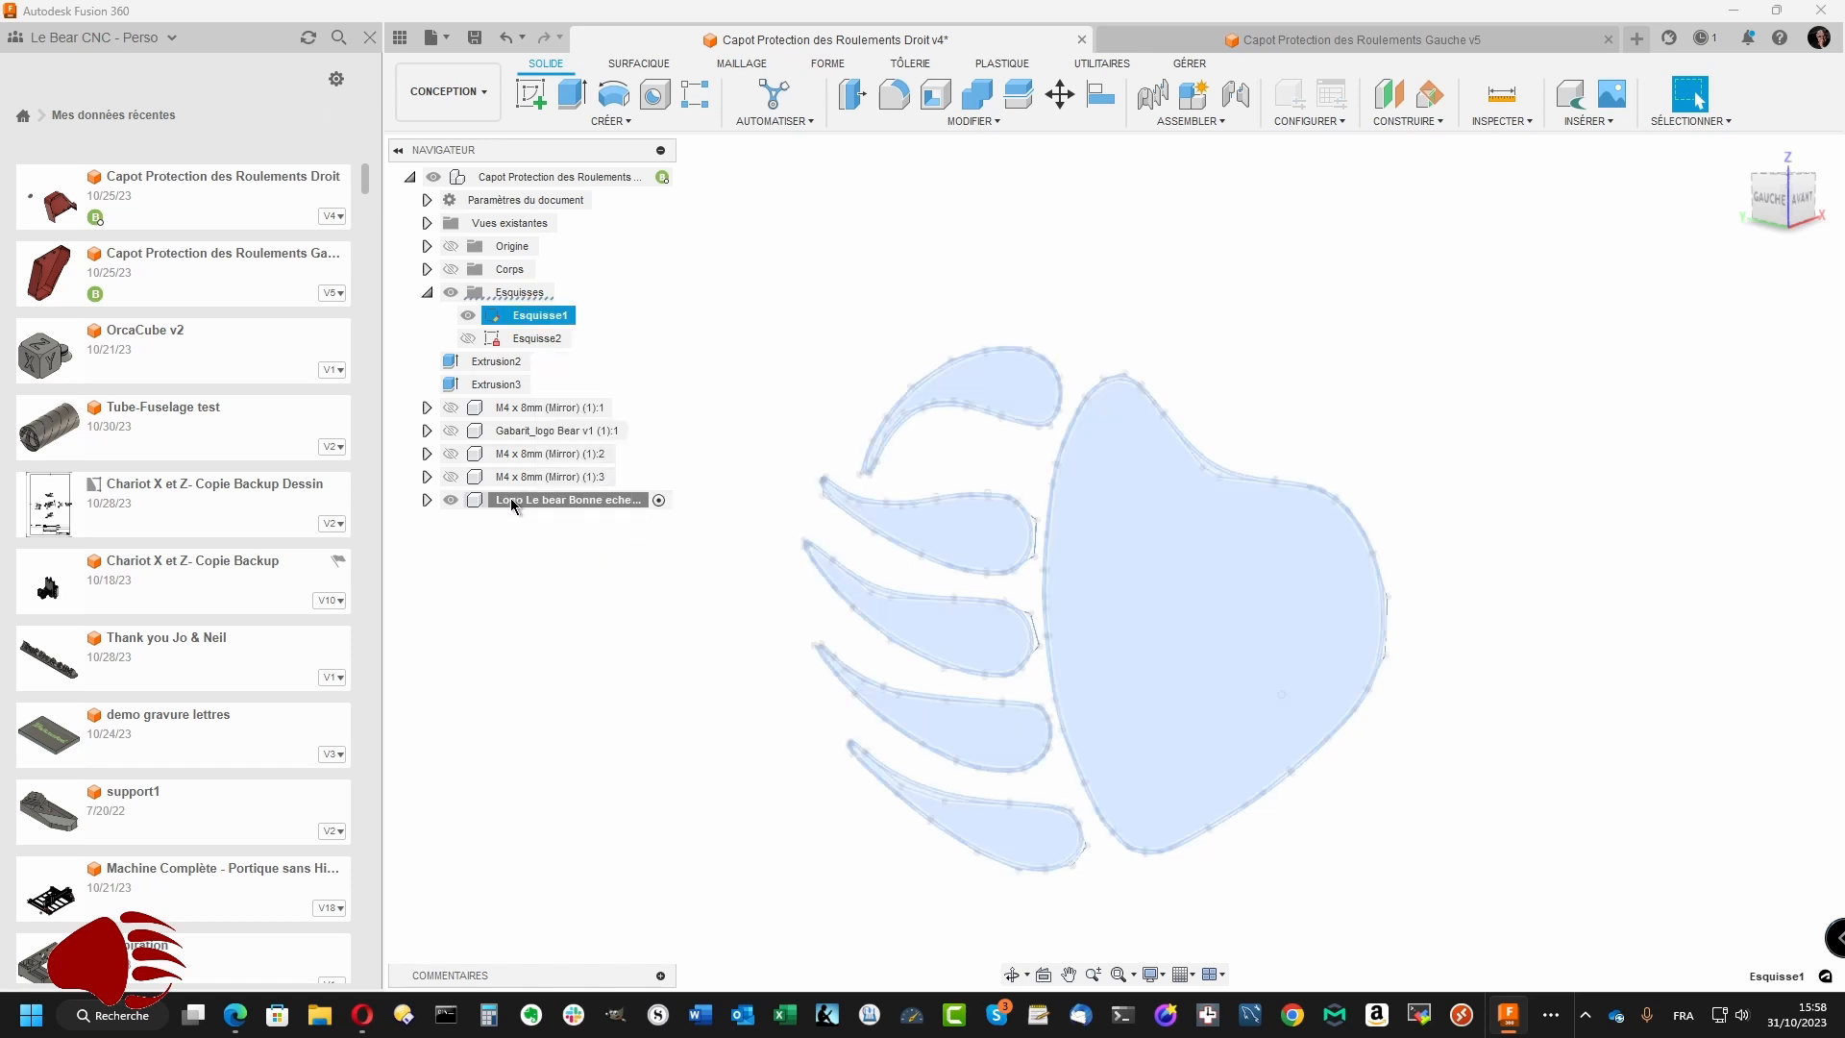
pyautogui.click(512, 500)
pyautogui.rightClick(513, 501)
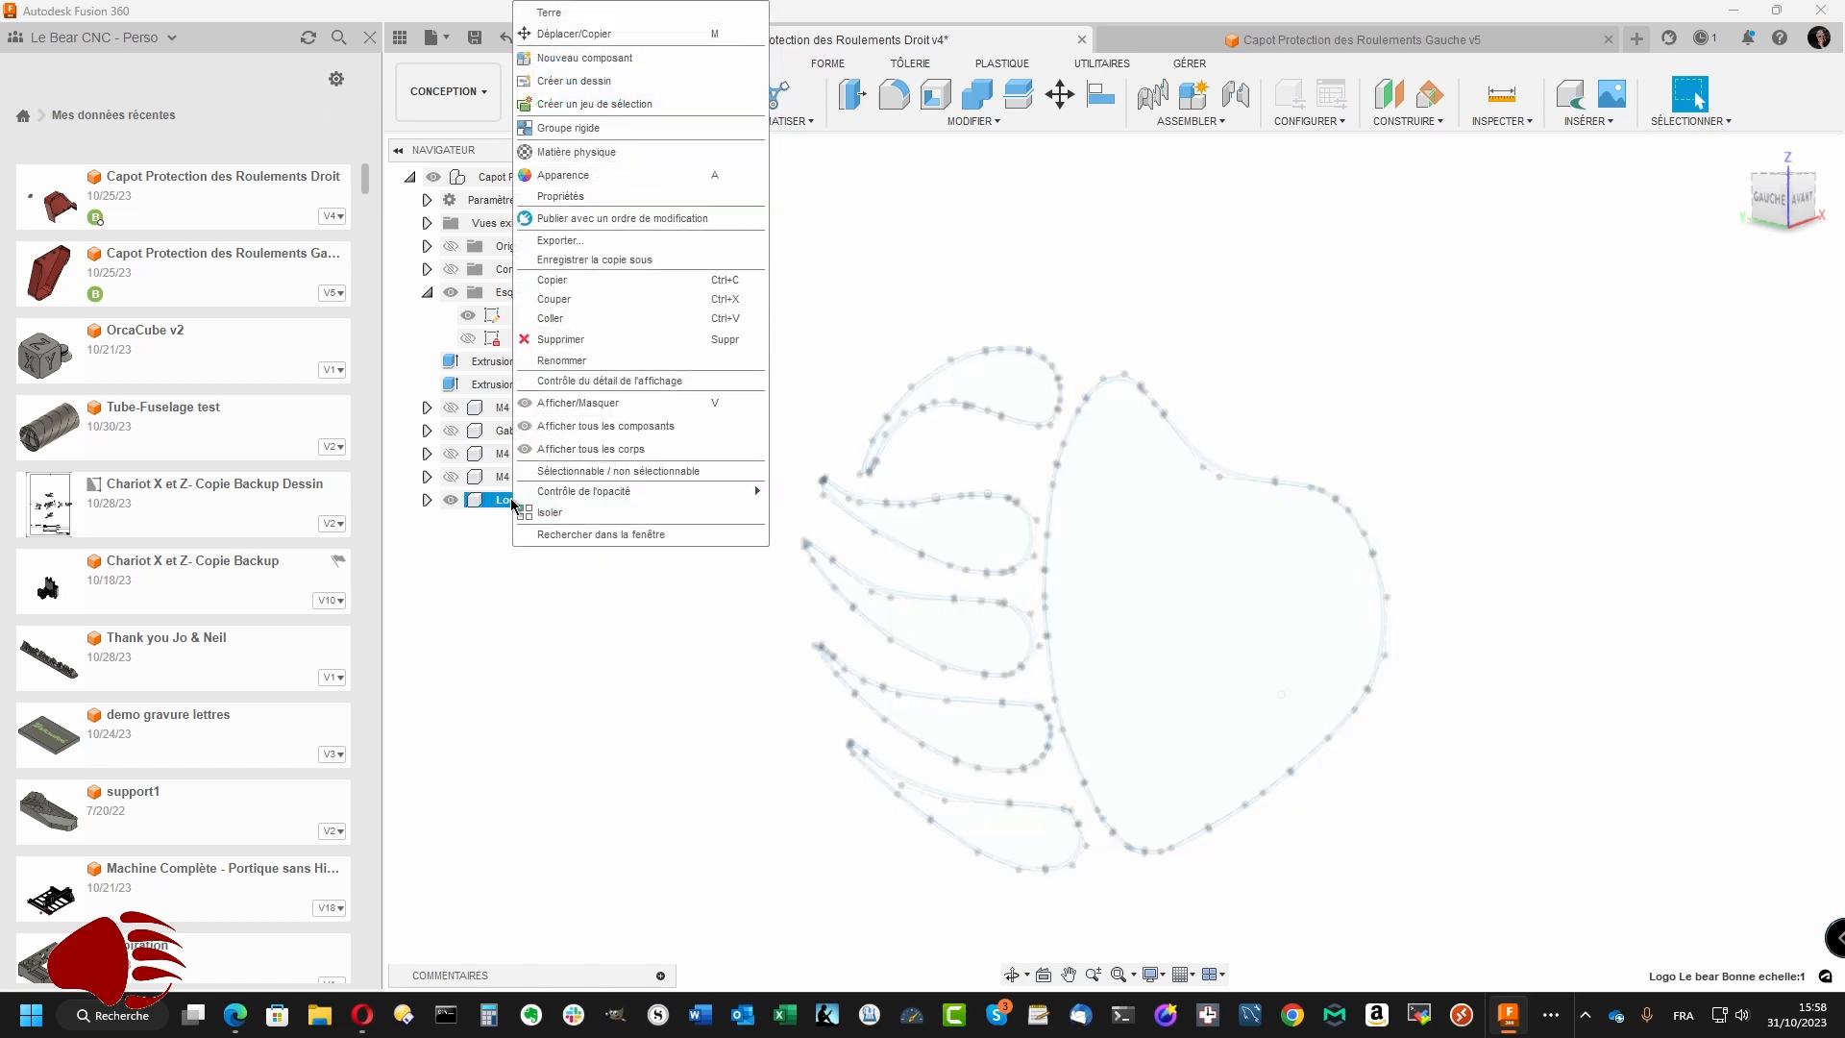
pyautogui.click(562, 317)
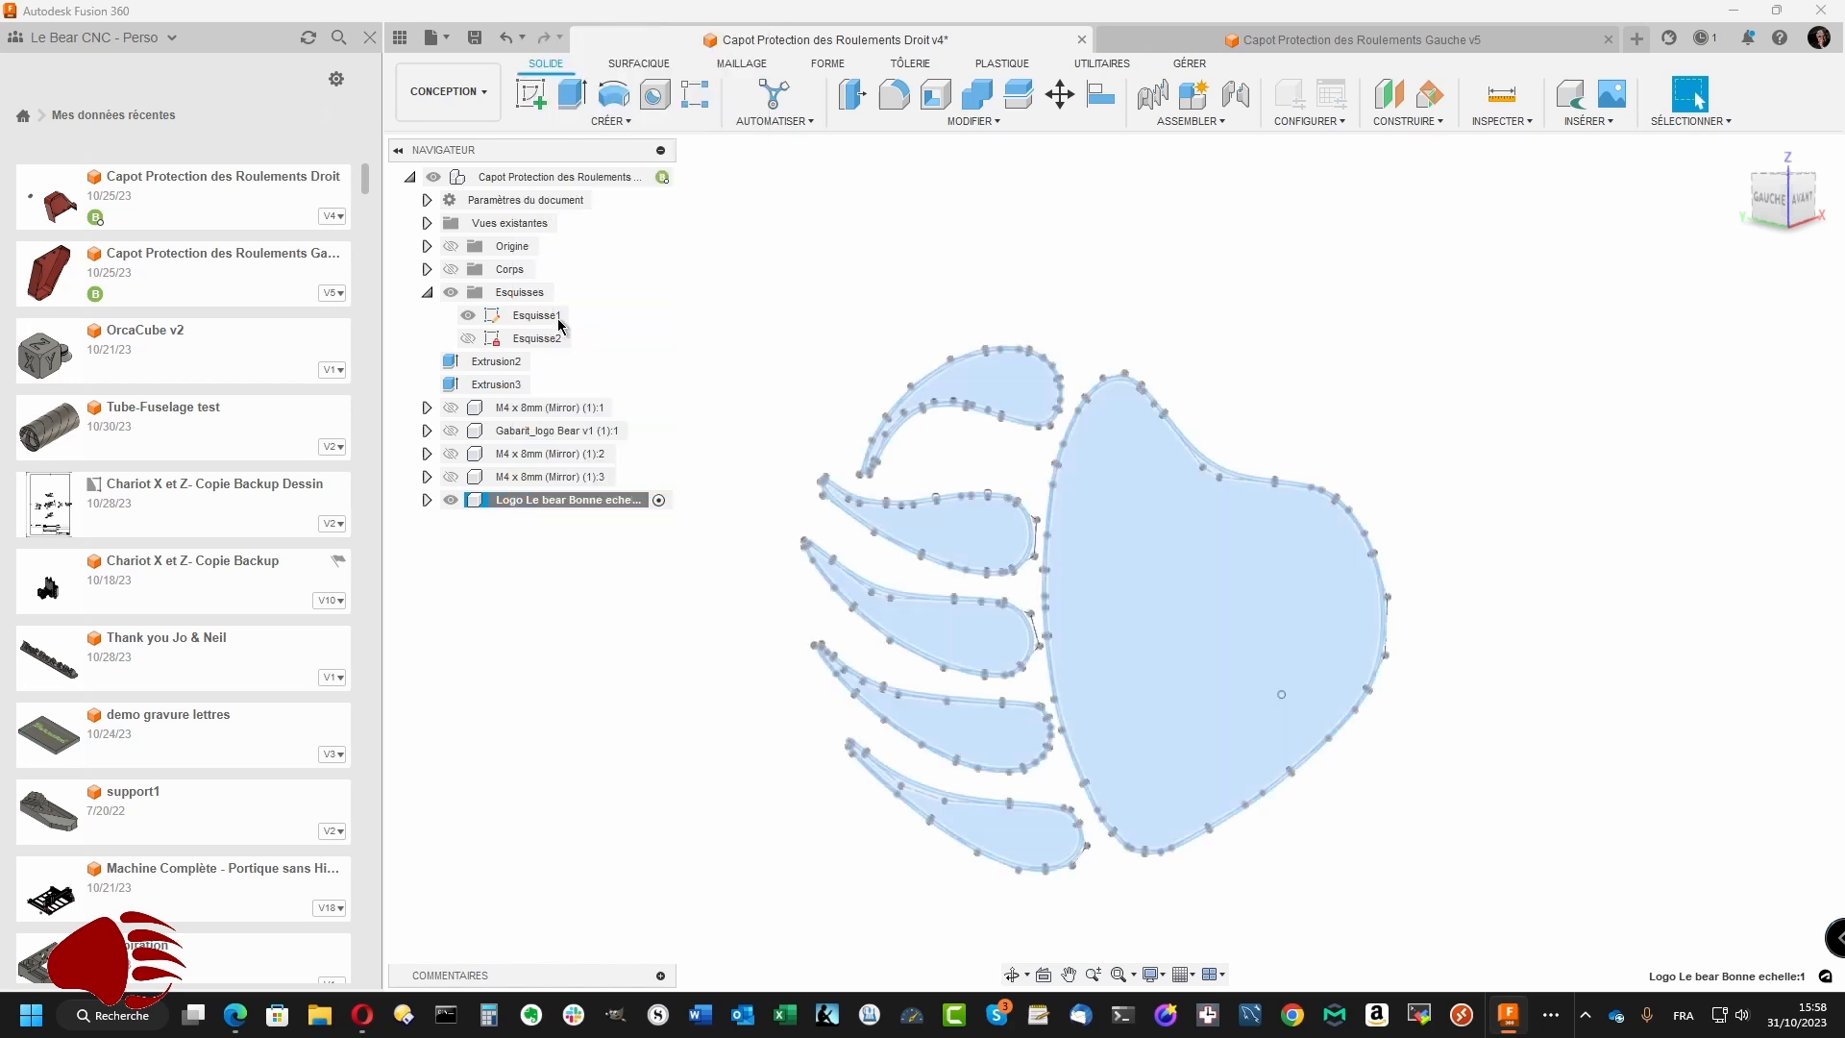
# - Expand the logo component down to its pasted Esquisse1 and leave the Move/Copy command without moving the sketch
pyautogui.click(426, 500)
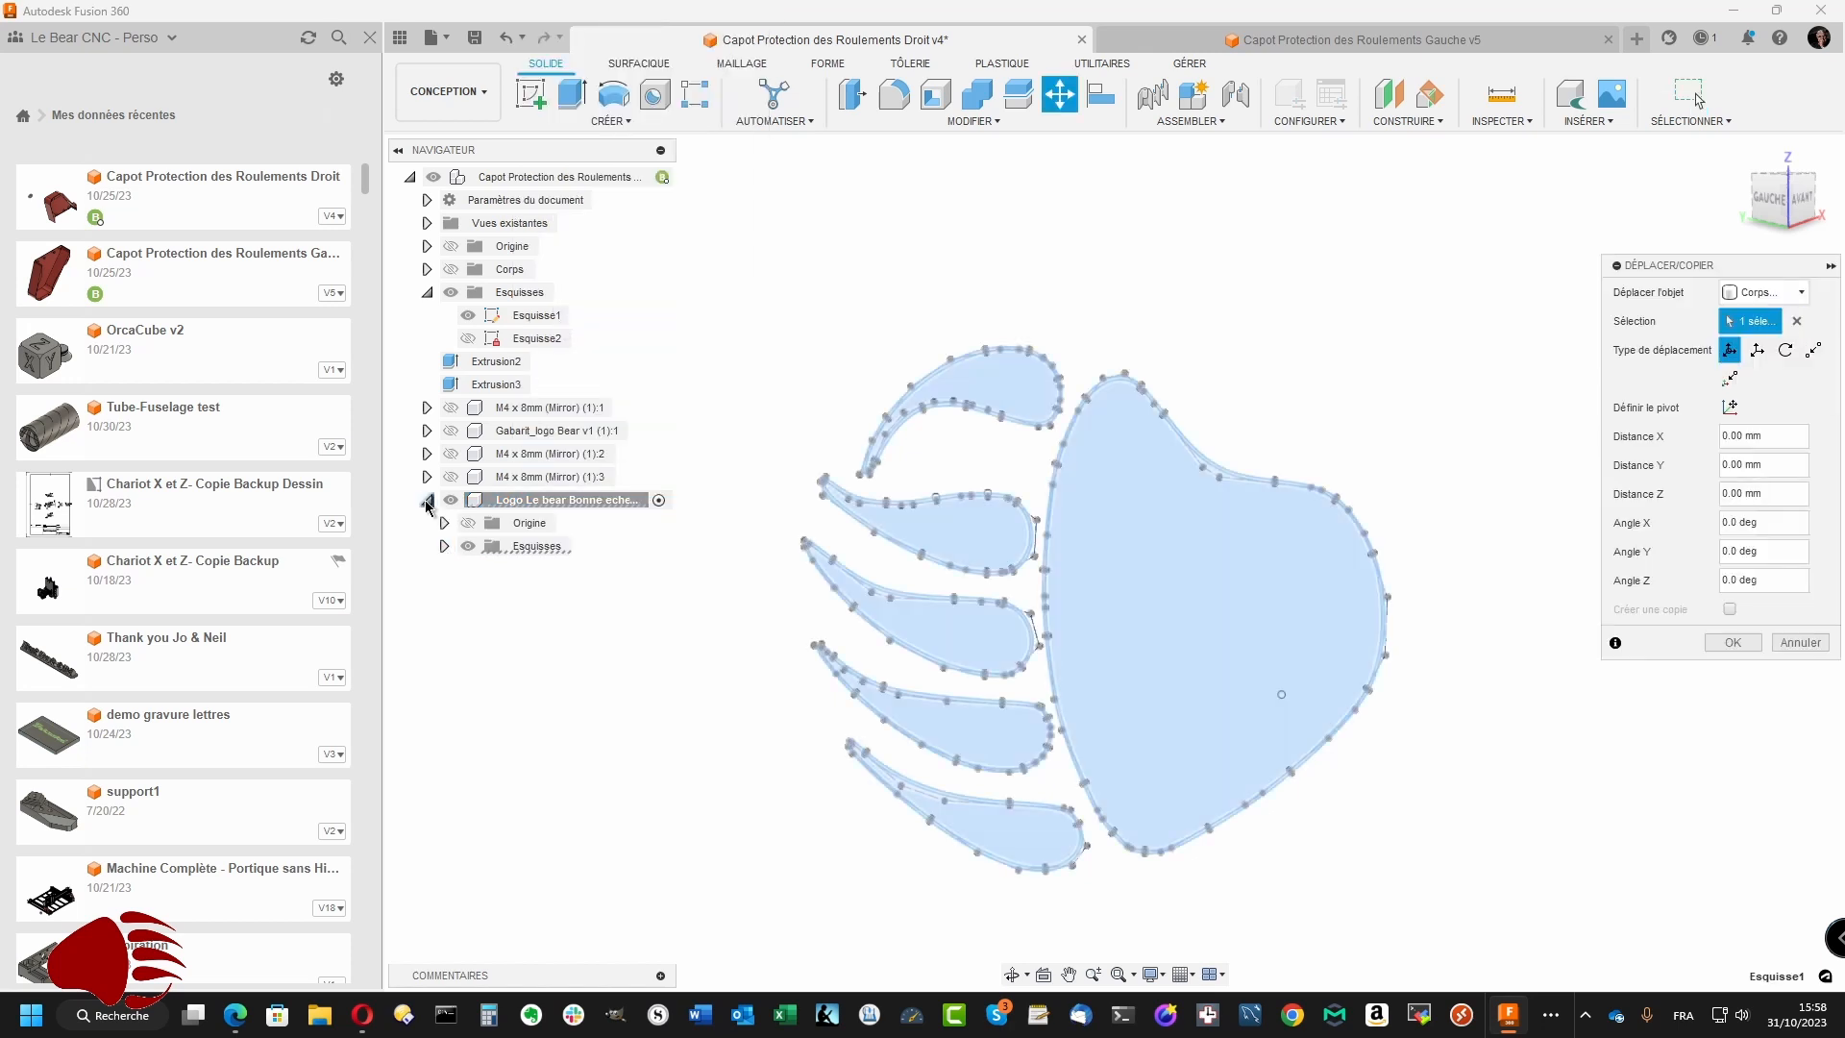
pyautogui.click(444, 546)
pyautogui.click(529, 571)
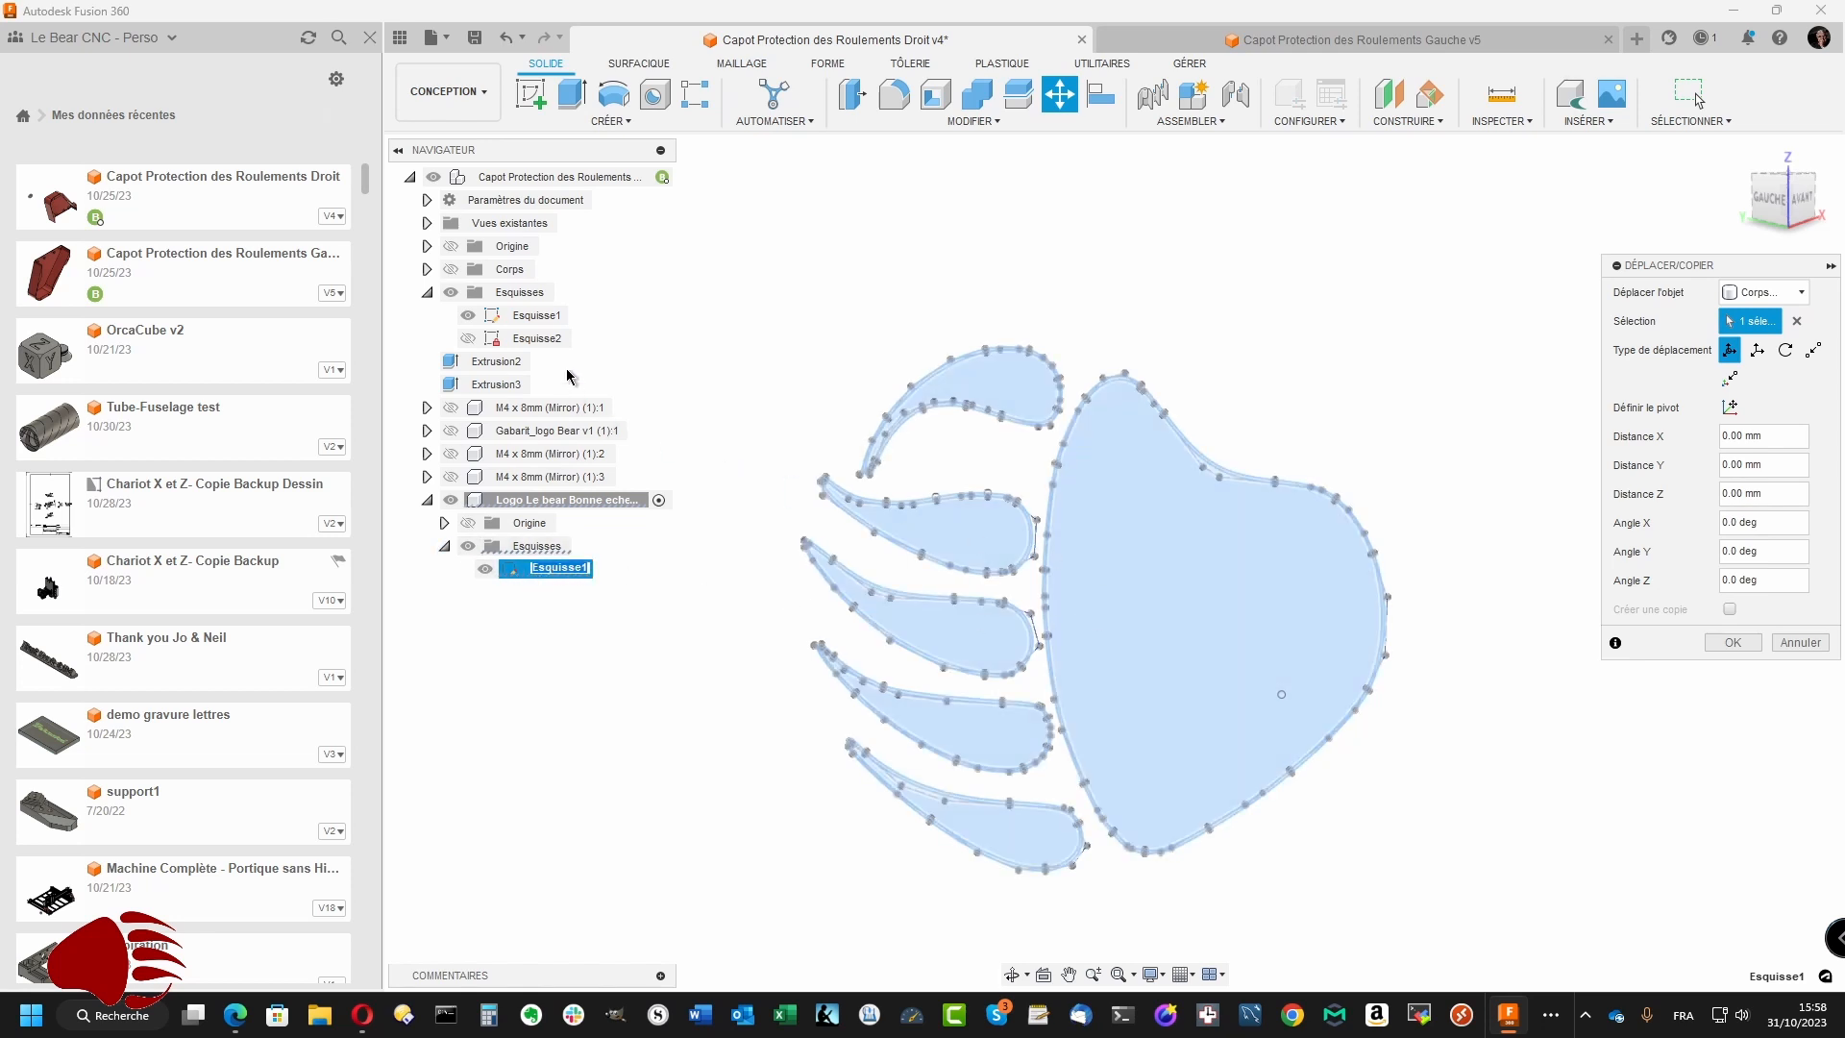
pyautogui.click(559, 629)
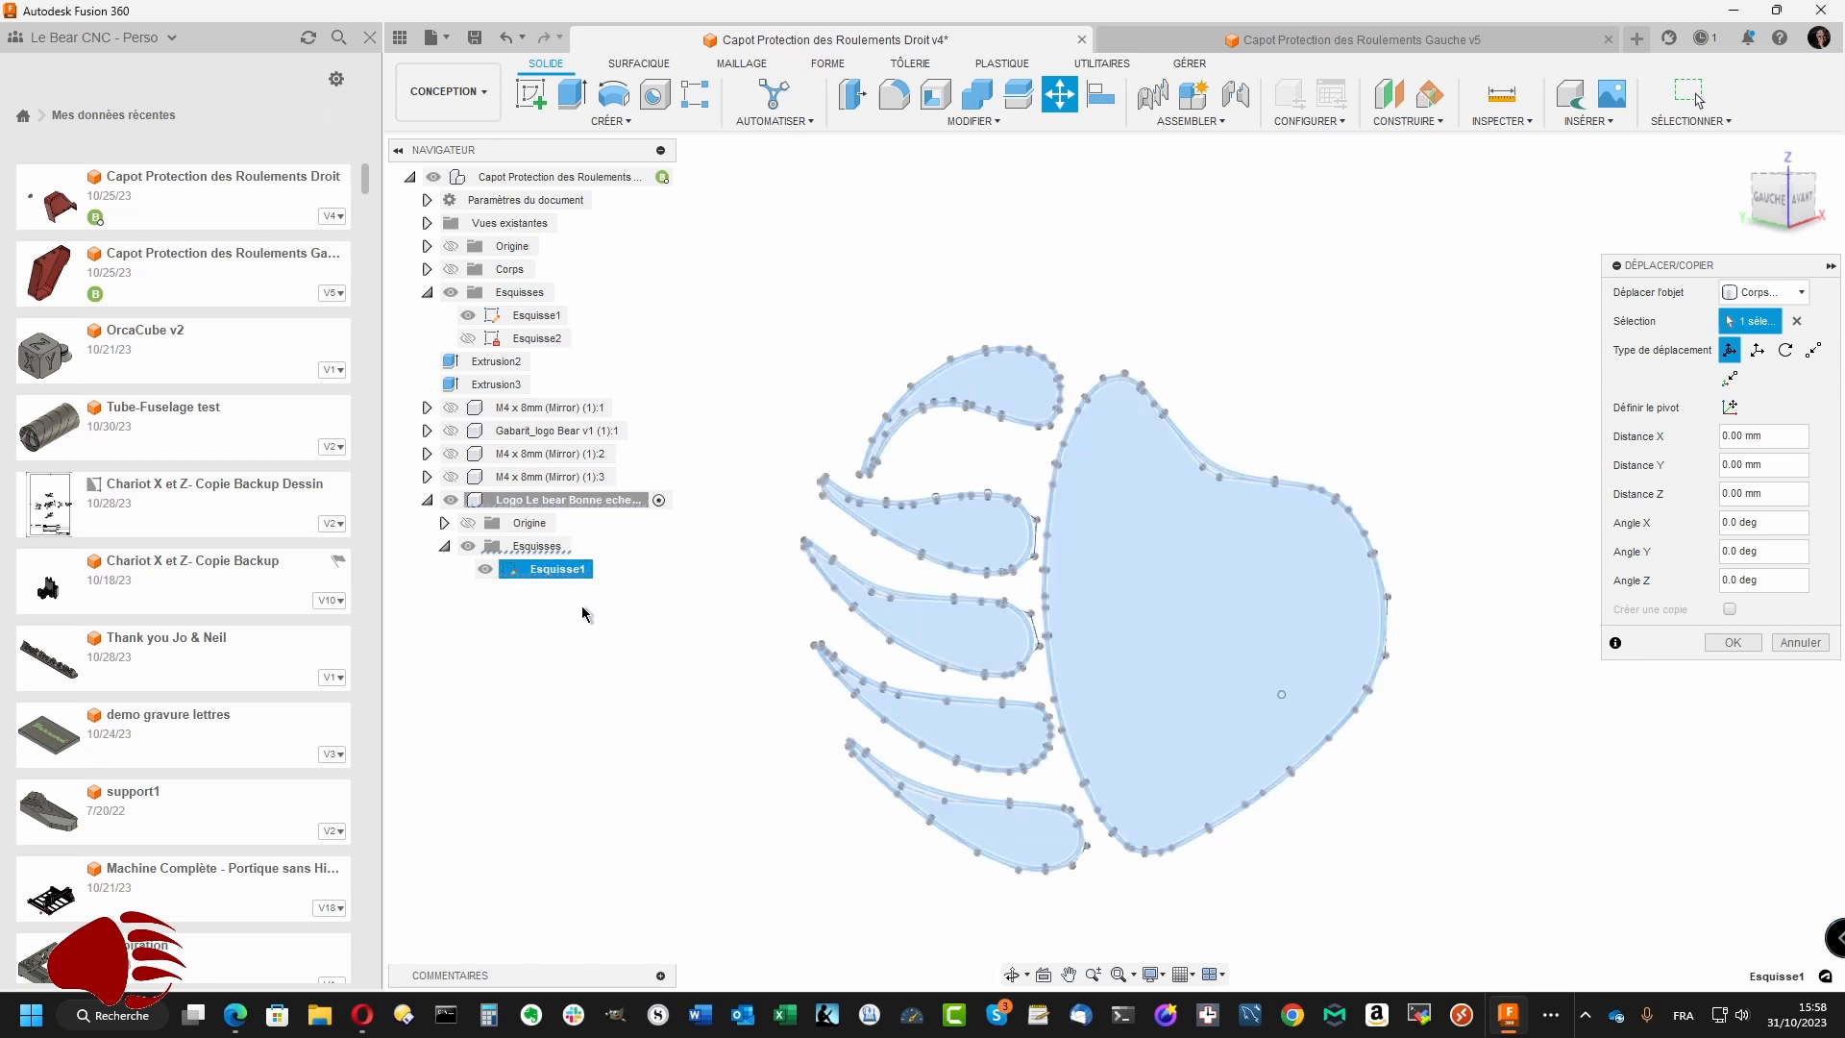
pyautogui.press('Escape')
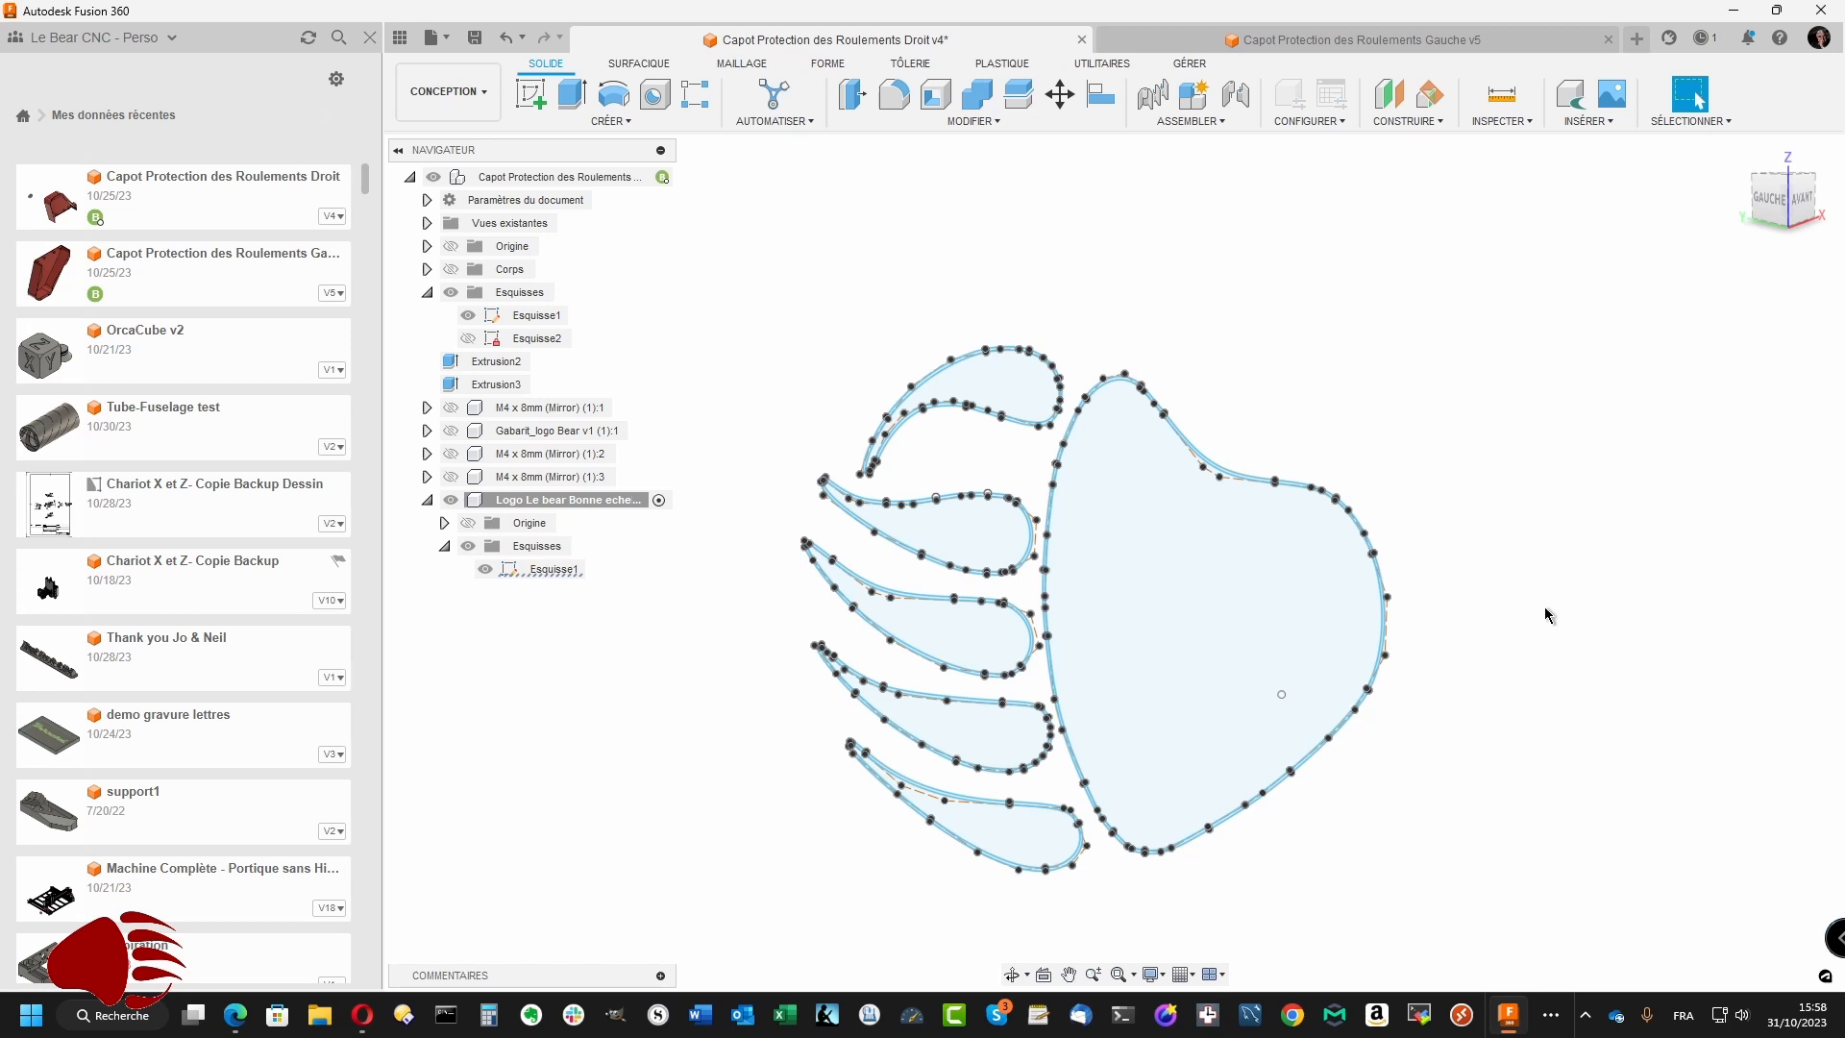
# - Export the Logo Le bear Bonne echelle component as a Fusion .f3d file to E:/OneDrive - BGSoftFactory/Documents
pyautogui.click(616, 503)
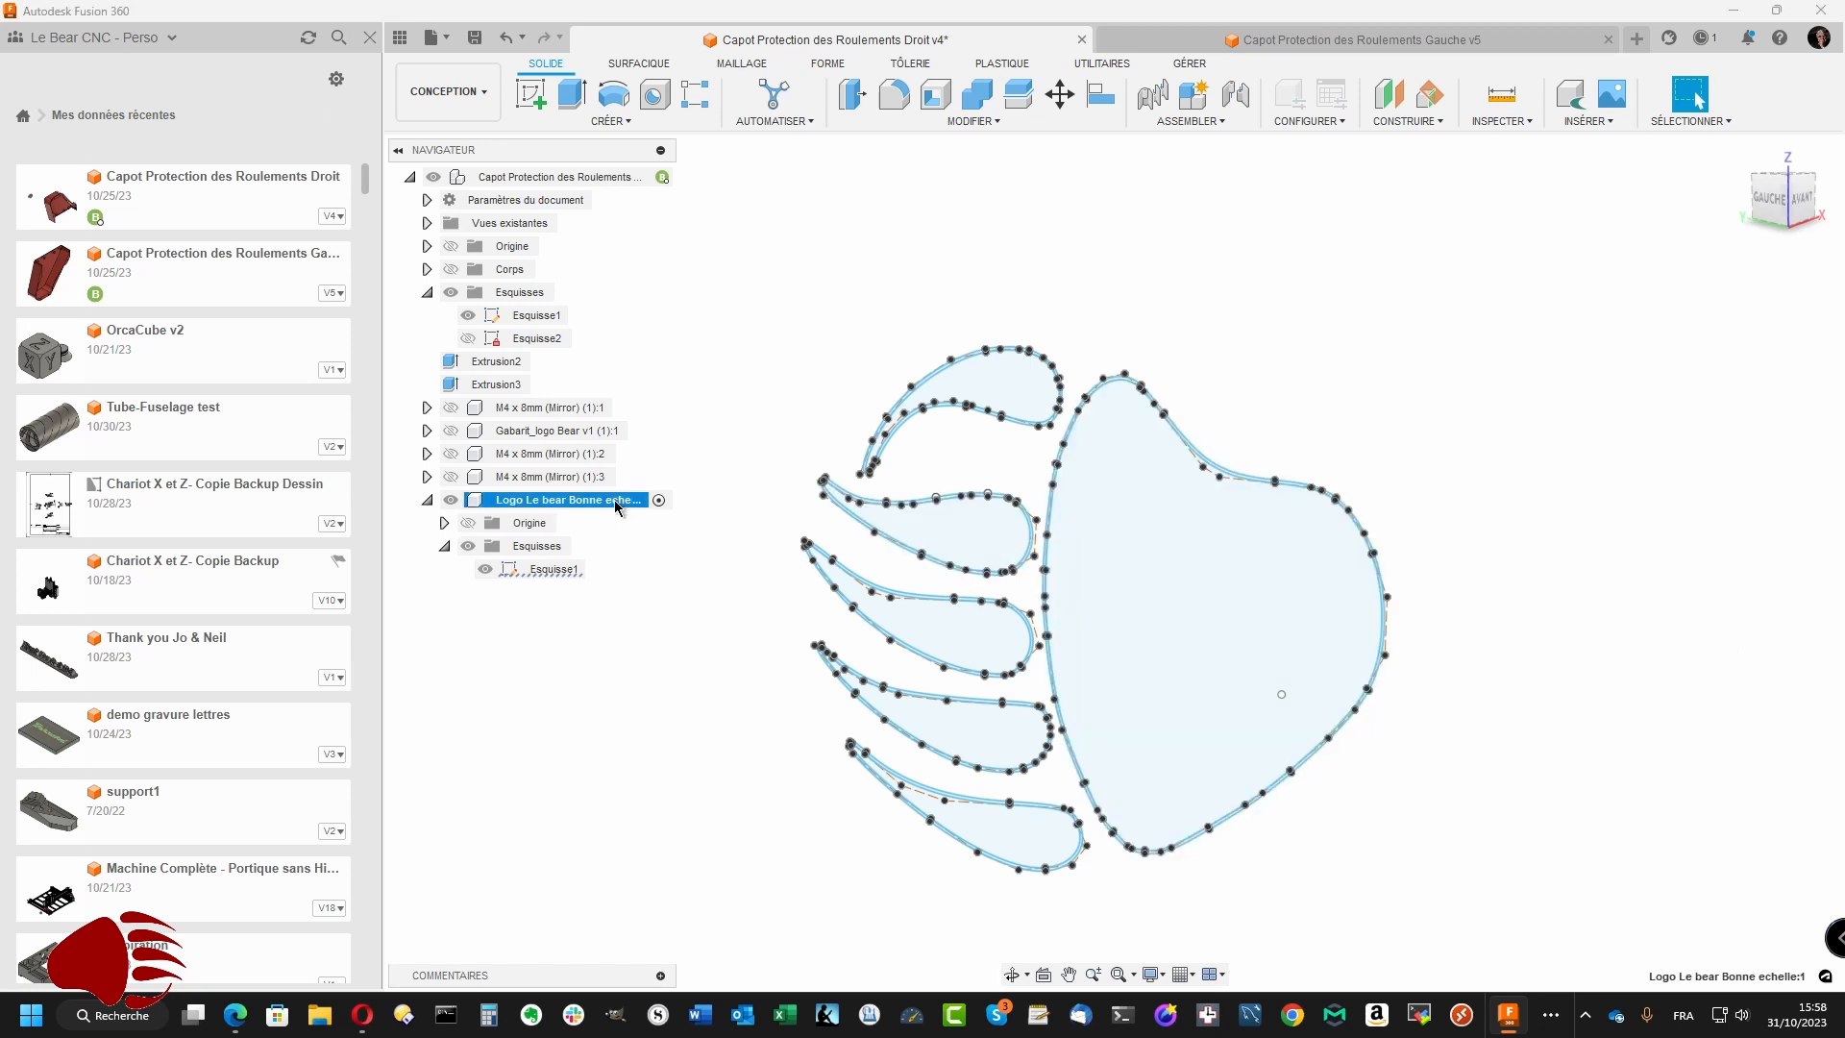
pyautogui.rightClick(616, 507)
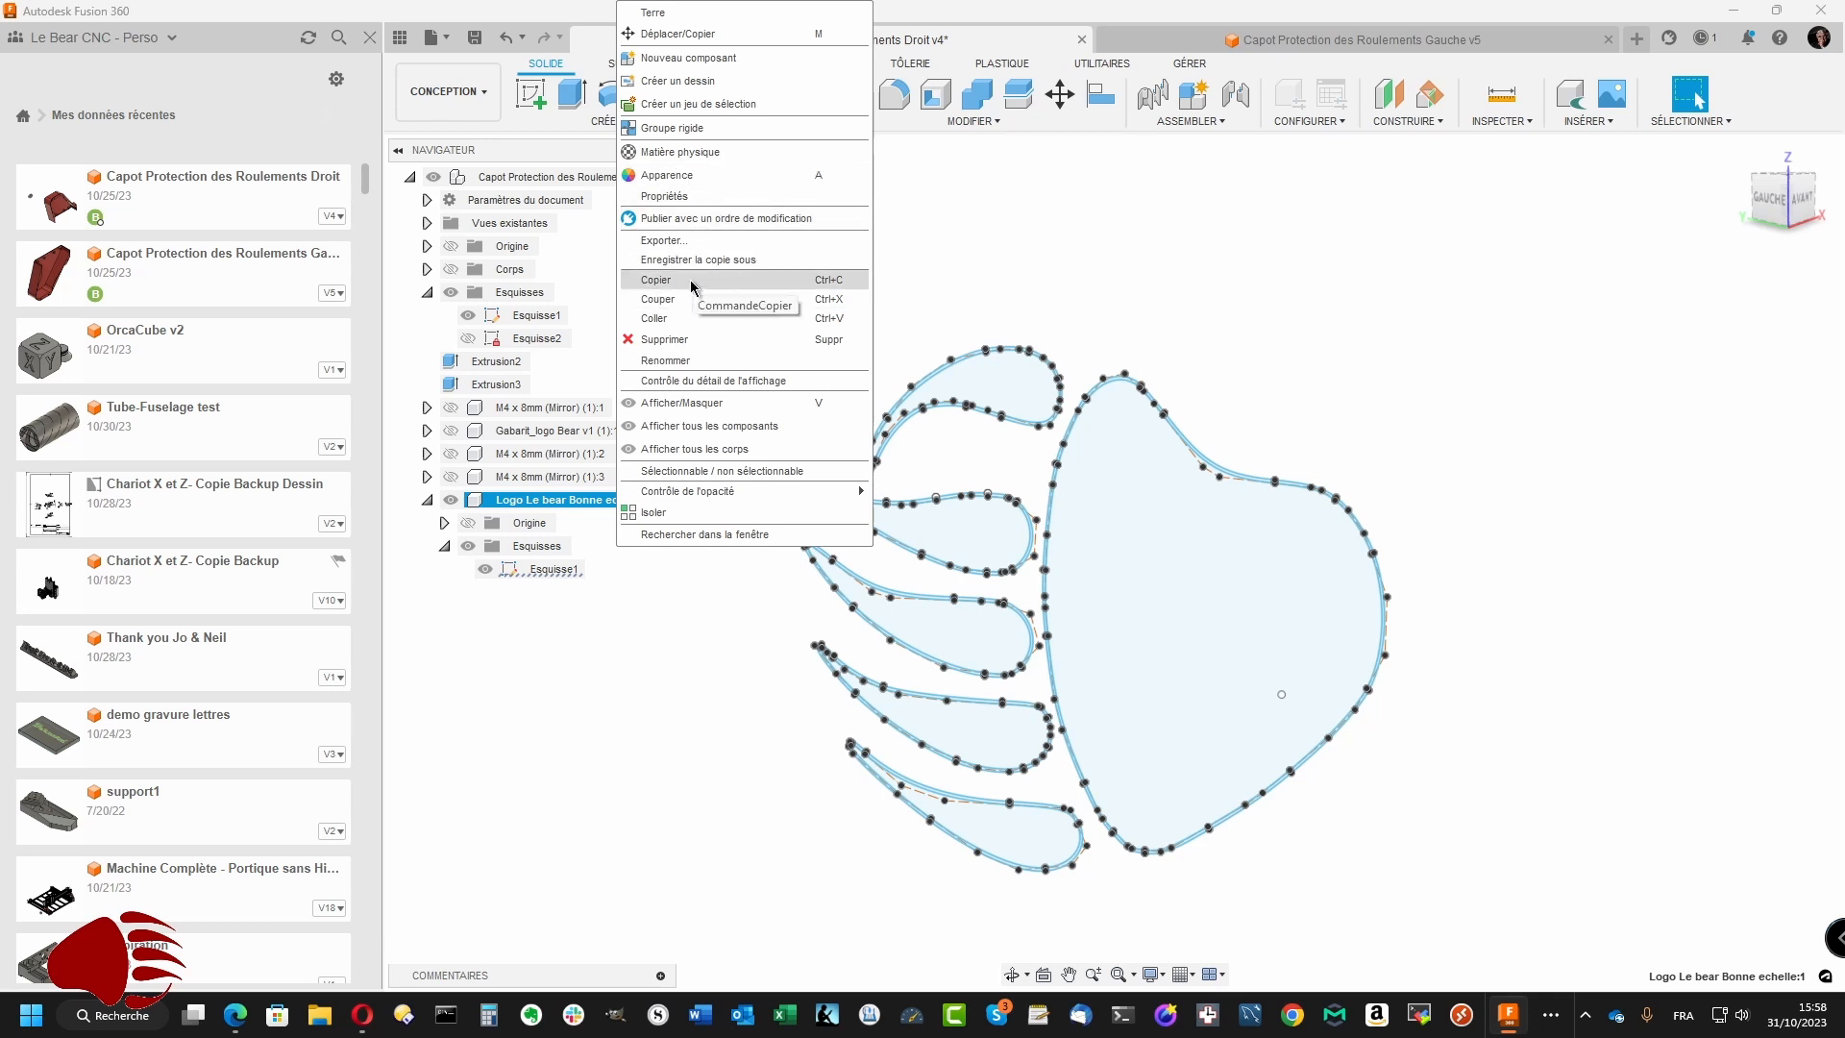
pyautogui.click(681, 241)
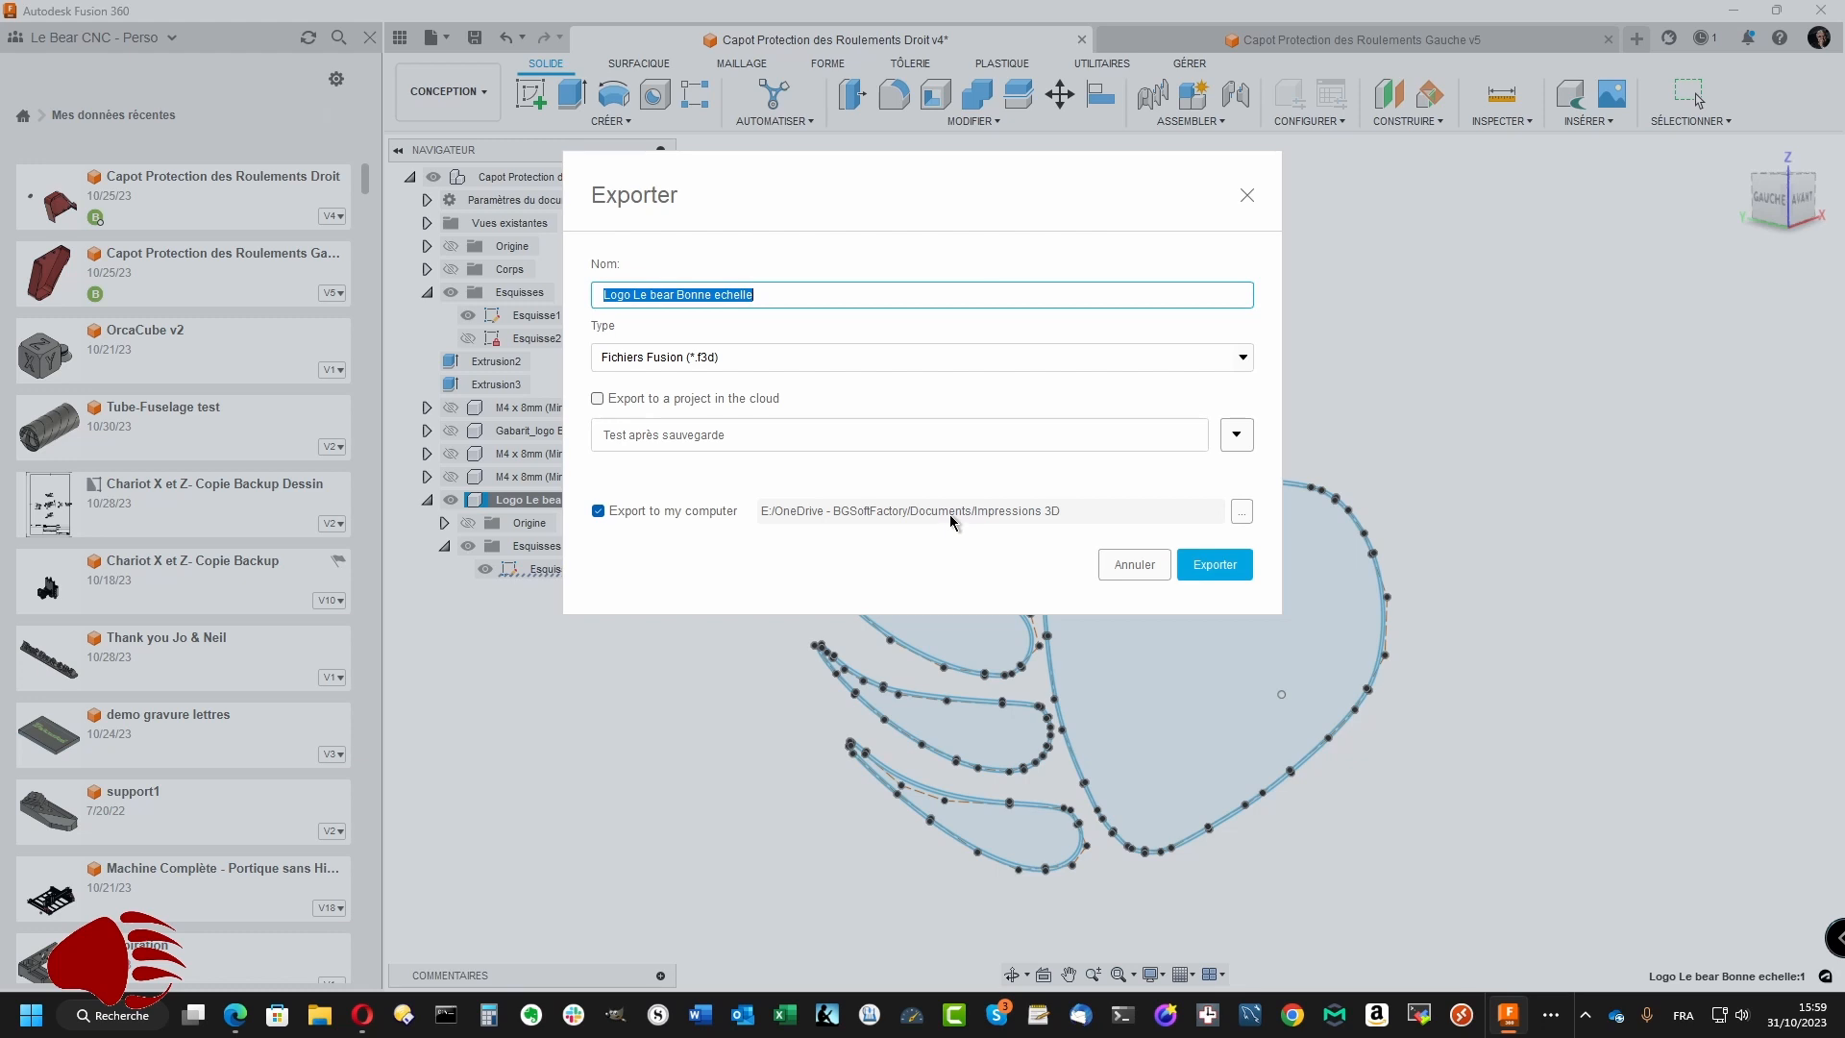
pyautogui.click(1240, 518)
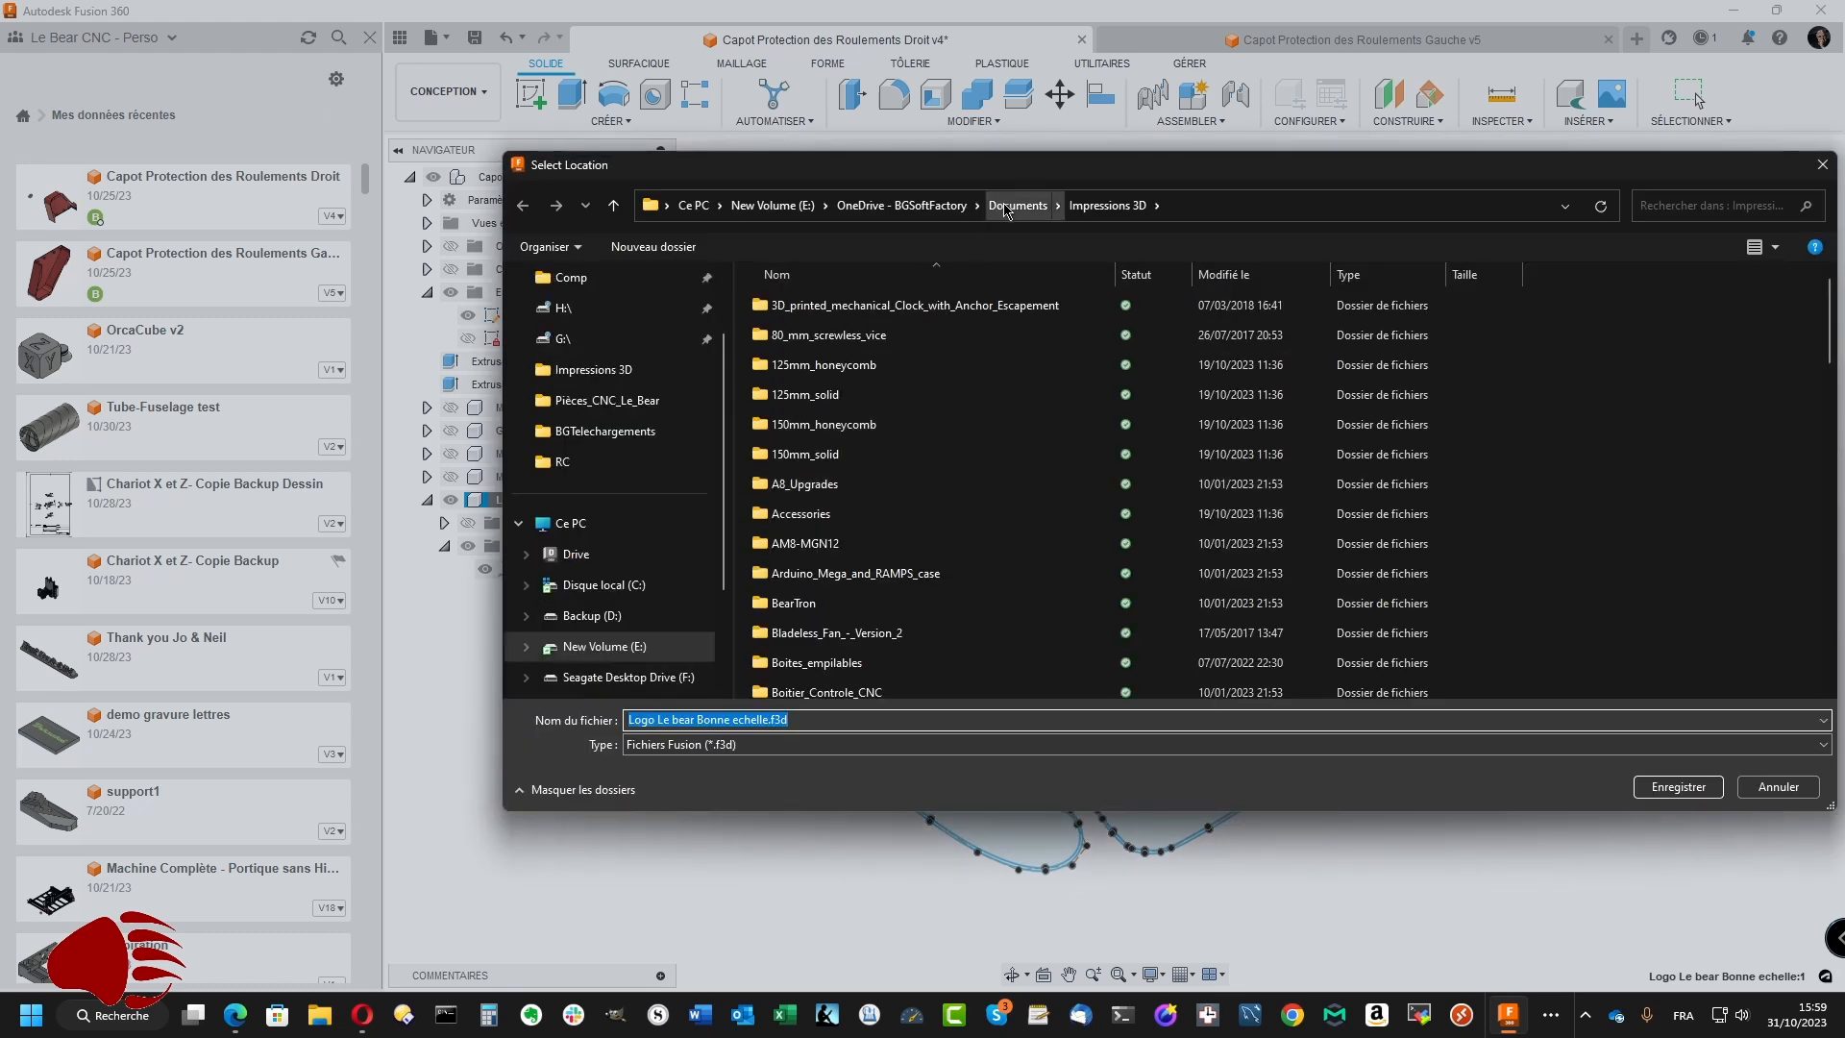
pyautogui.click(1006, 208)
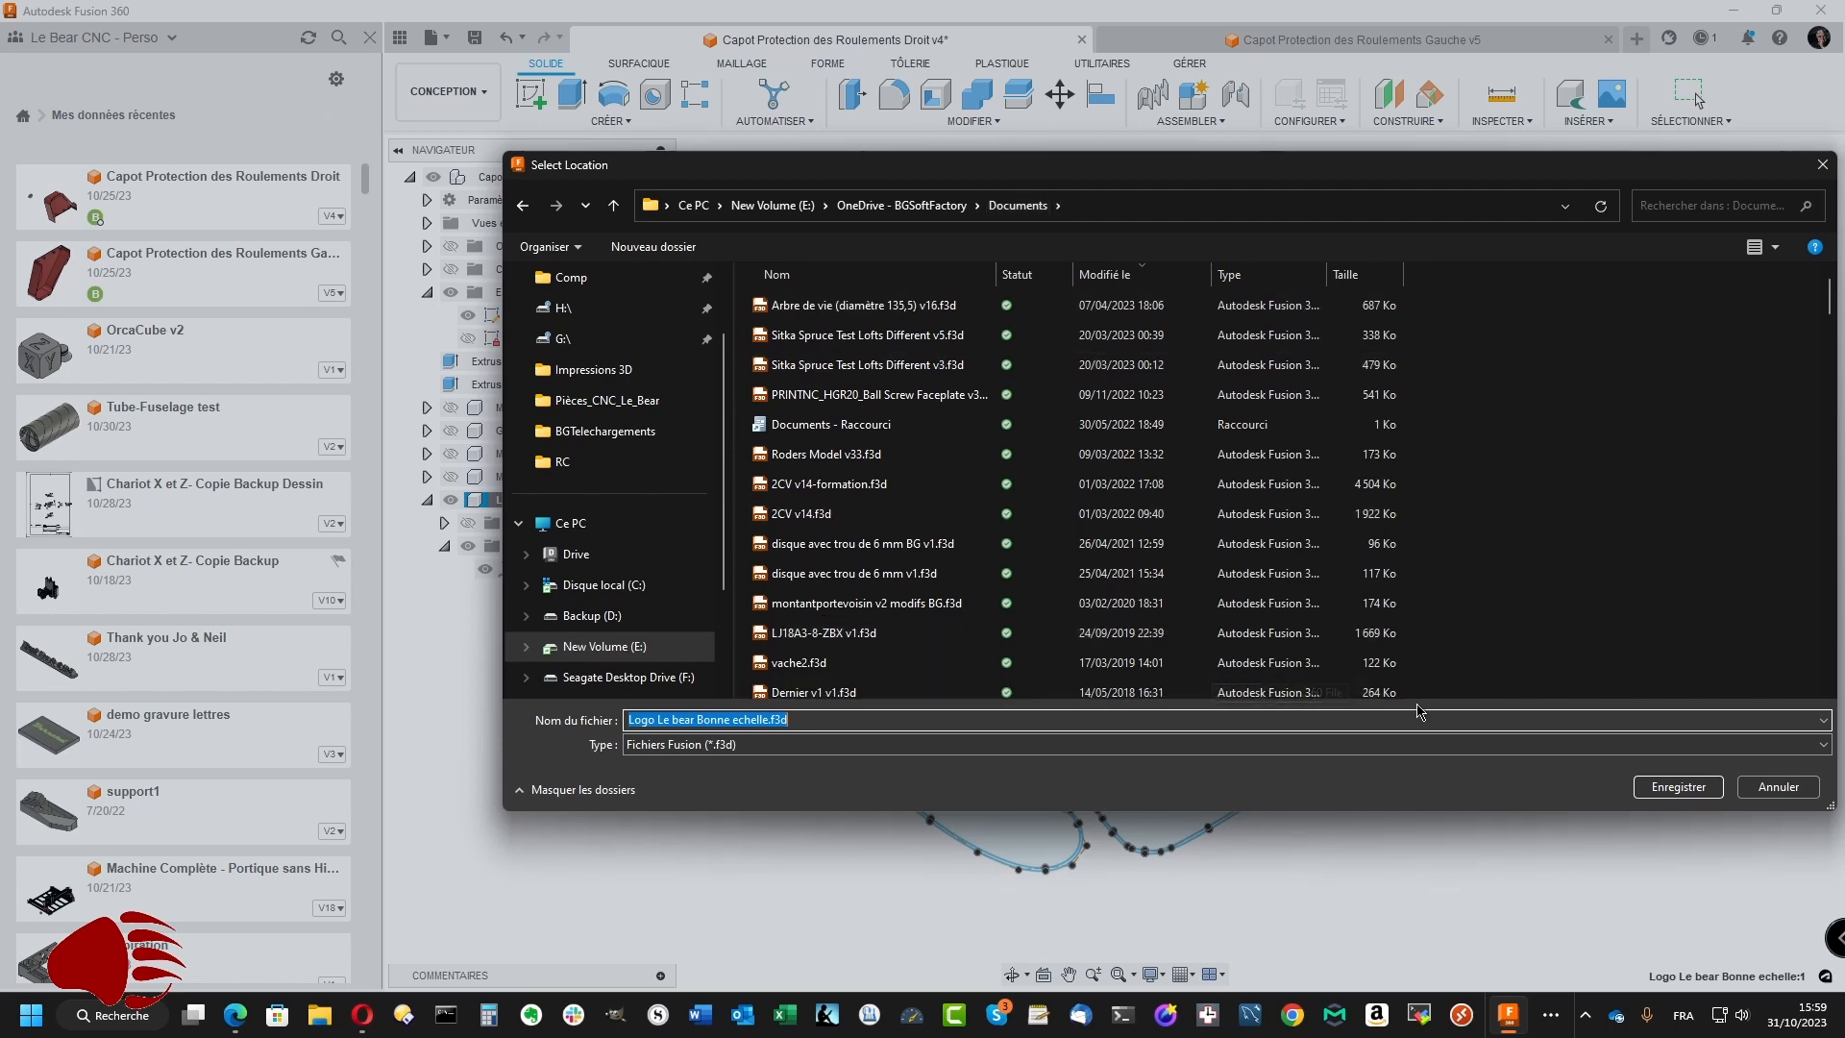
pyautogui.click(1676, 796)
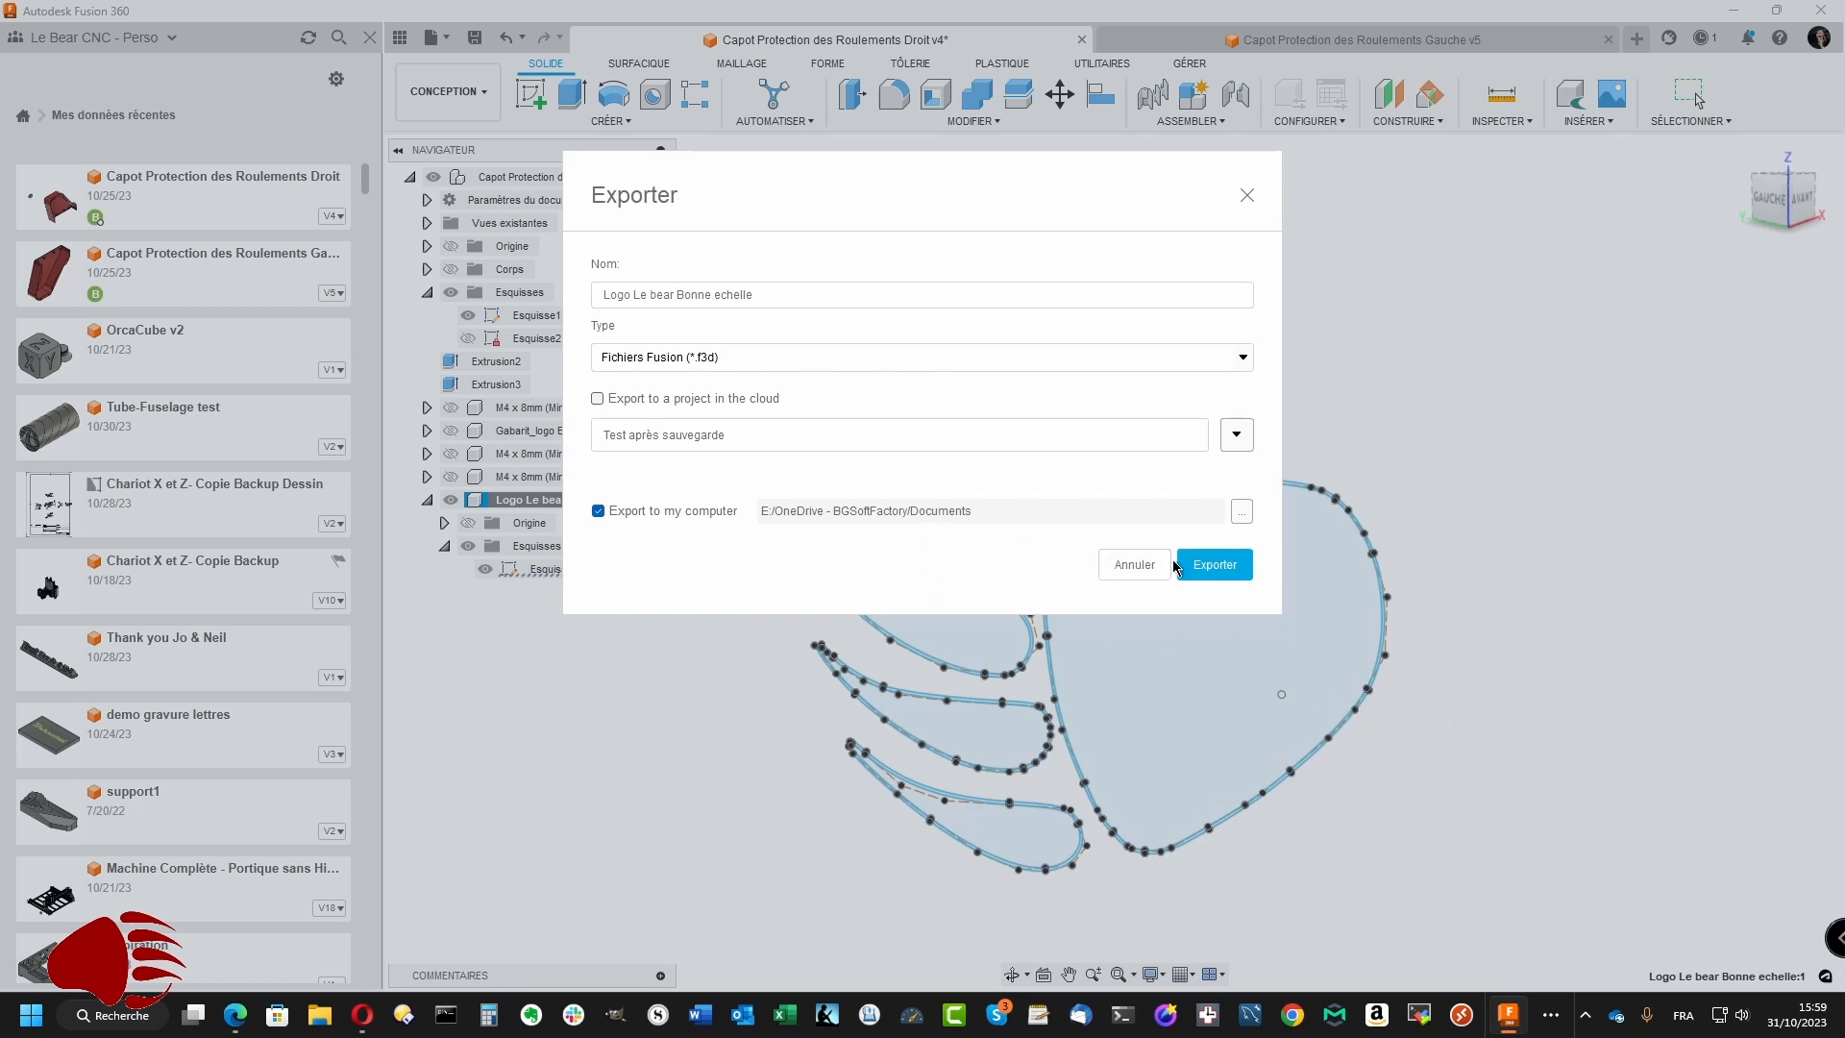
pyautogui.click(1204, 571)
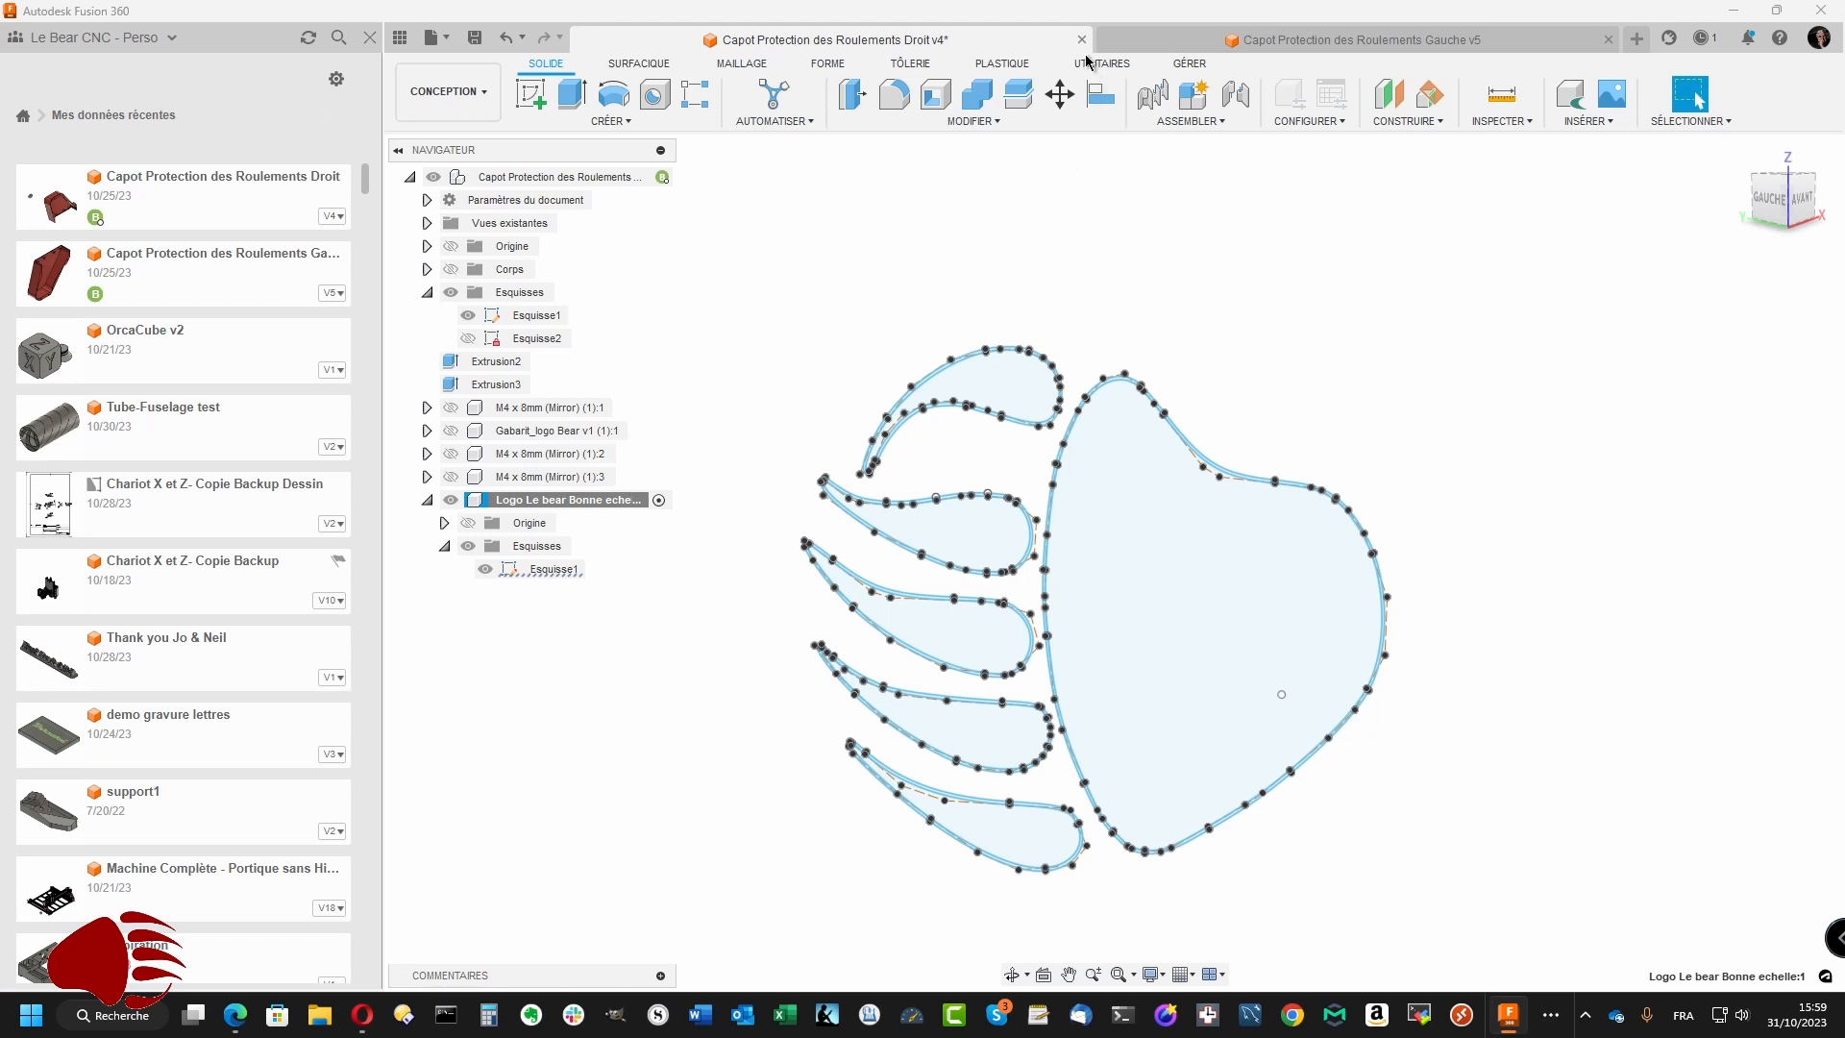
# - Switch to the left cover document and open the Pièces Importées folder of the 3 Axes Le Bear - Definitive project
pyautogui.click(1283, 42)
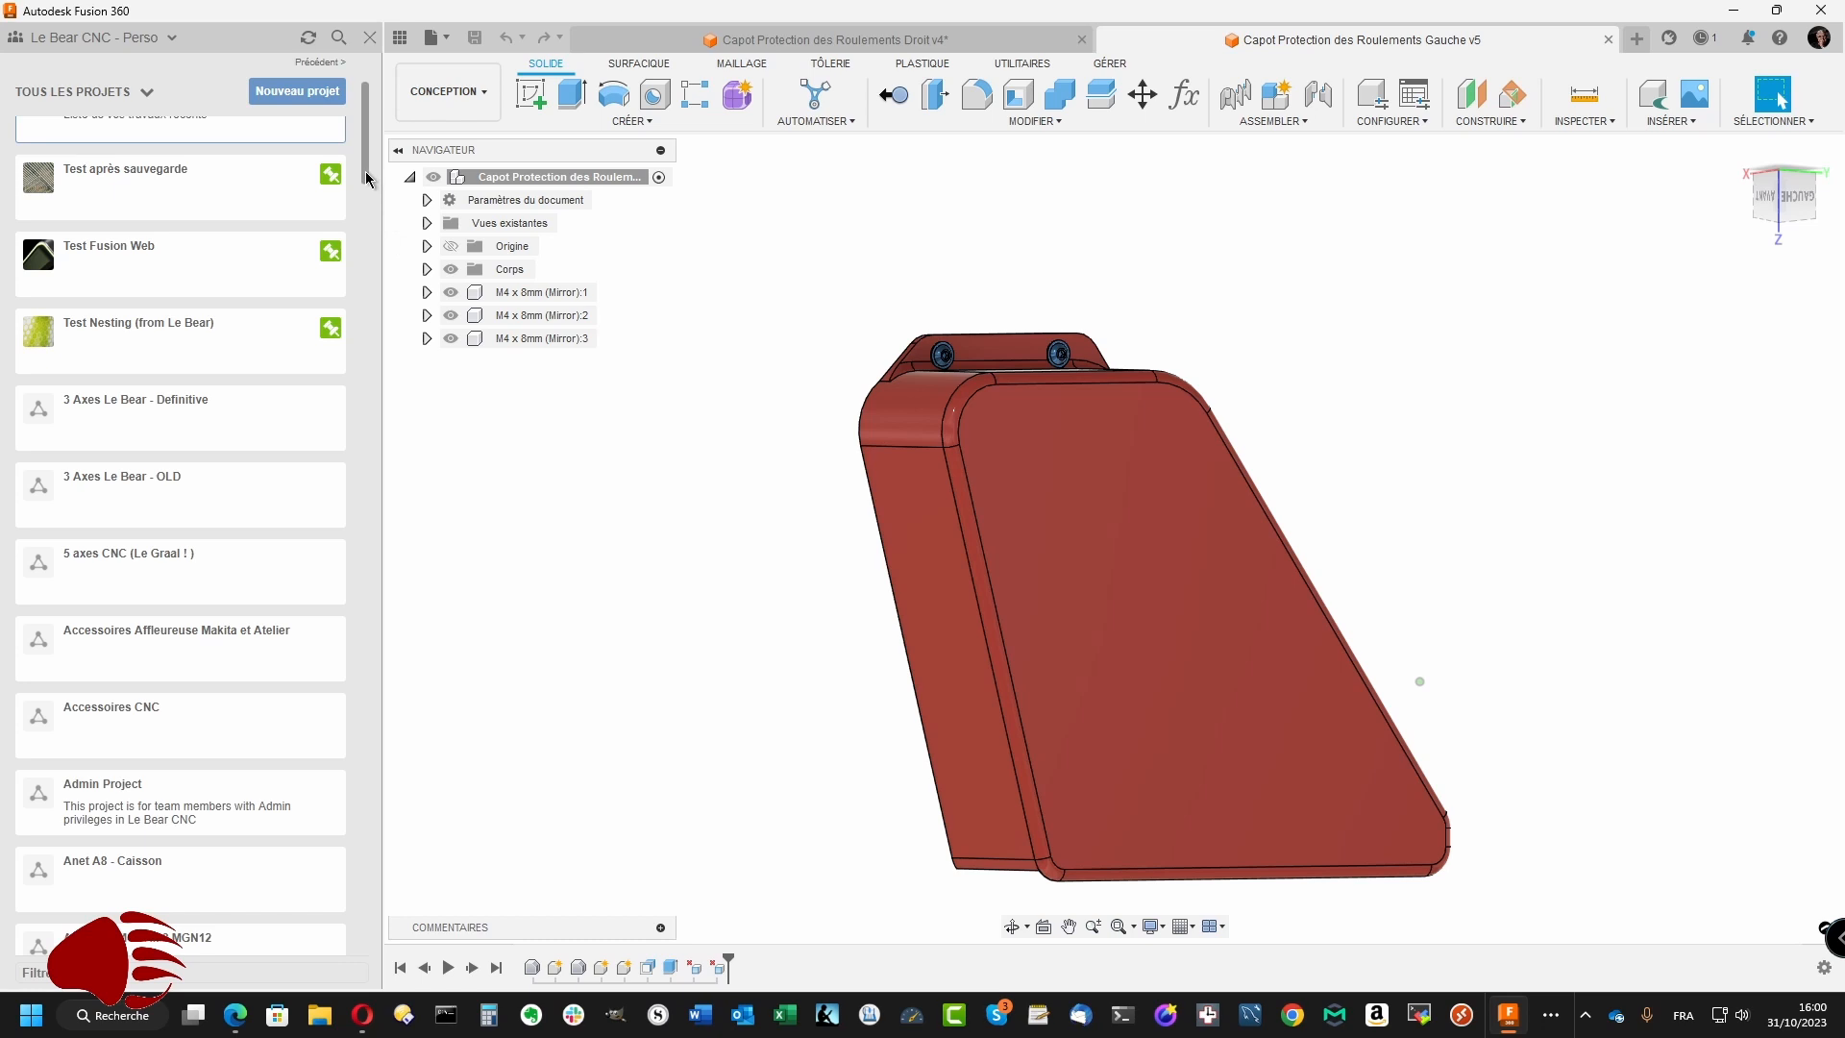
pyautogui.moveTo(366, 173)
pyautogui.mouseDown()
pyautogui.moveTo(372, 273)
pyautogui.moveTo(399, 179)
pyautogui.mouseUp()
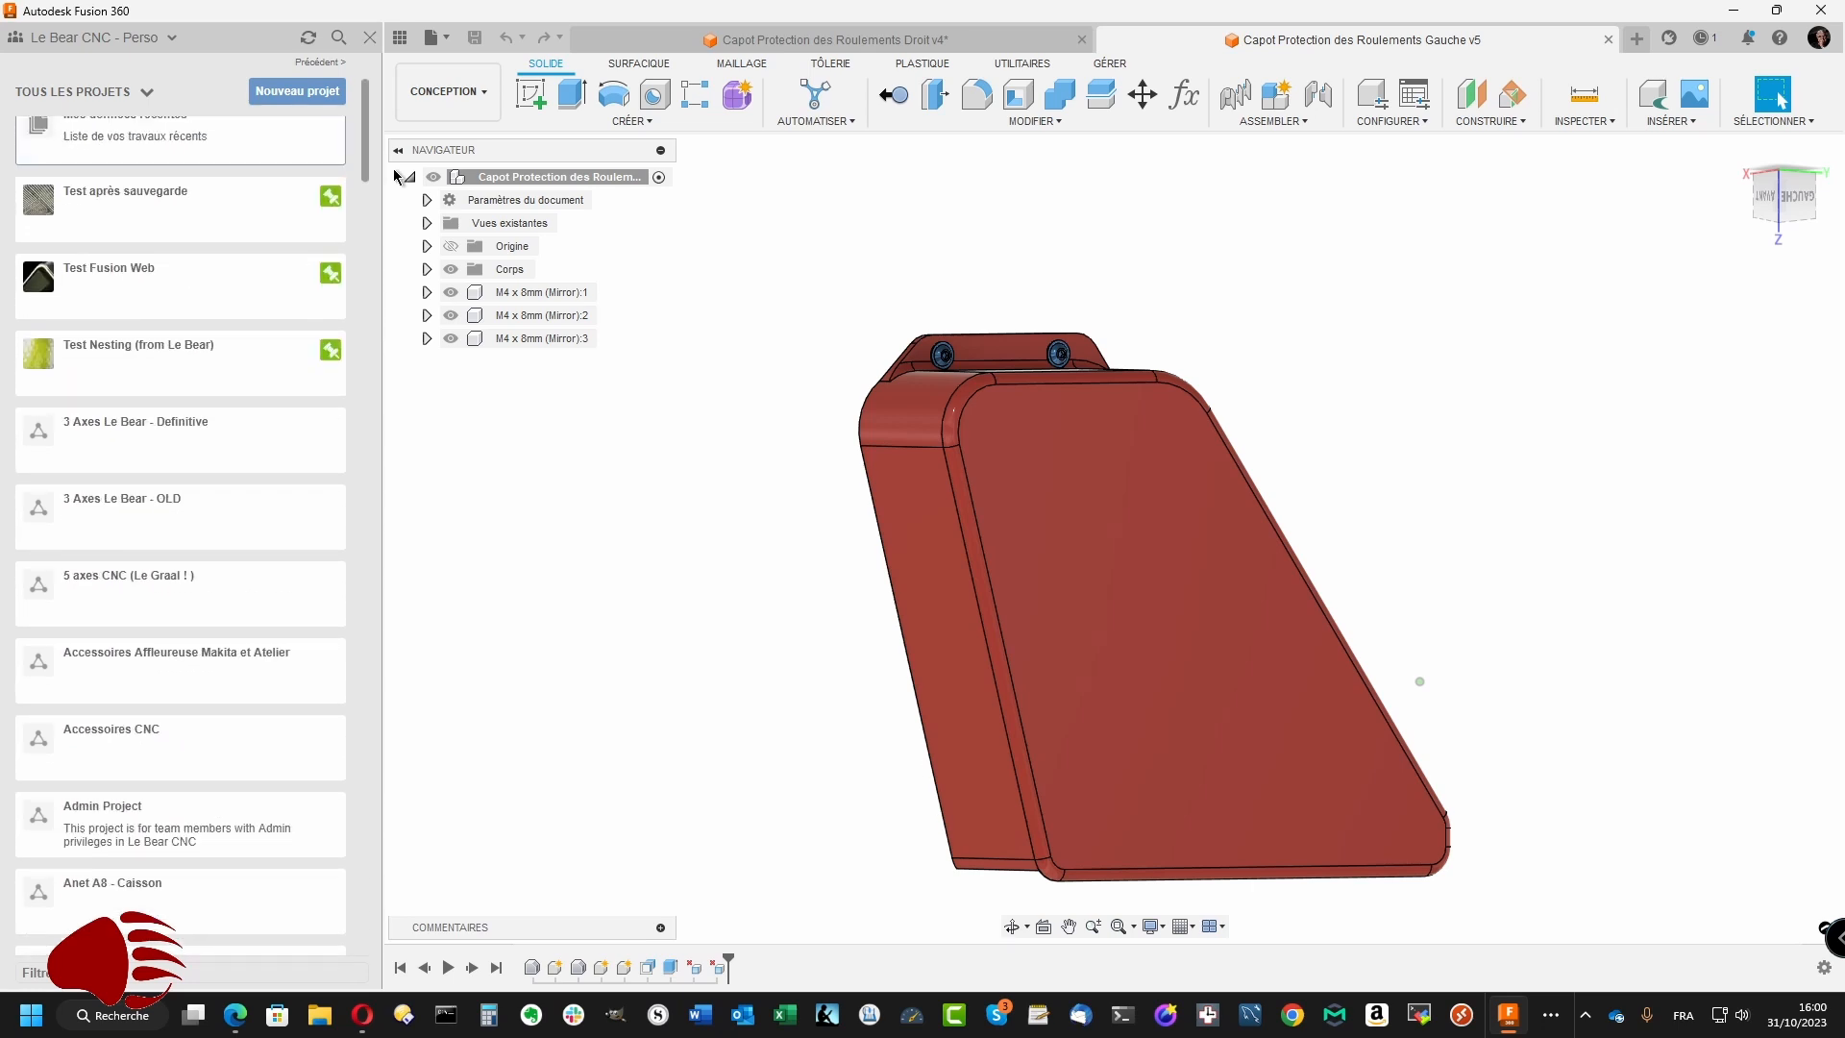
pyautogui.click(215, 448)
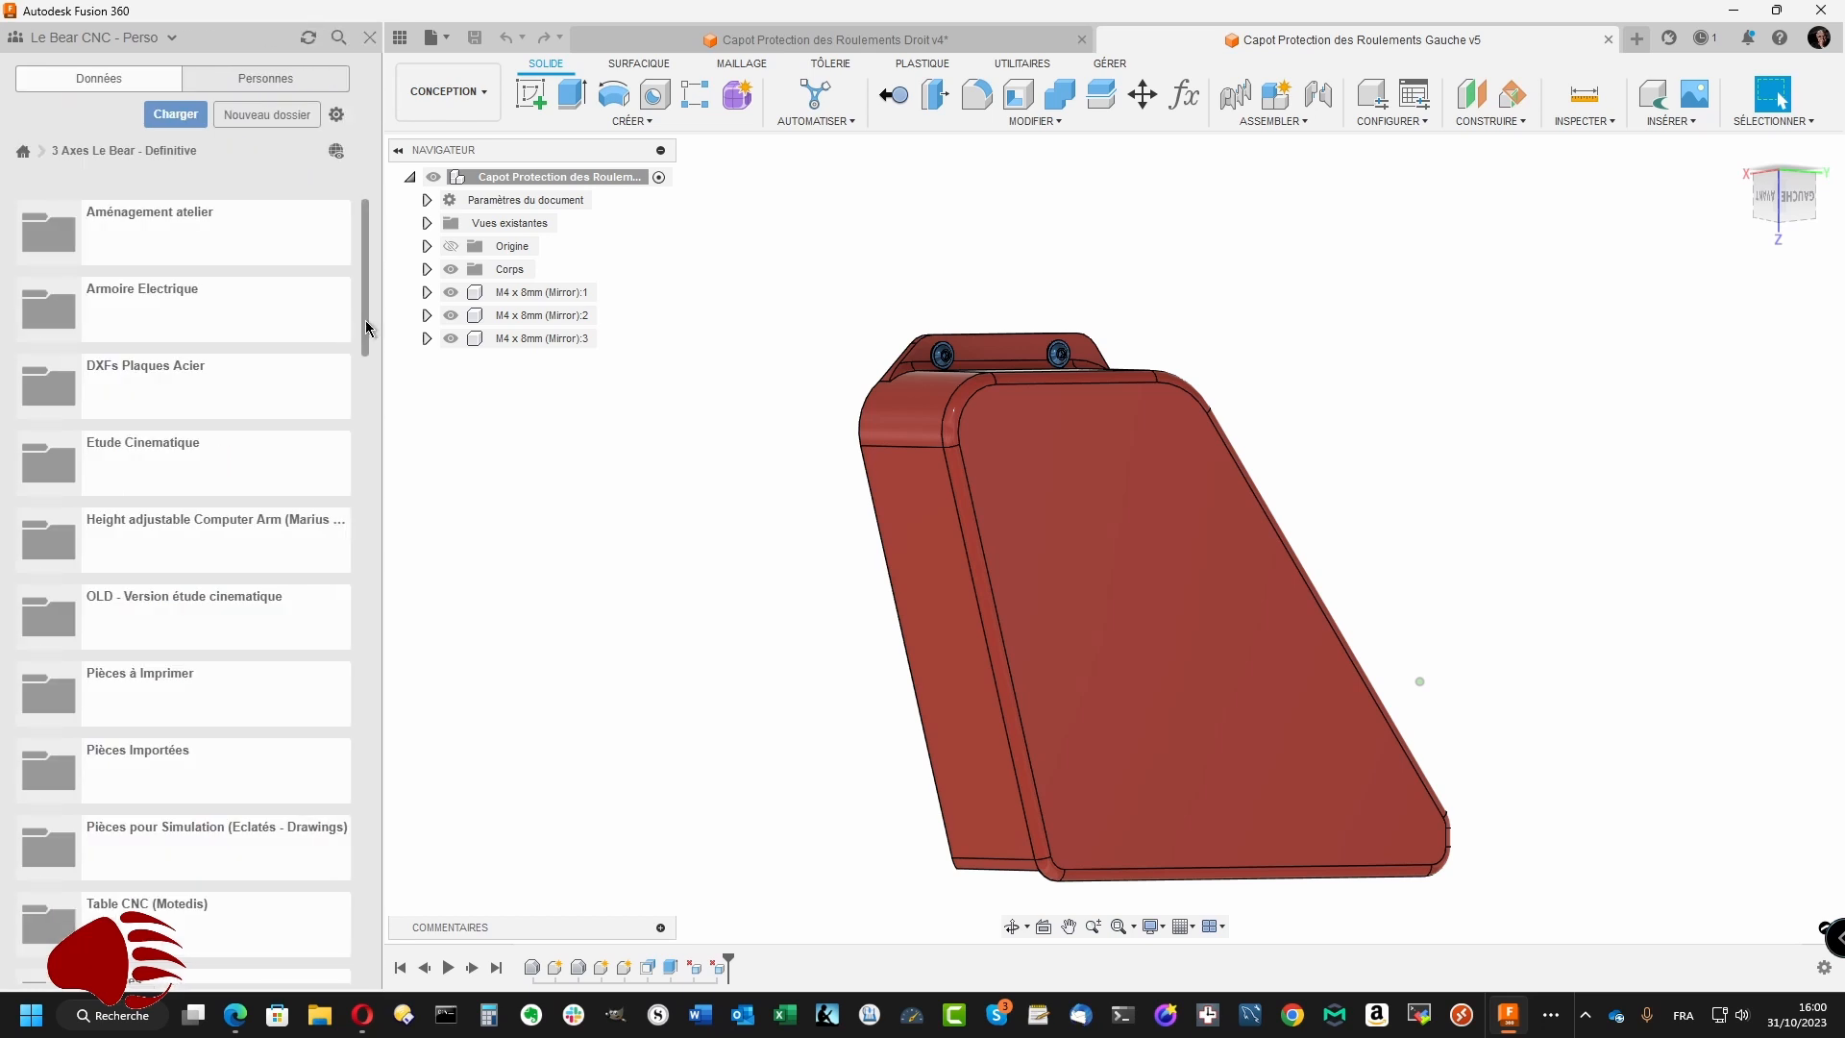
pyautogui.moveTo(362, 331); pyautogui.dragTo(368, 373)
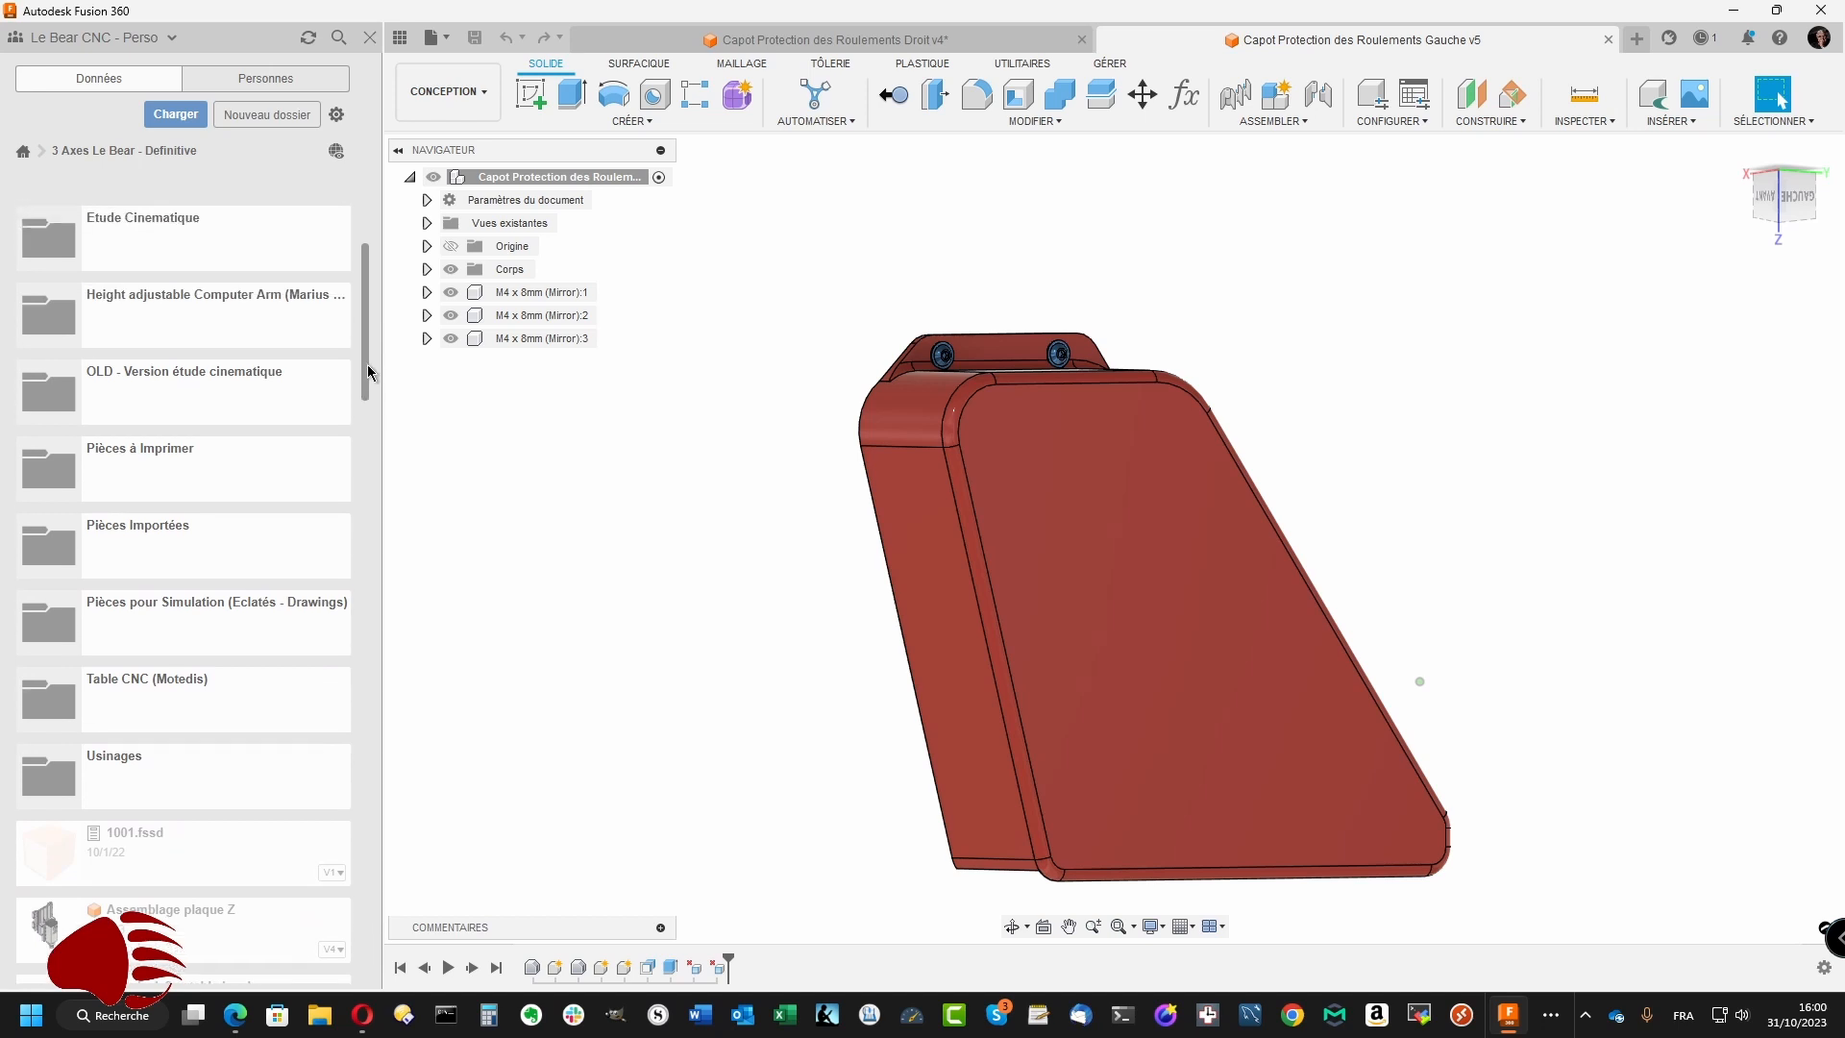
pyautogui.click(174, 544)
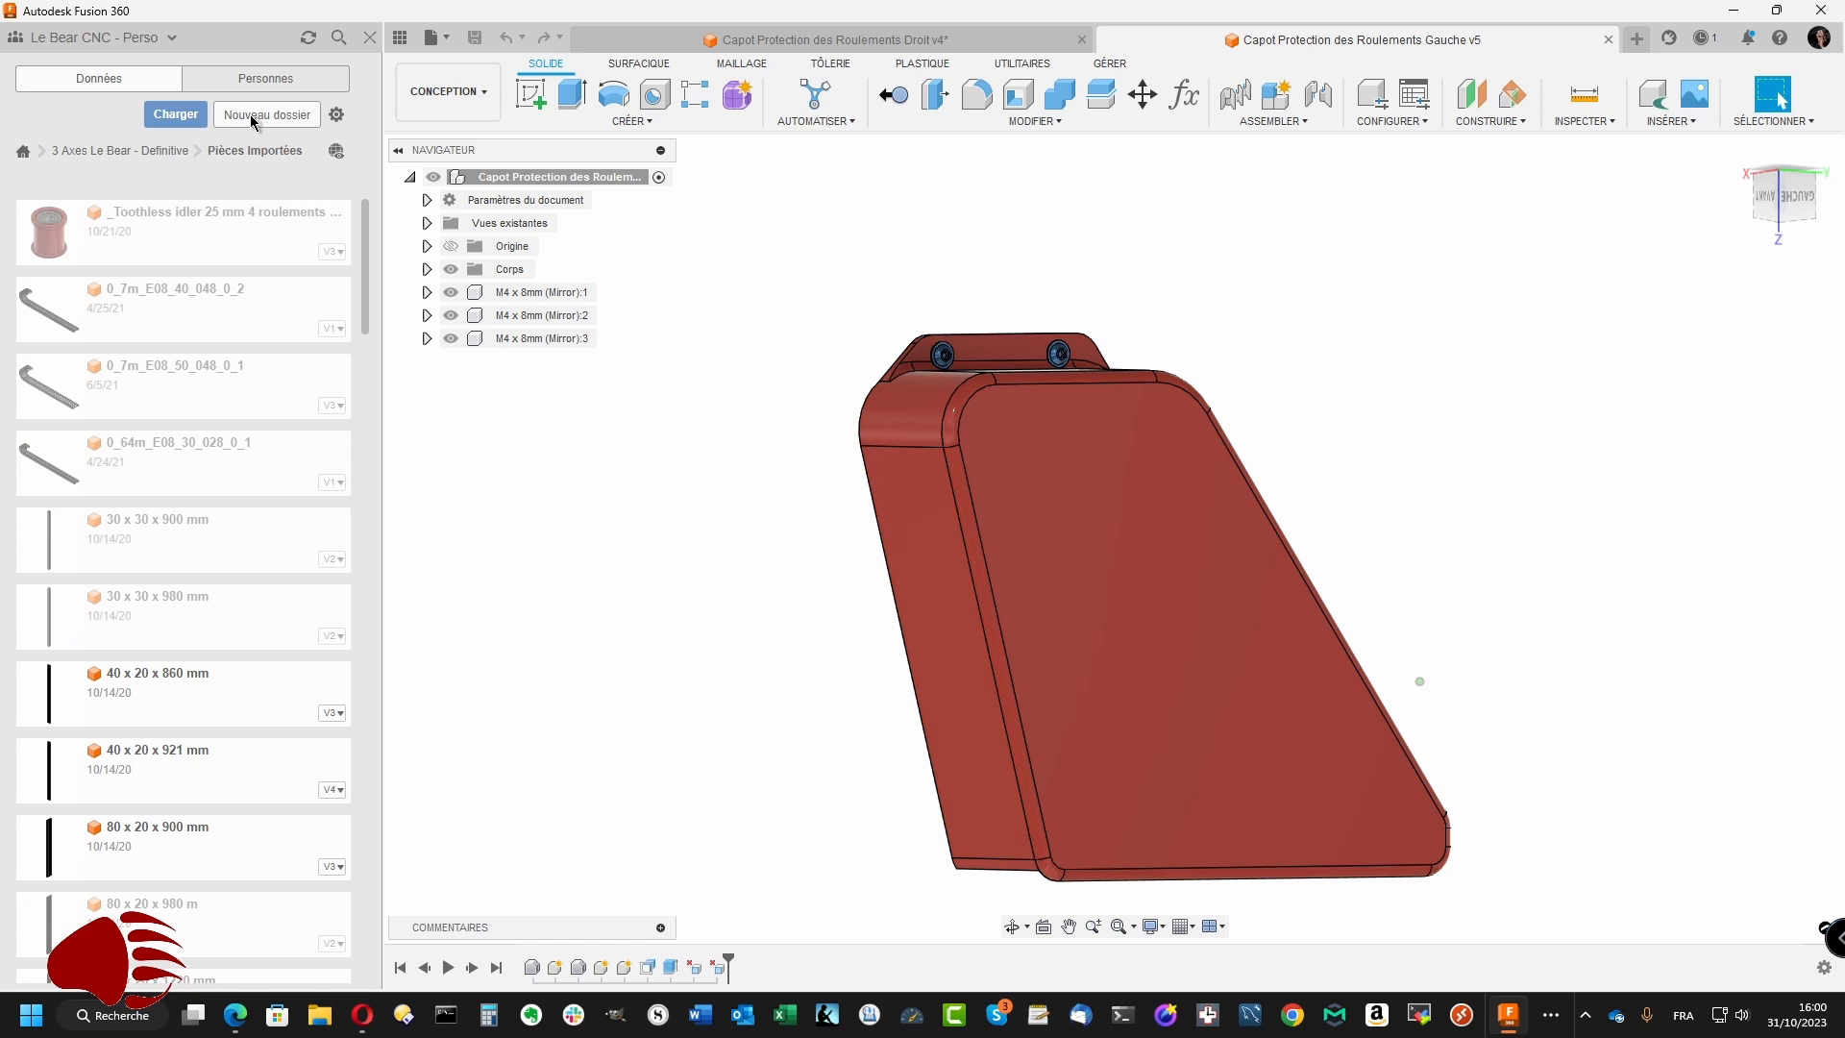
# - Upload Logo Le bear Bonne echelle.f3d from the Documents folder to Pièces Importées
pyautogui.click(175, 115)
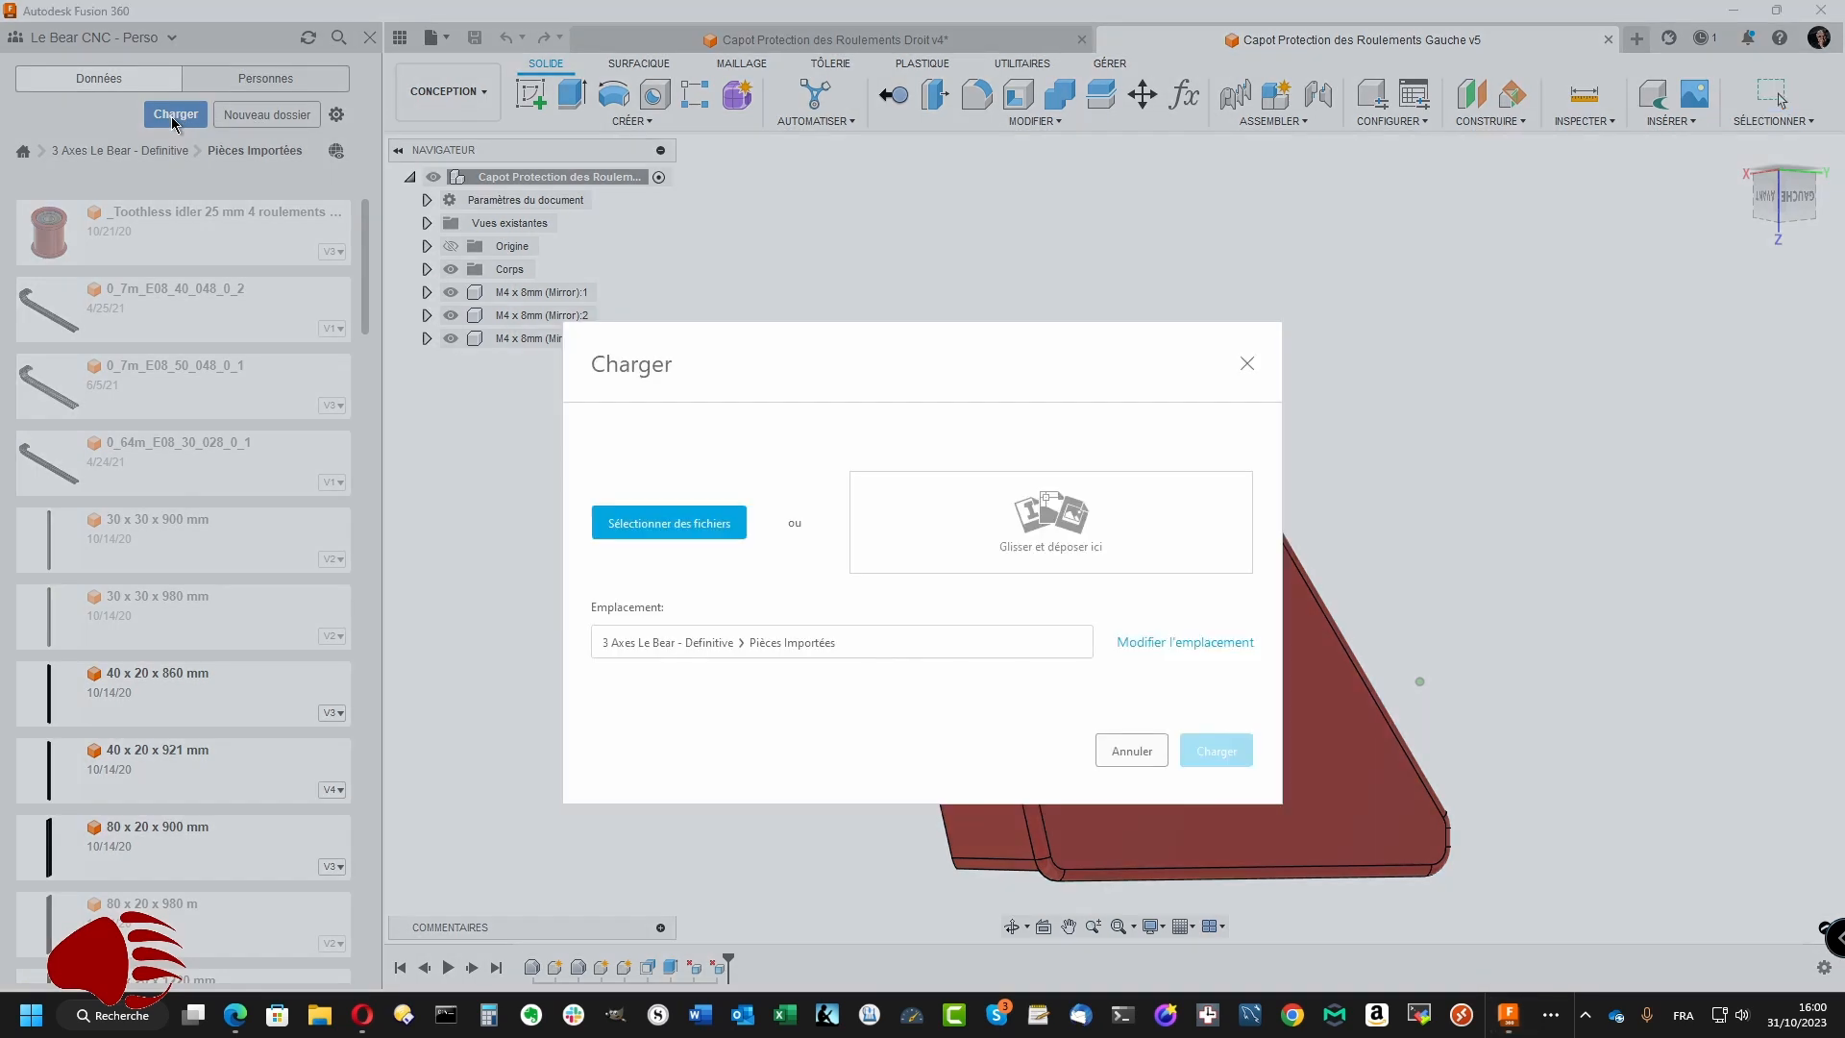
pyautogui.click(694, 531)
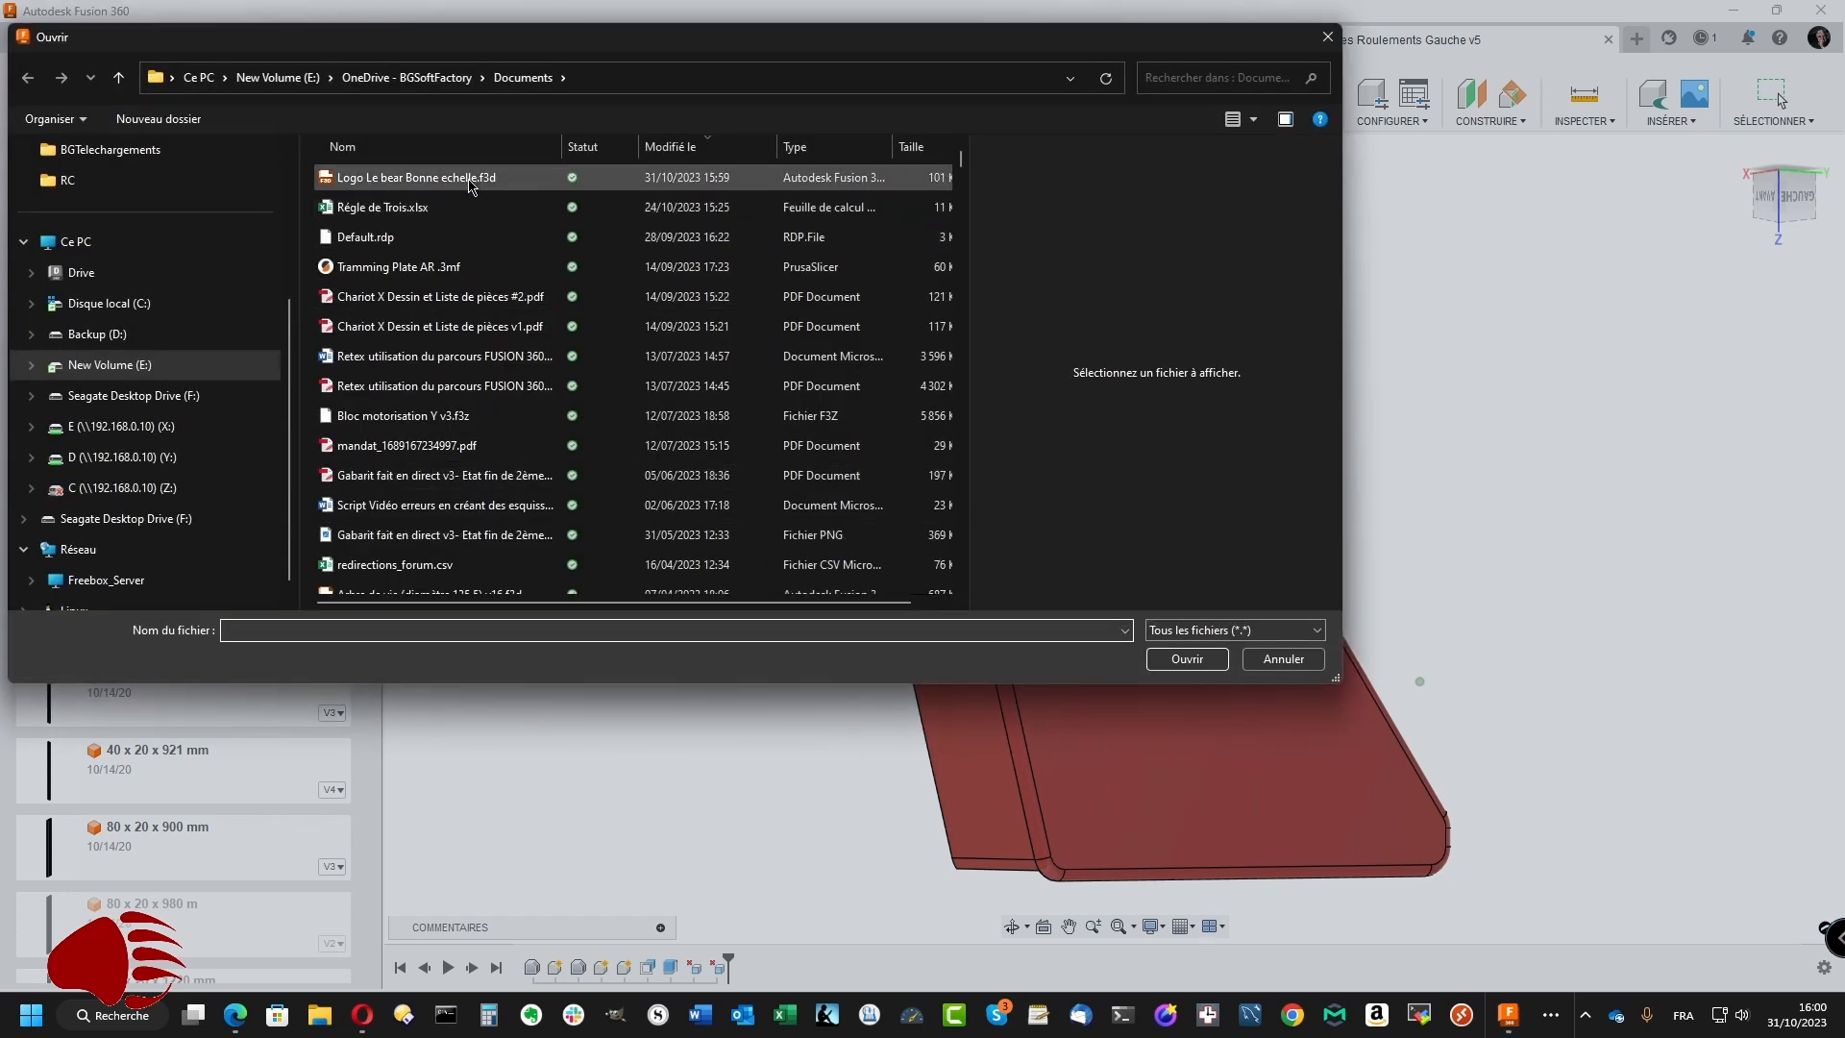
pyautogui.click(464, 180)
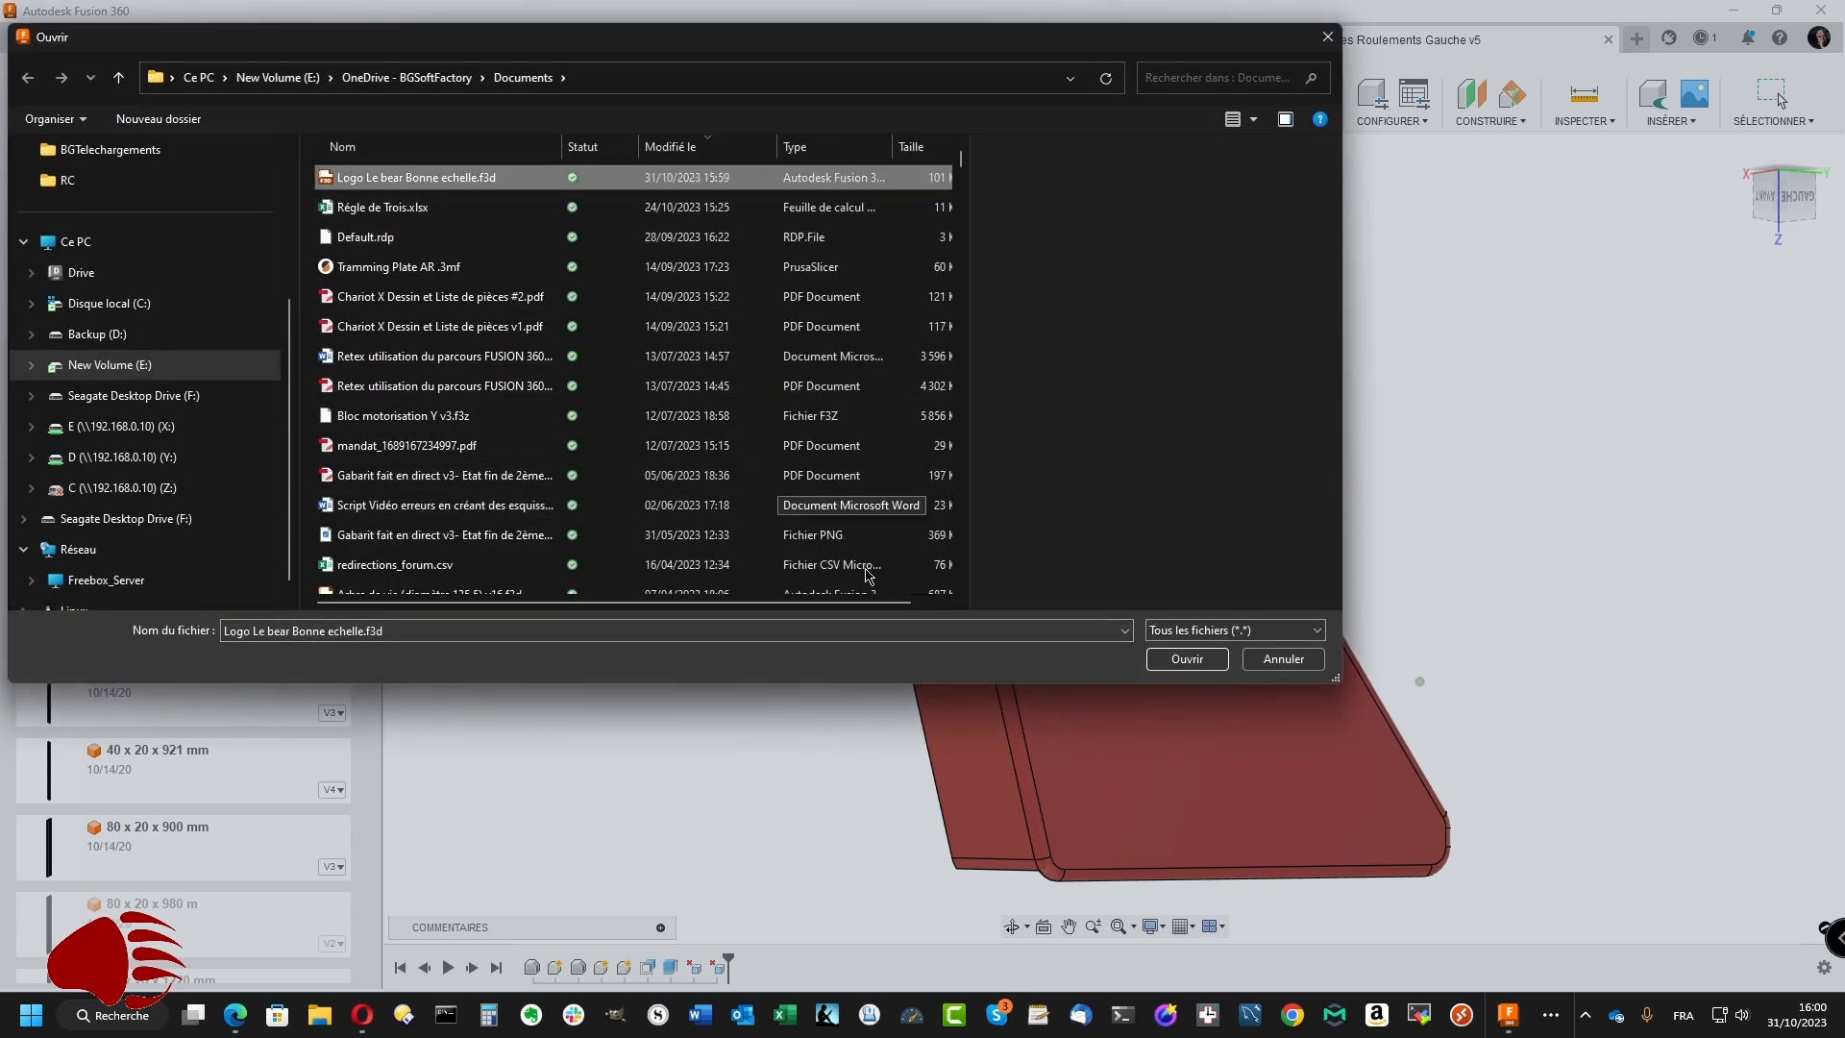
pyautogui.click(1187, 659)
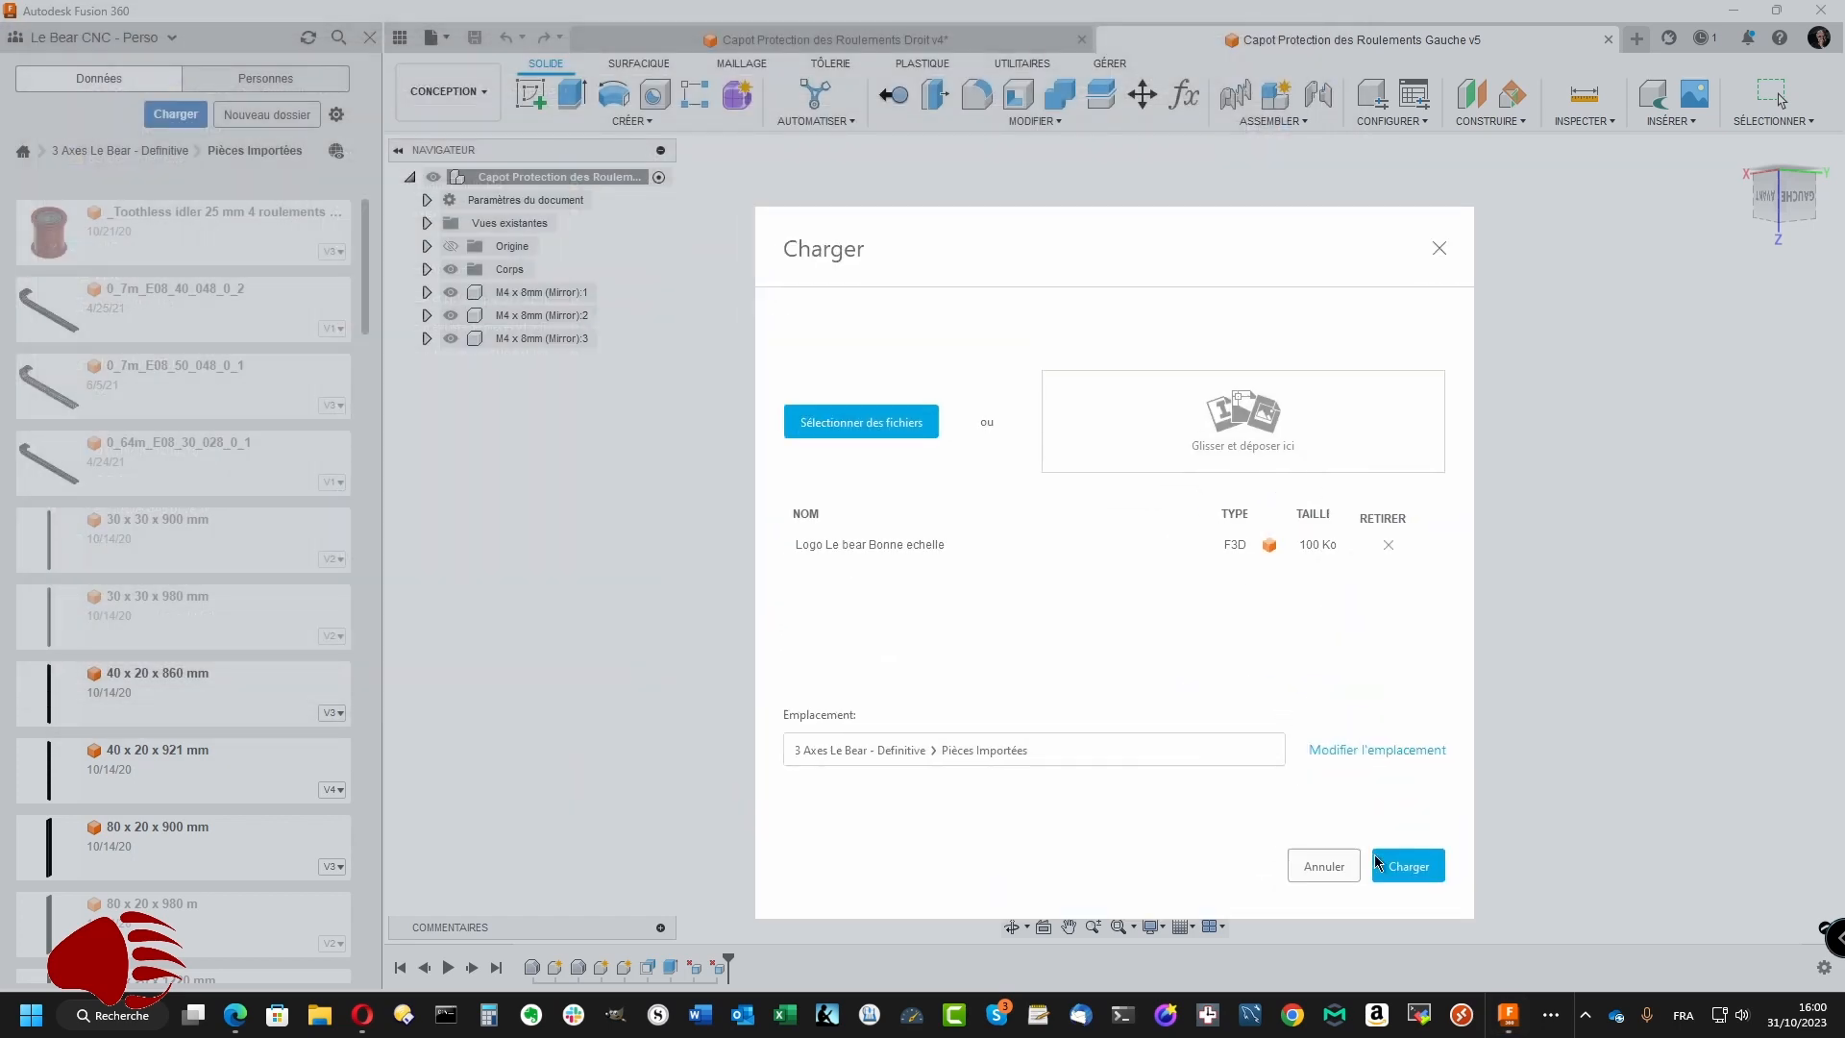
pyautogui.click(1408, 866)
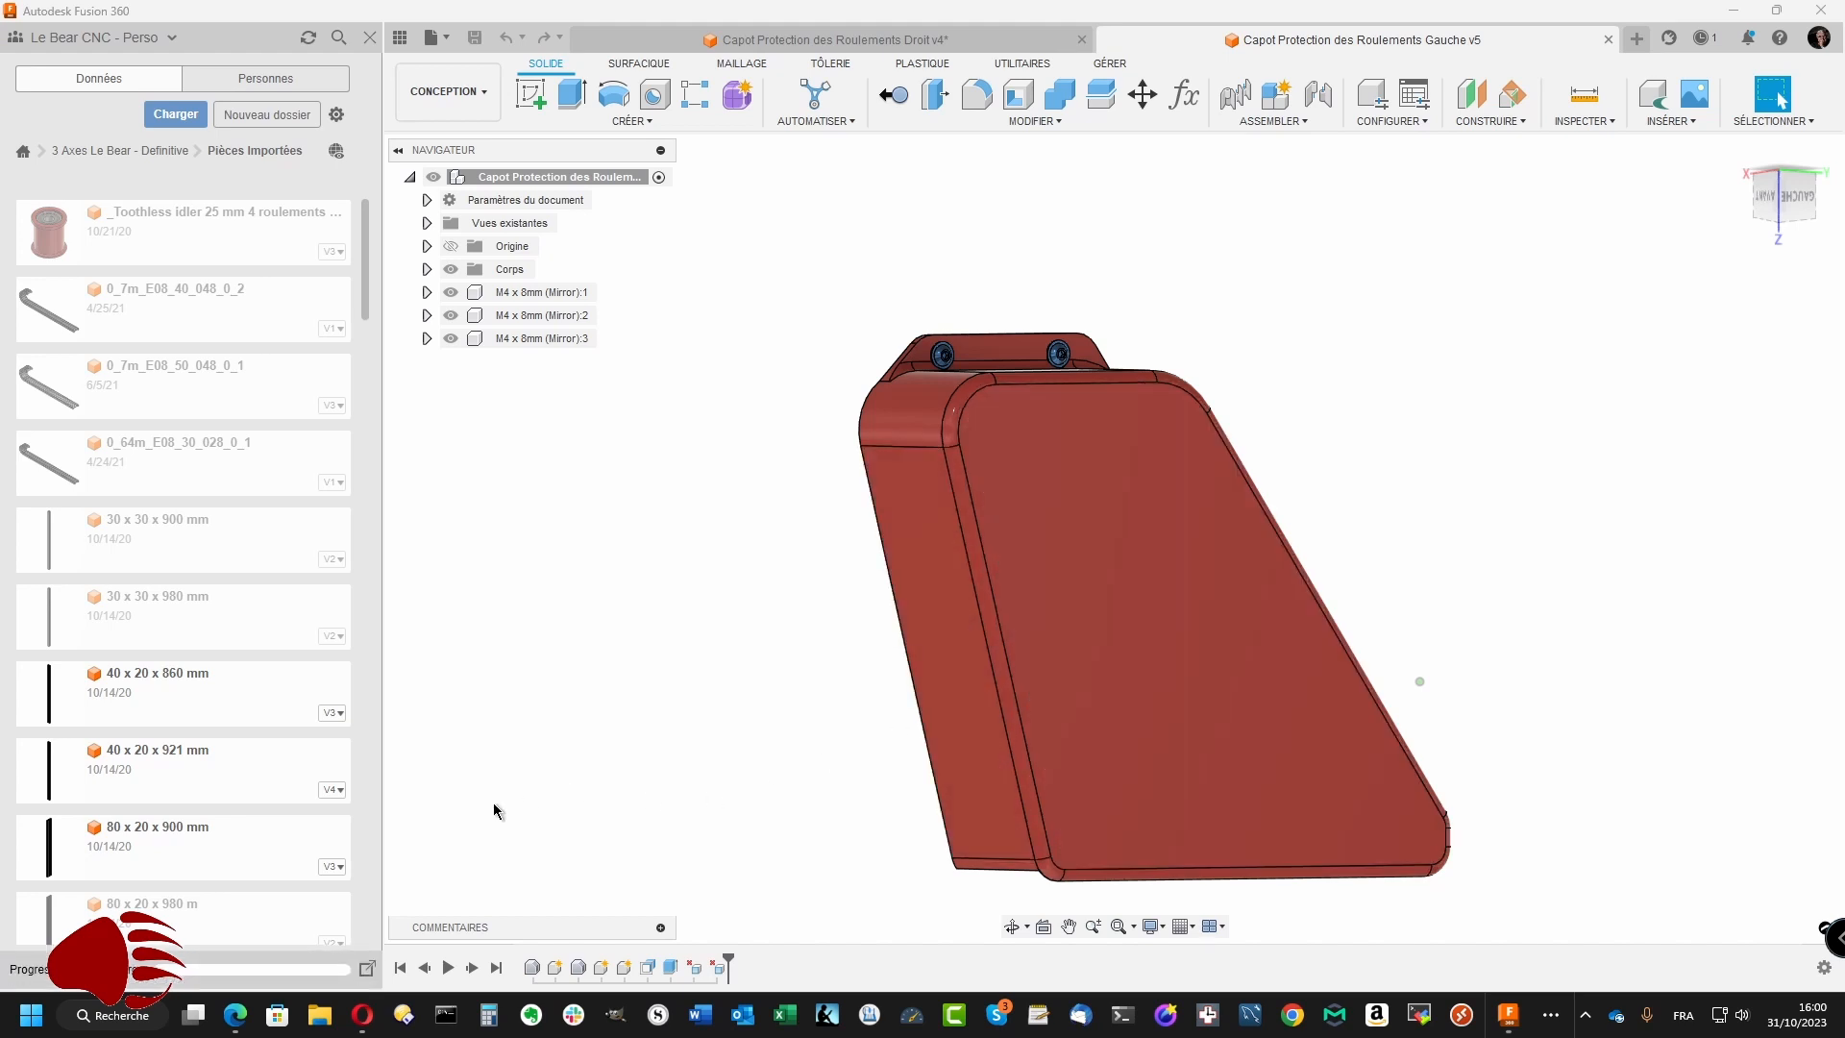
# - Check the upload's task status and locate the Logo Le bear Bonne echelle design in the Pièces Importées folder
pyautogui.click(367, 971)
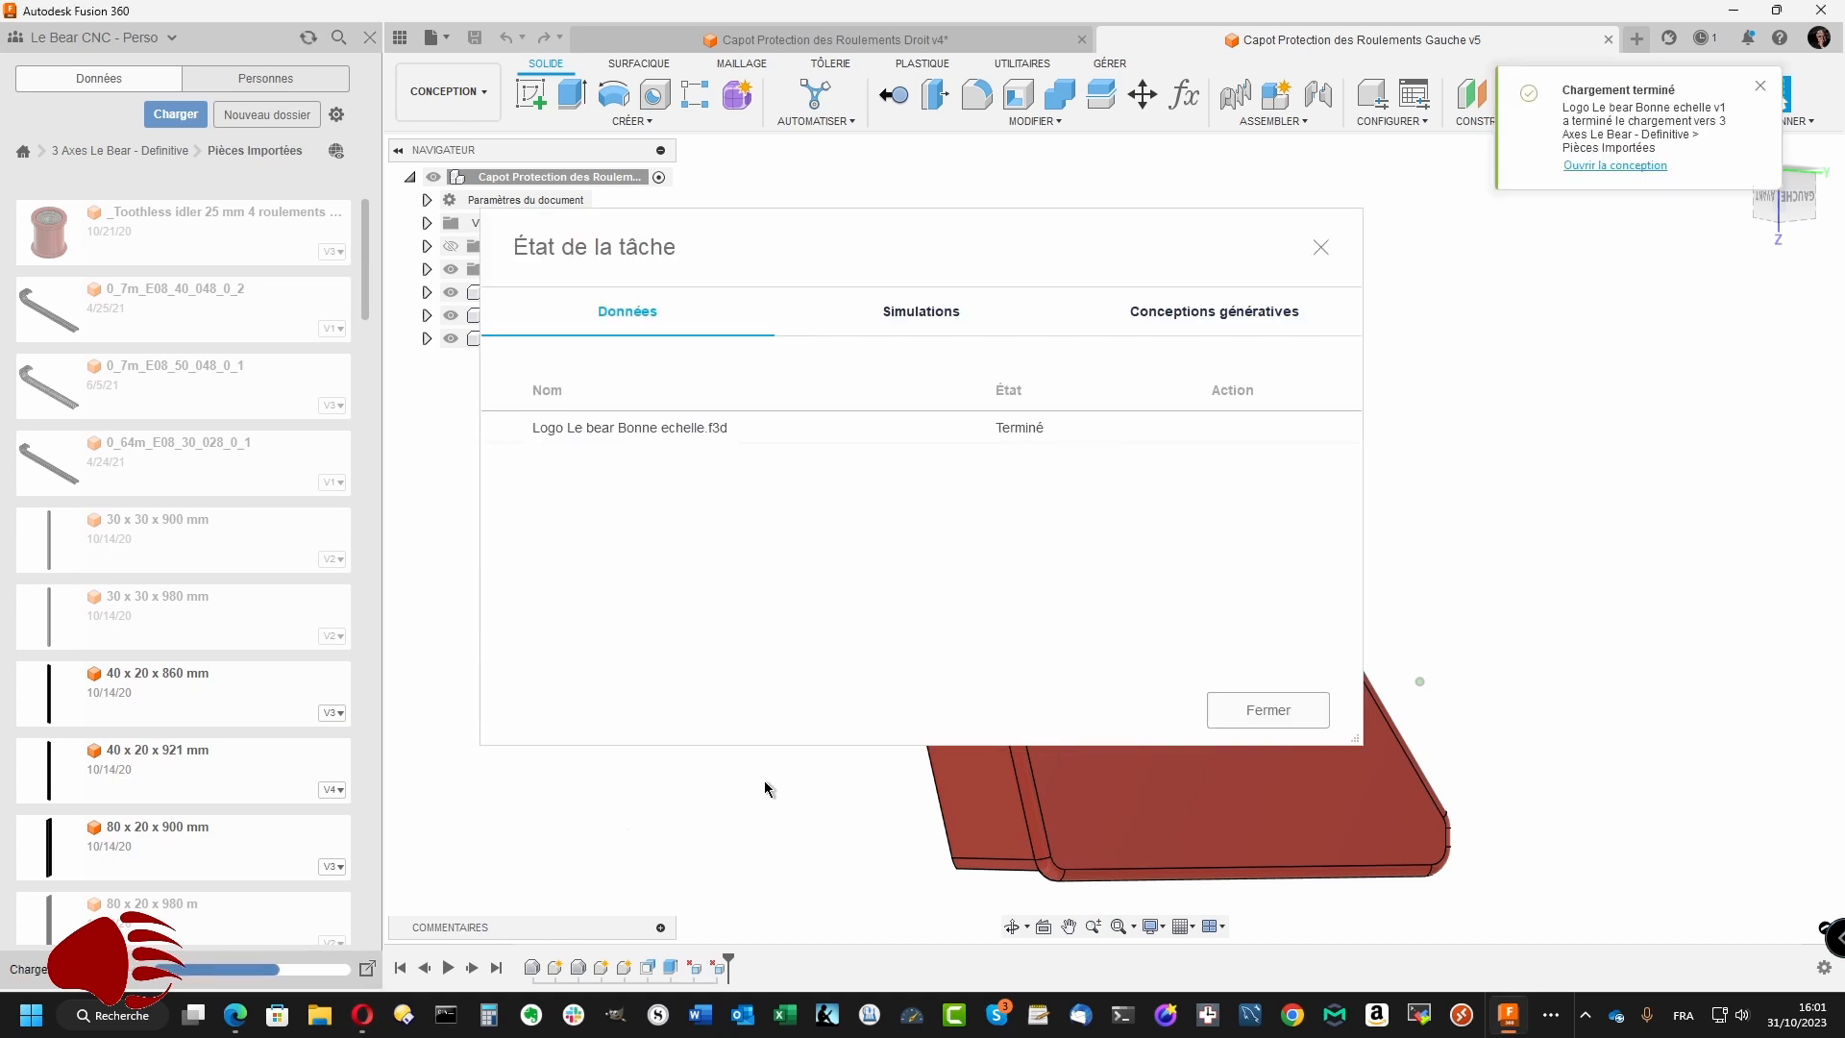
pyautogui.click(1270, 710)
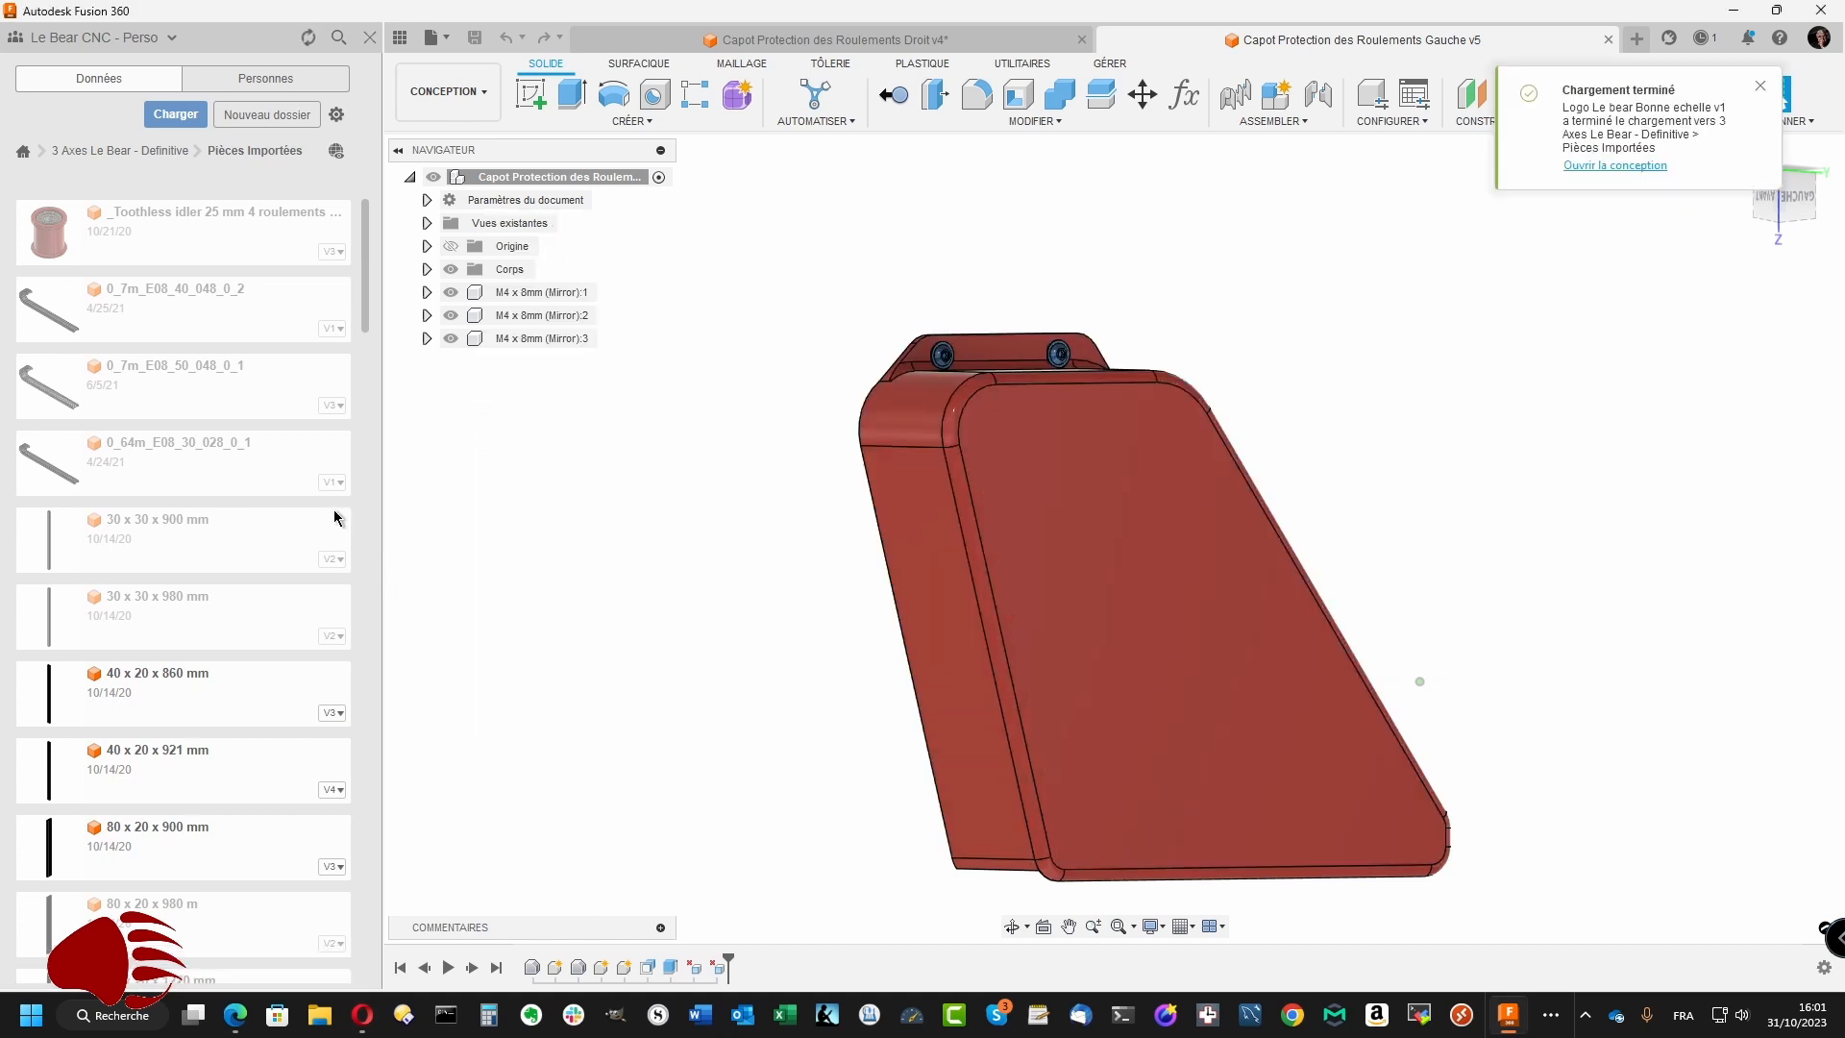
pyautogui.moveTo(368, 323); pyautogui.dragTo(312, 777)
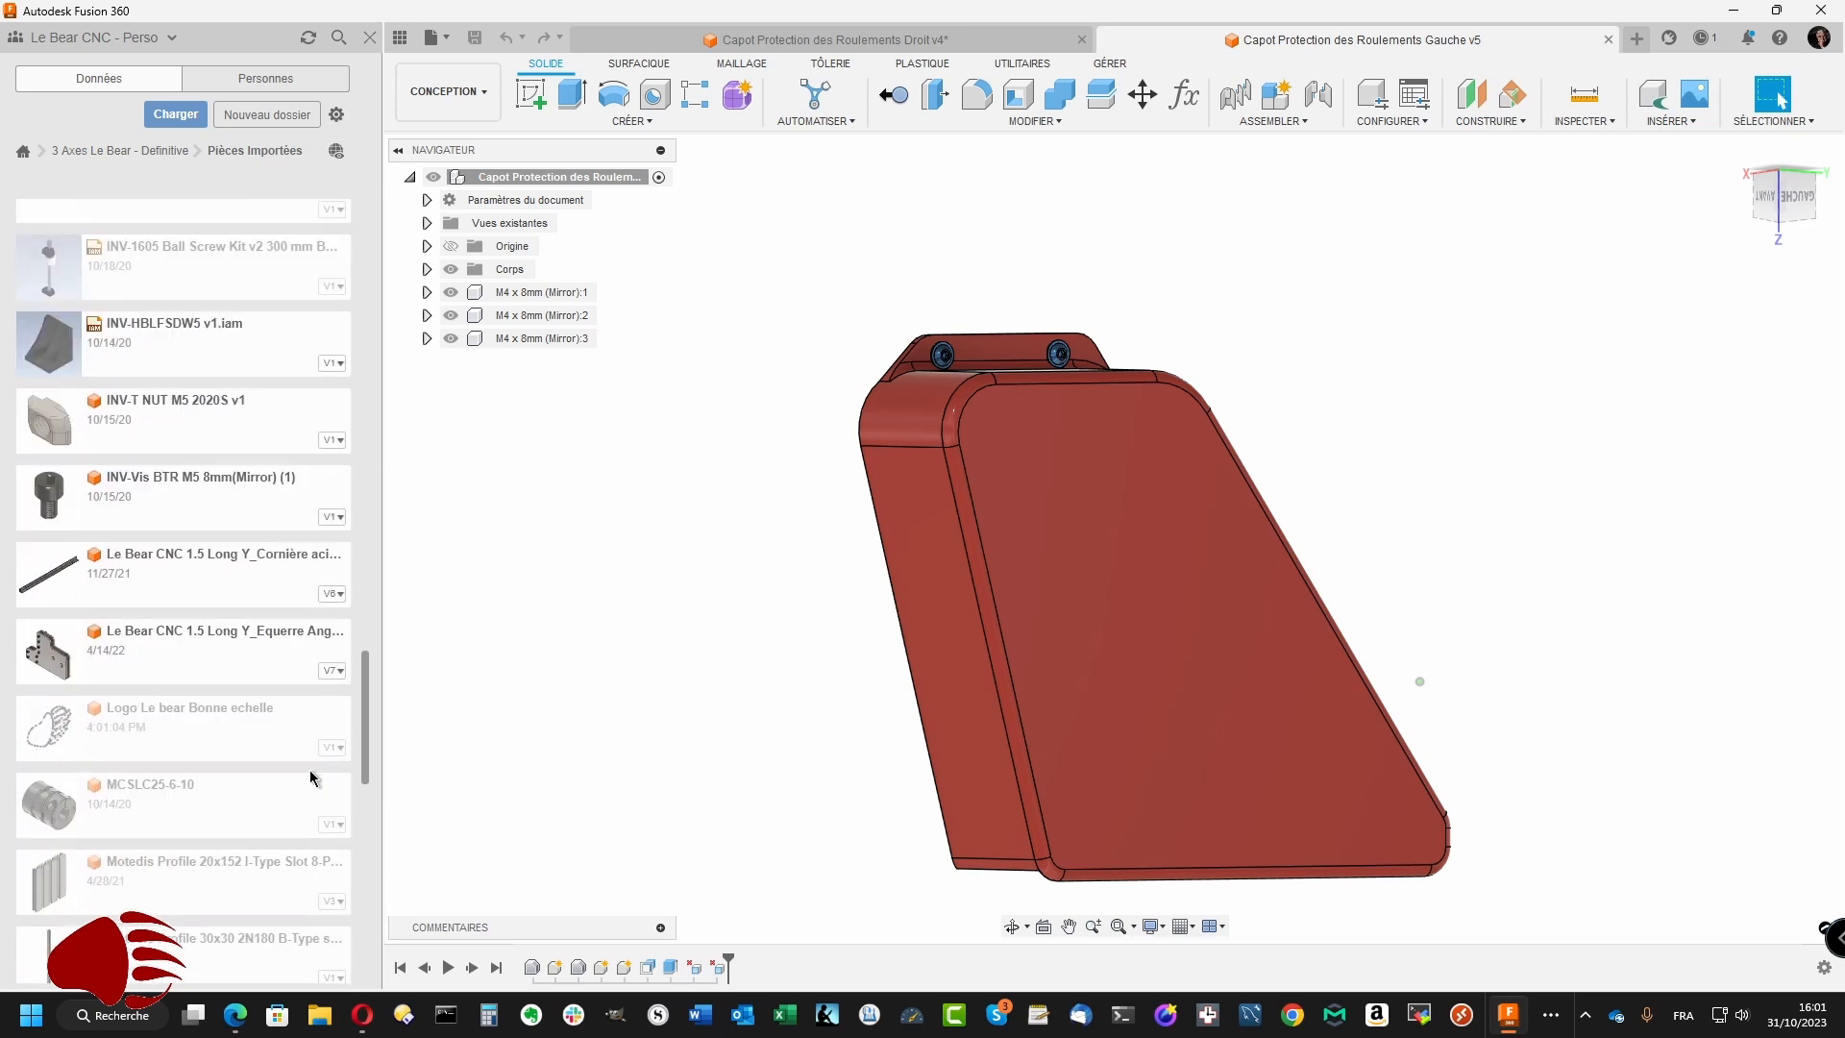
# - Insert the Logo Le bear Bonne echelle design into the active design and move it -200 mm along Z onto the cover
pyautogui.rightClick(215, 729)
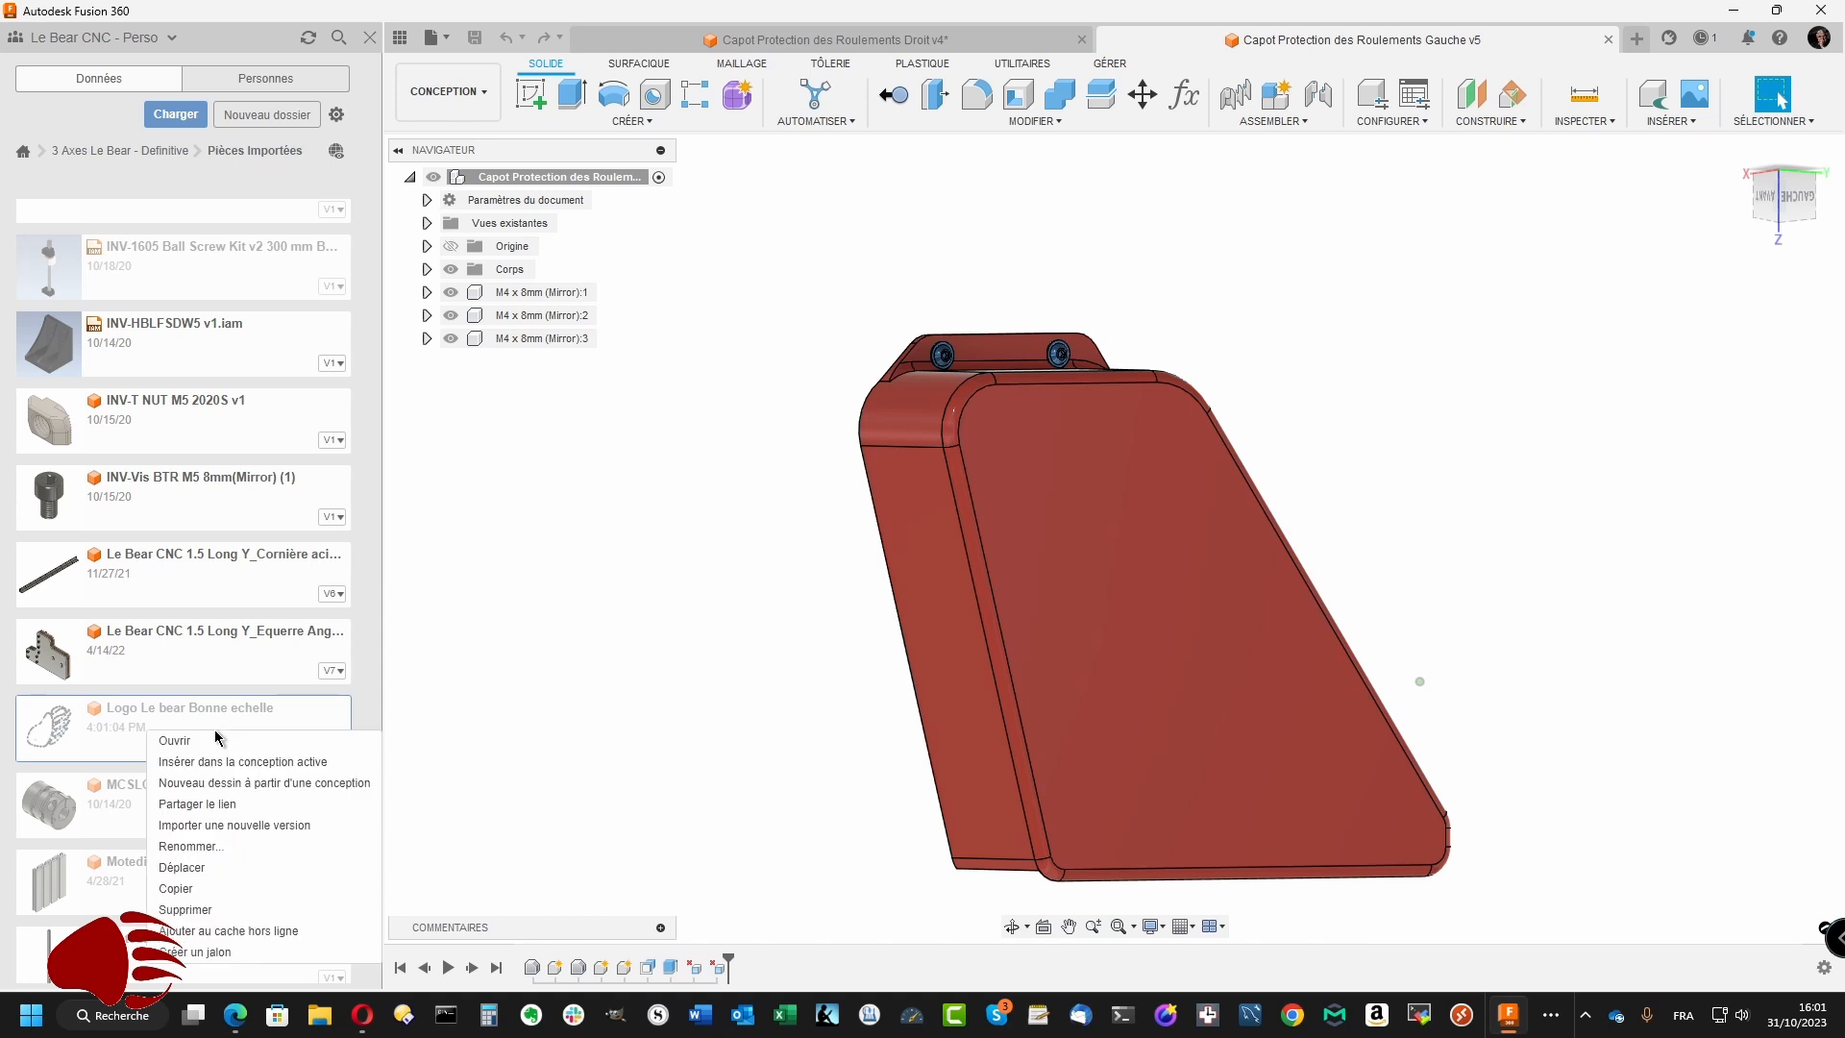
pyautogui.click(224, 763)
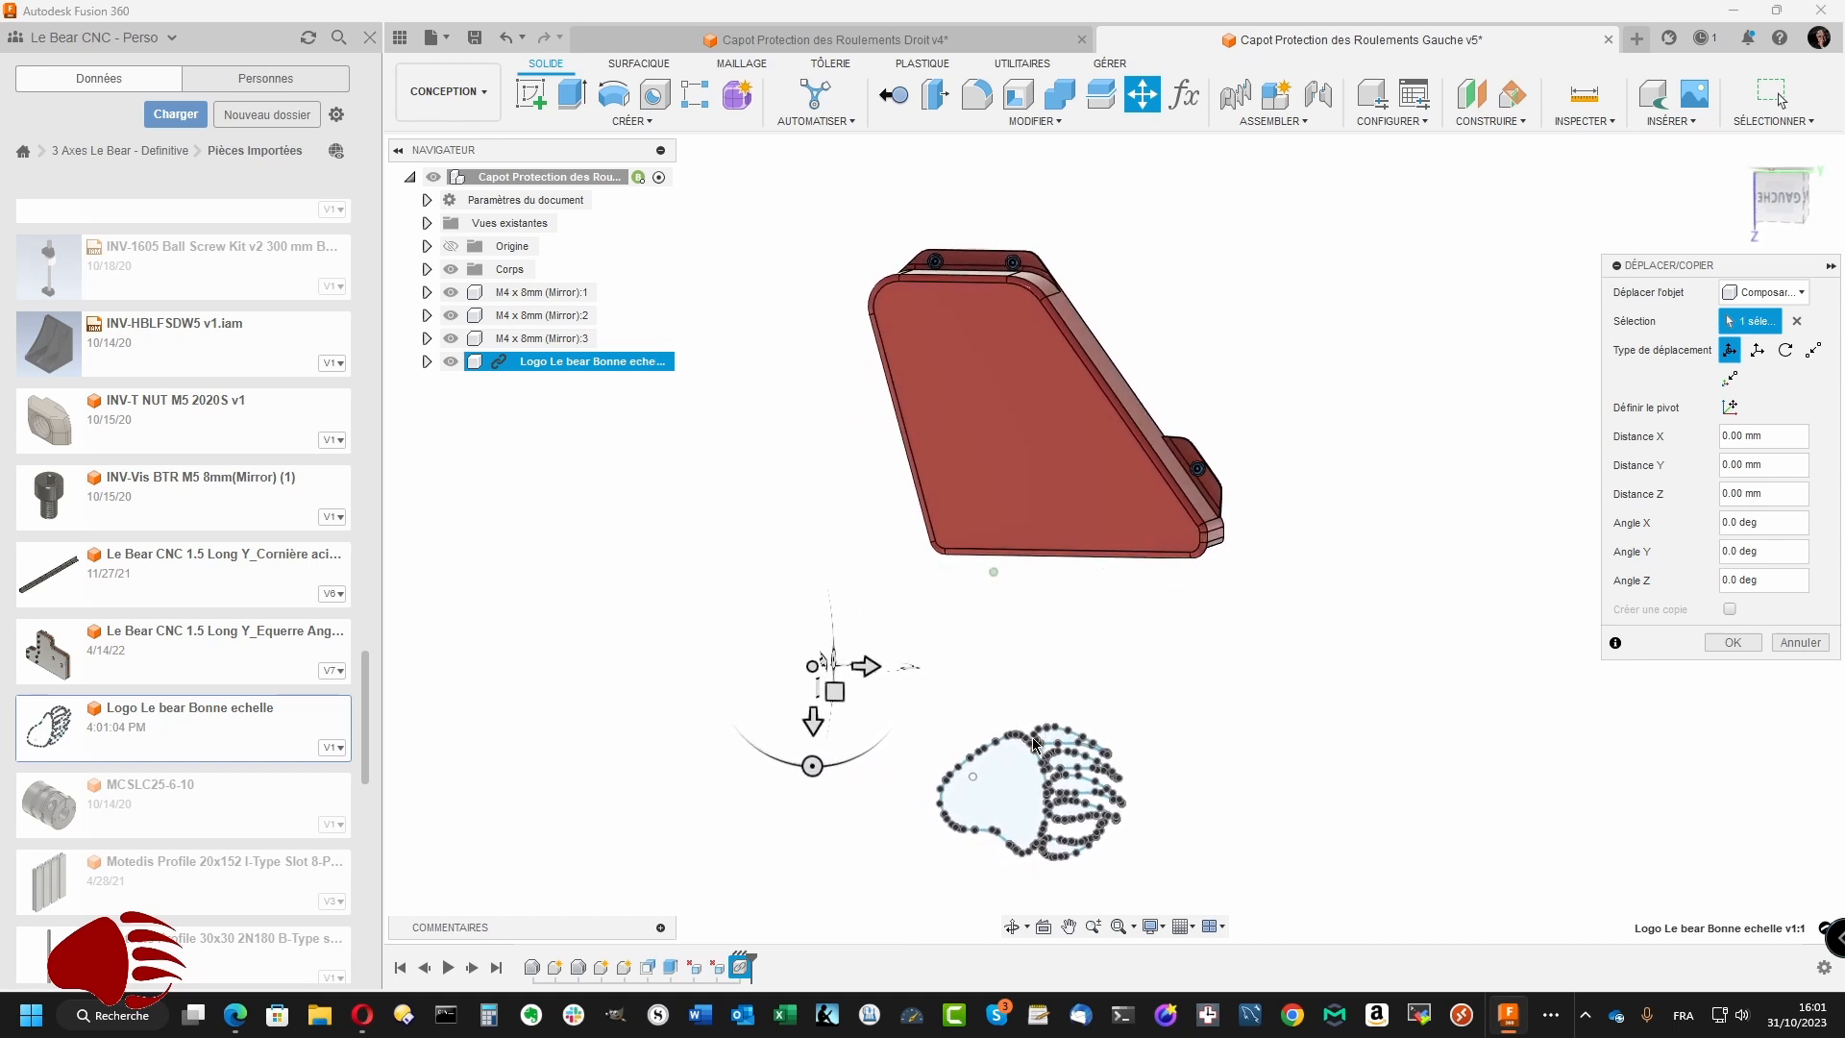
pyautogui.click(828, 692)
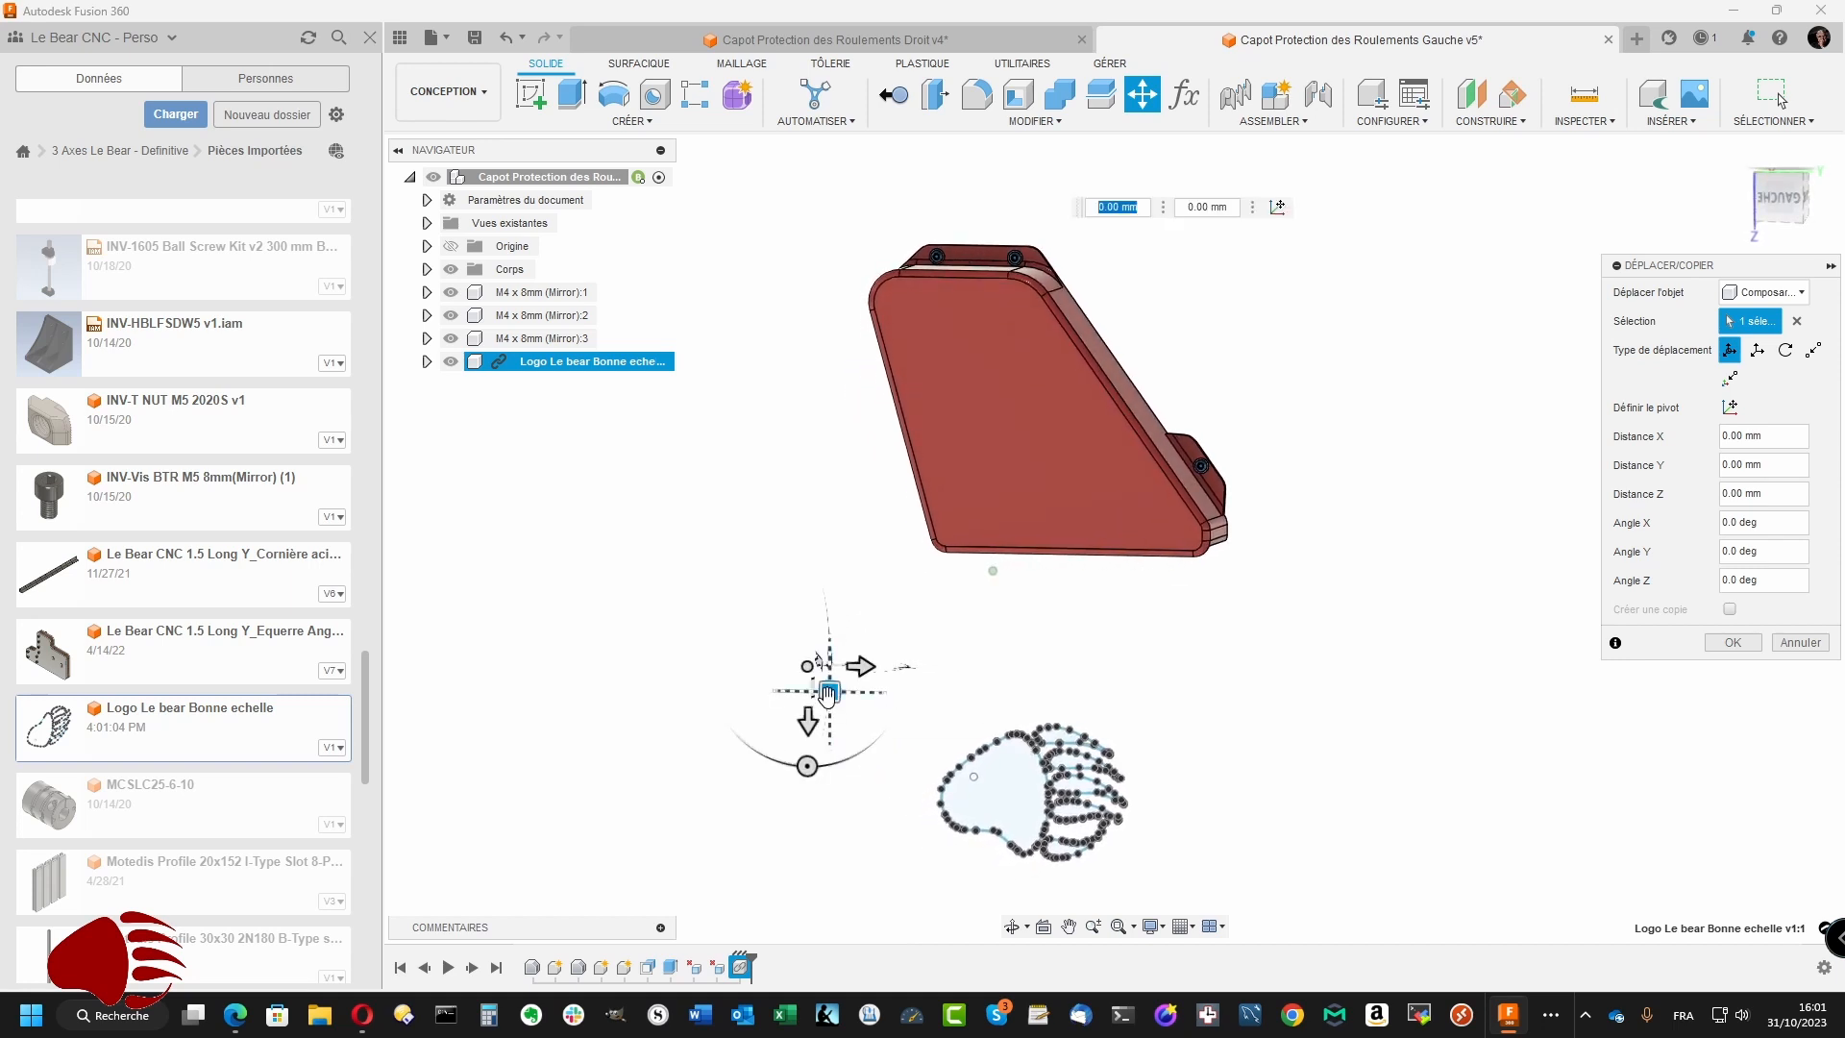
pyautogui.moveTo(807, 720); pyautogui.dragTo(813, 401)
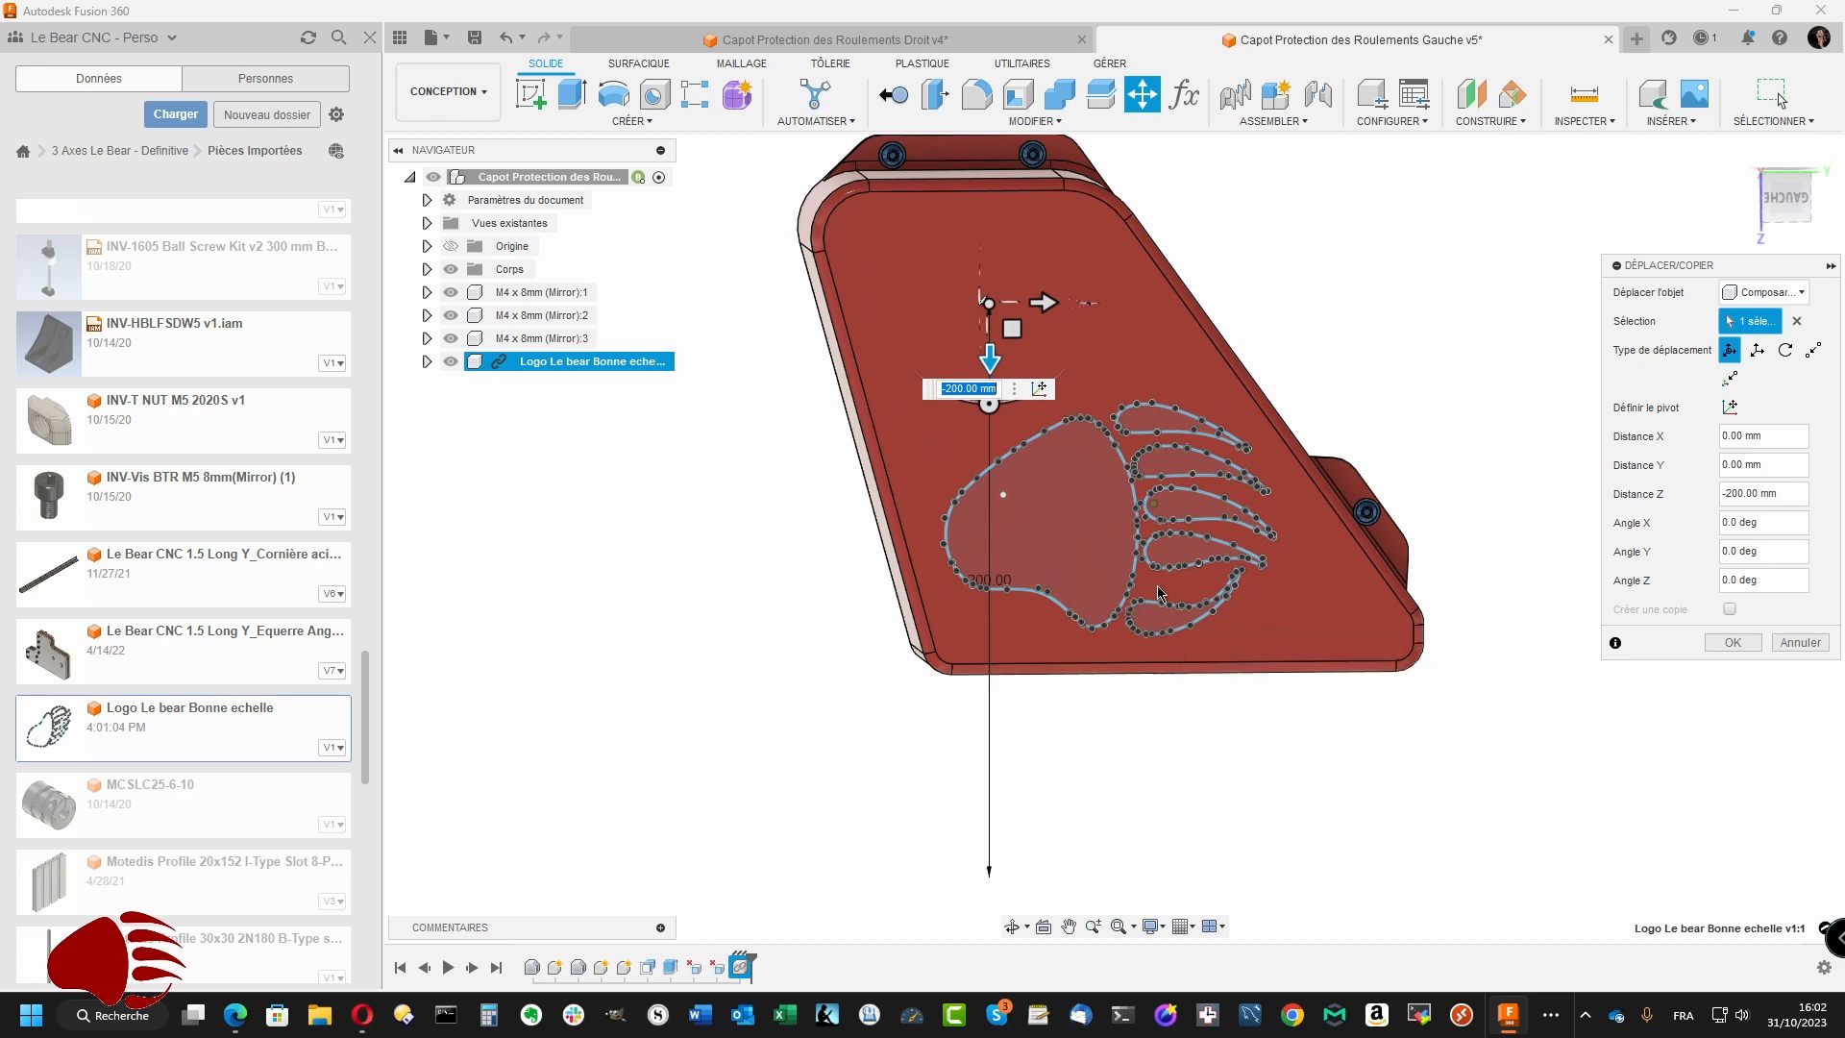
pyautogui.click(1733, 643)
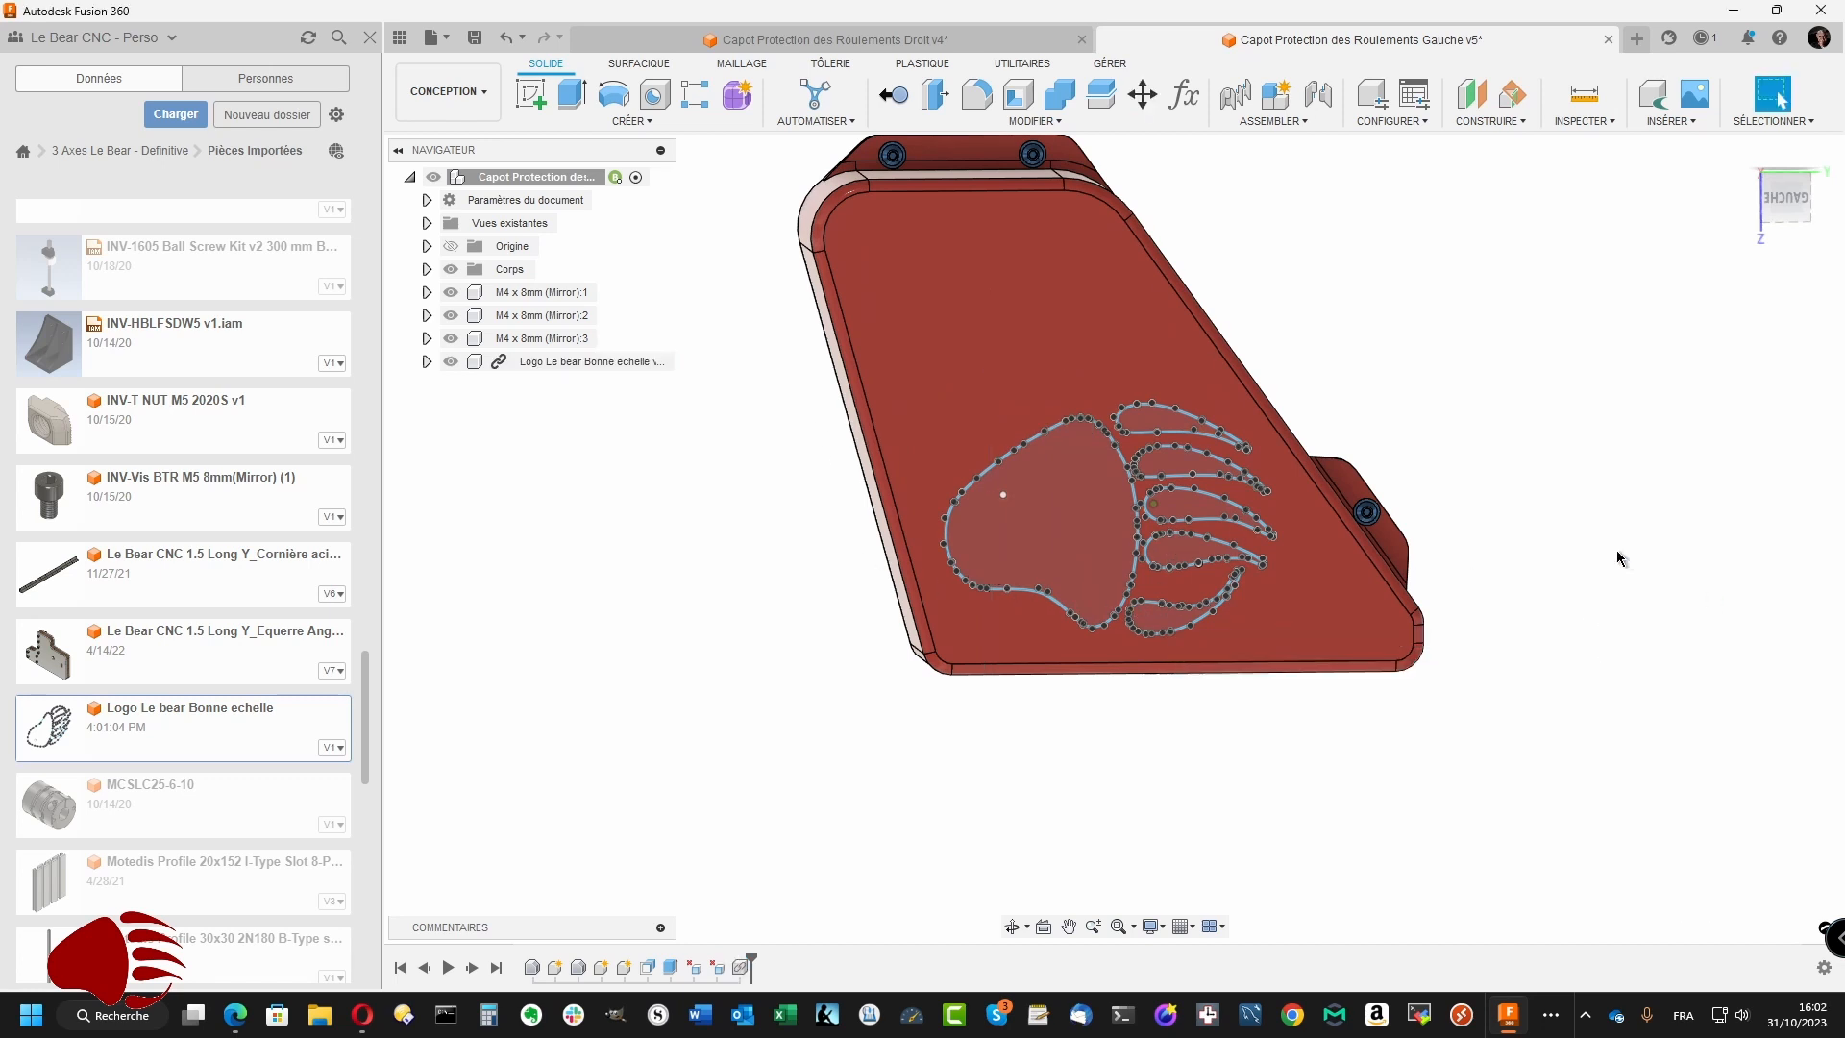
# - Compare the paw logo's orientation in the Capot Protection des Roulements Droit document with its orientation on the left cover
pyautogui.click(891, 42)
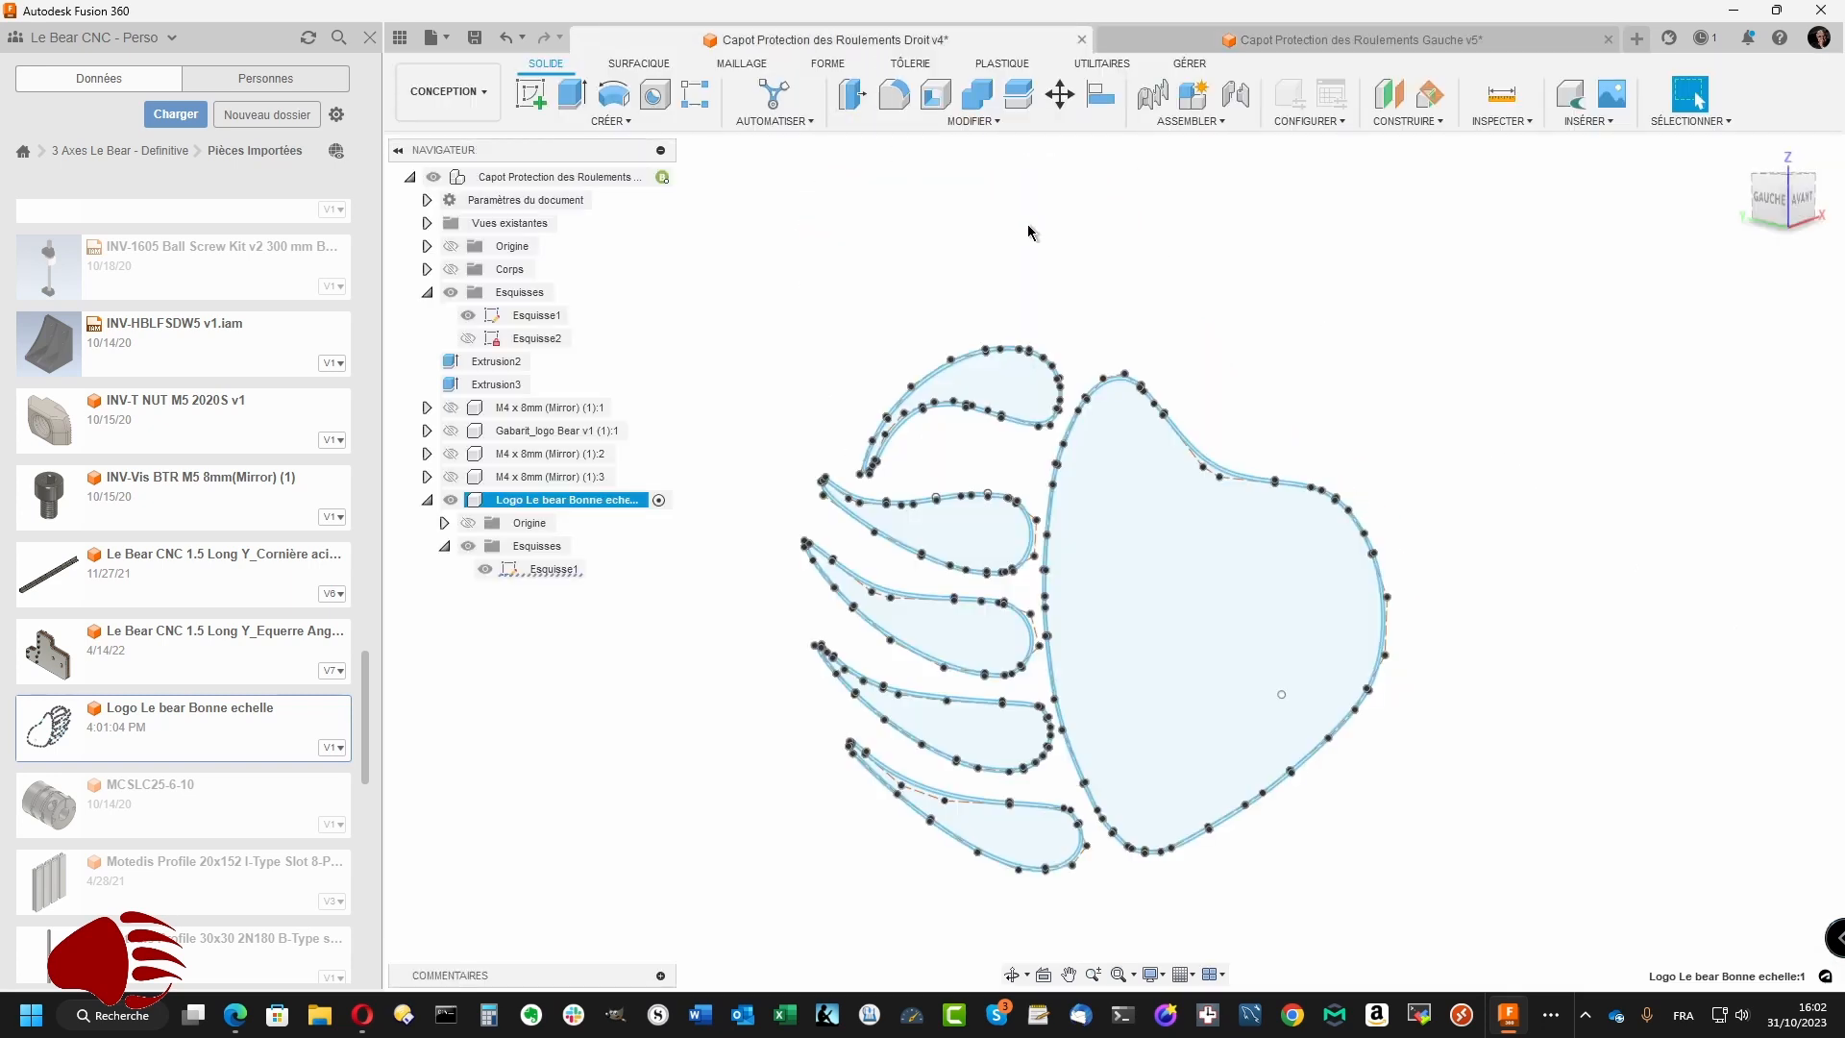
pyautogui.moveTo(1026, 348)
pyautogui.keyDown('shift'); pyautogui.mouseDown(button='middle')
pyautogui.moveTo(947, 408)
pyautogui.moveTo(994, 433)
pyautogui.moveTo(954, 437)
pyautogui.mouseUp(button='middle'); pyautogui.keyUp('shift')
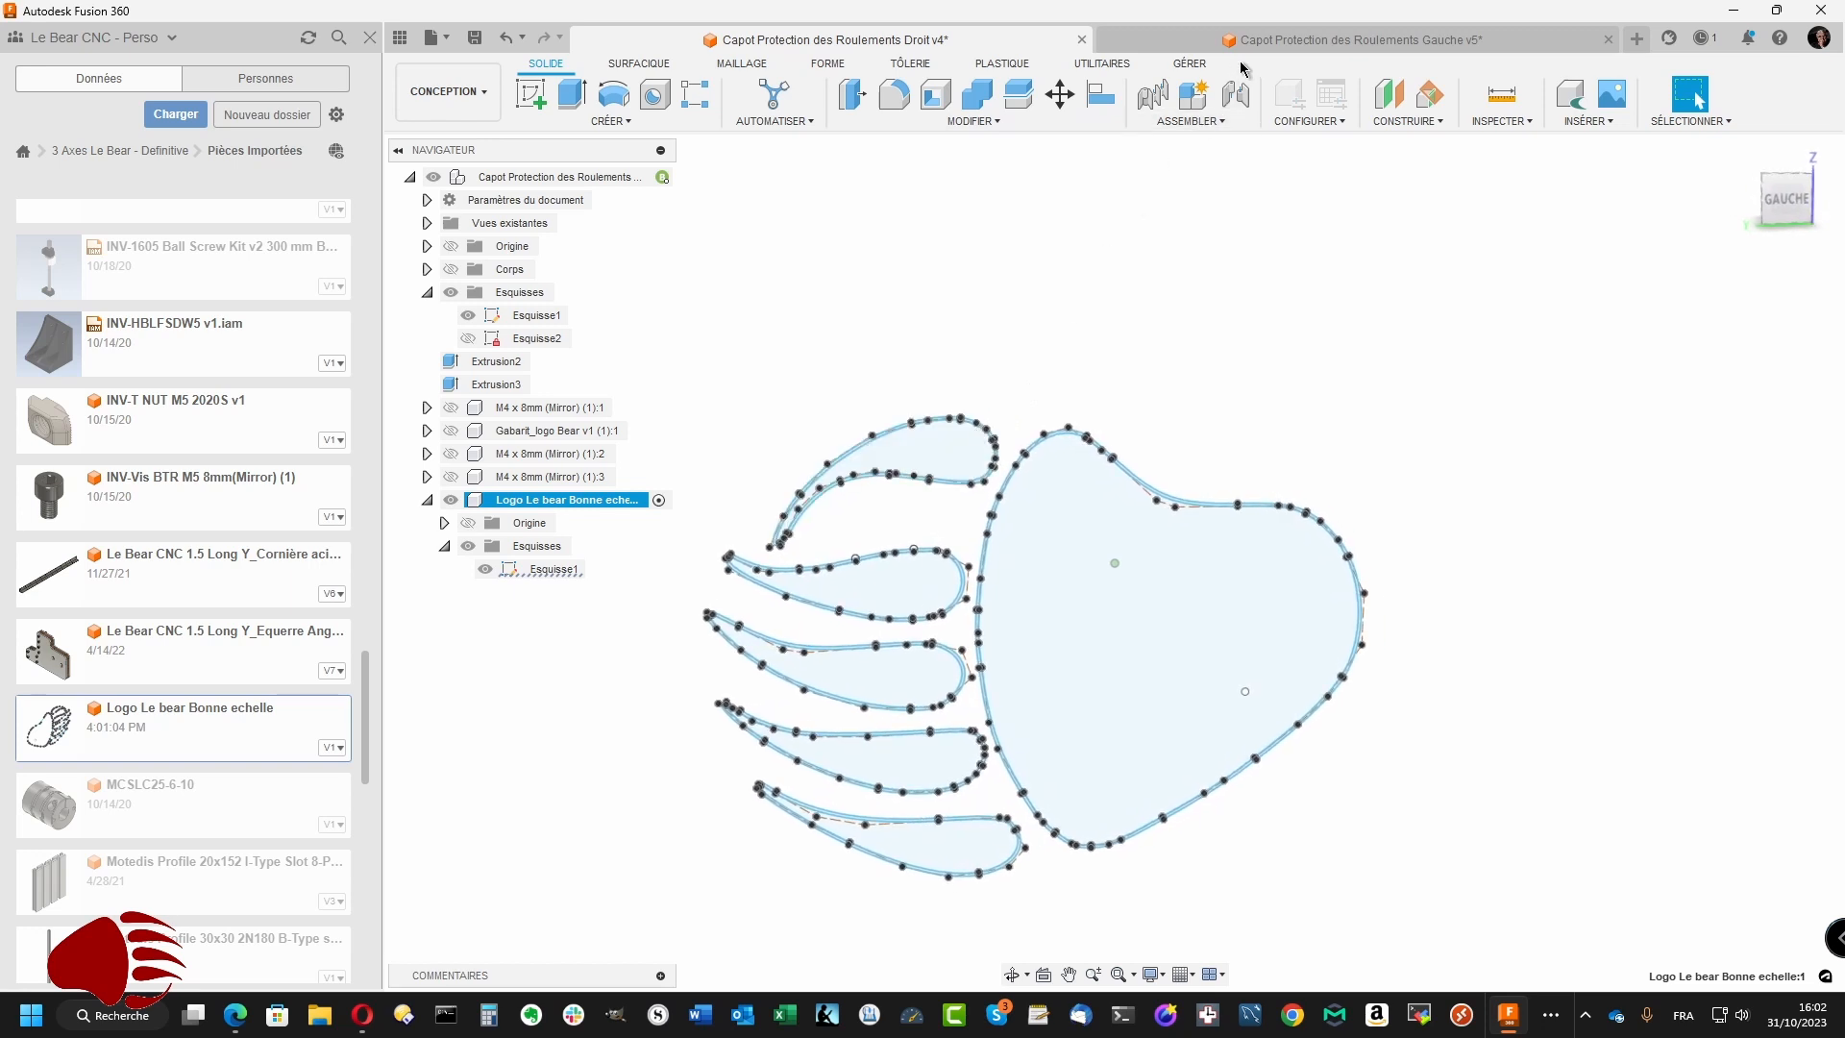
pyautogui.click(1278, 41)
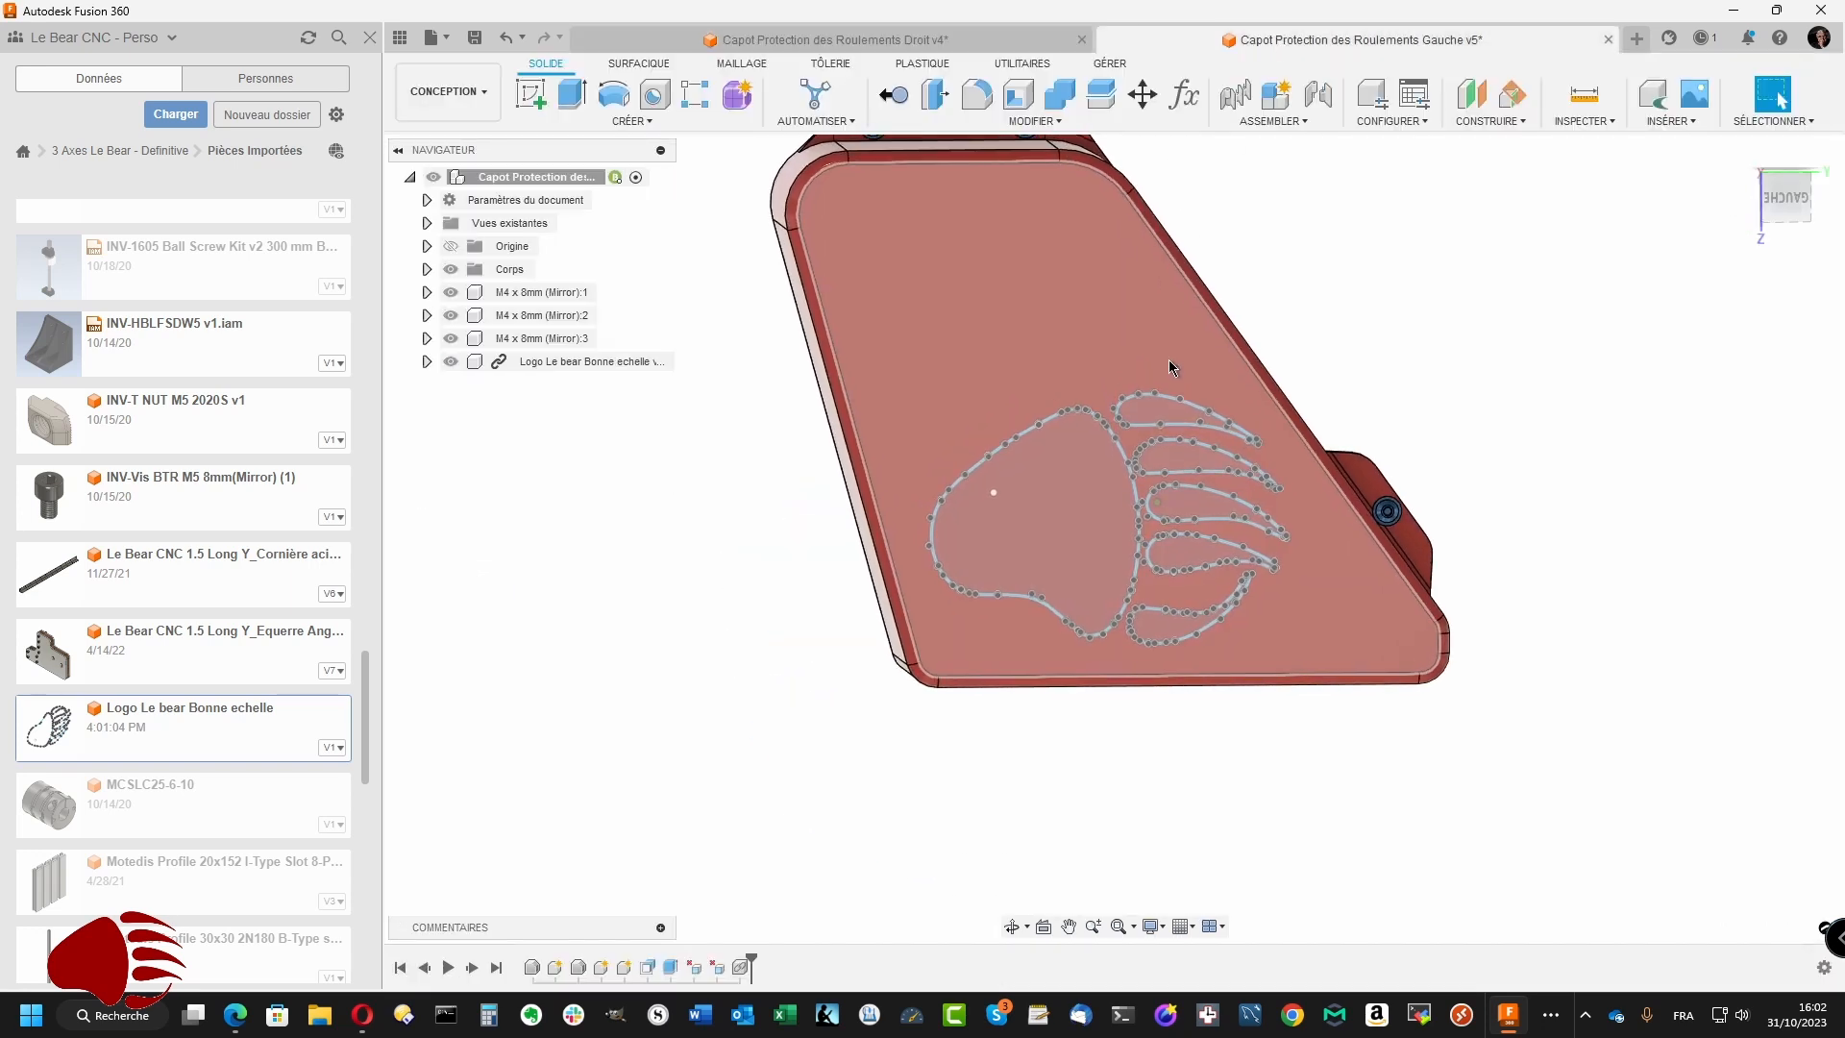
pyautogui.scroll(5, 1265, 606)
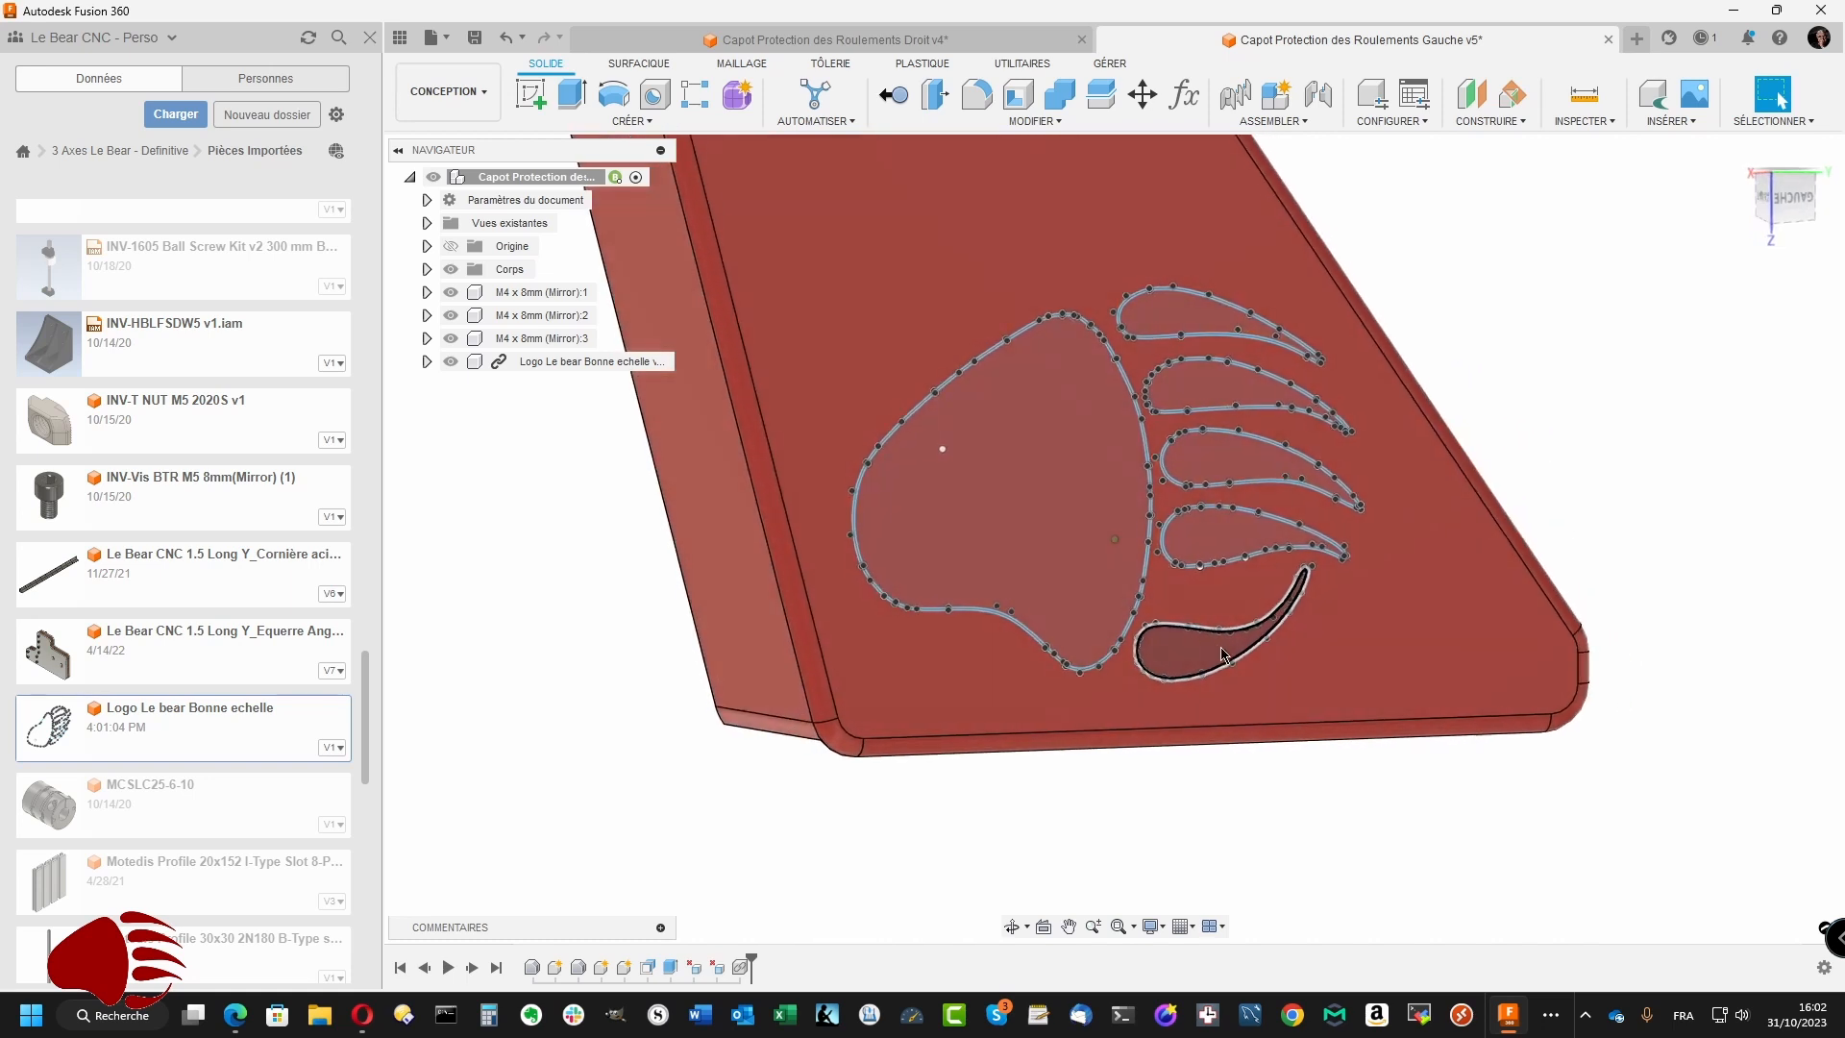
# - Reset the logo component's move pivot to the outer edge of the paw pad and rotate the component -180 degrees about X
pyautogui.click(594, 423)
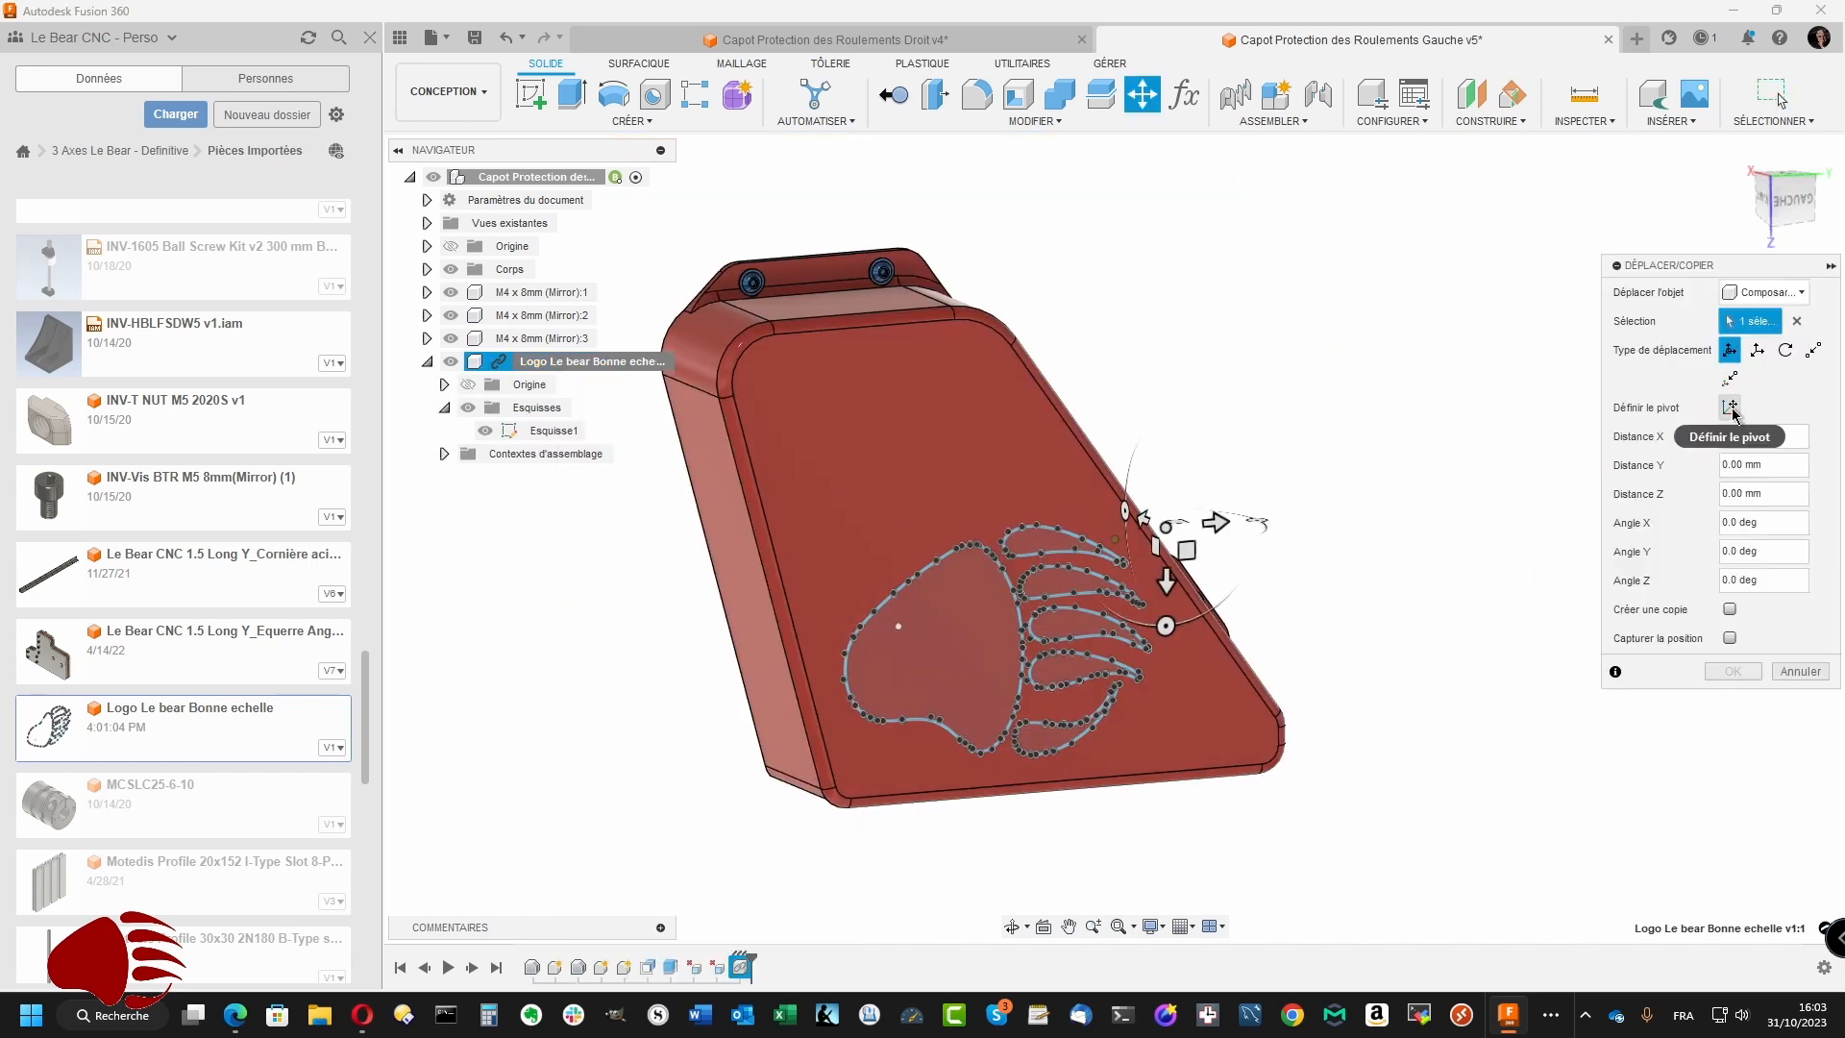
pyautogui.scroll(4, 1124, 557)
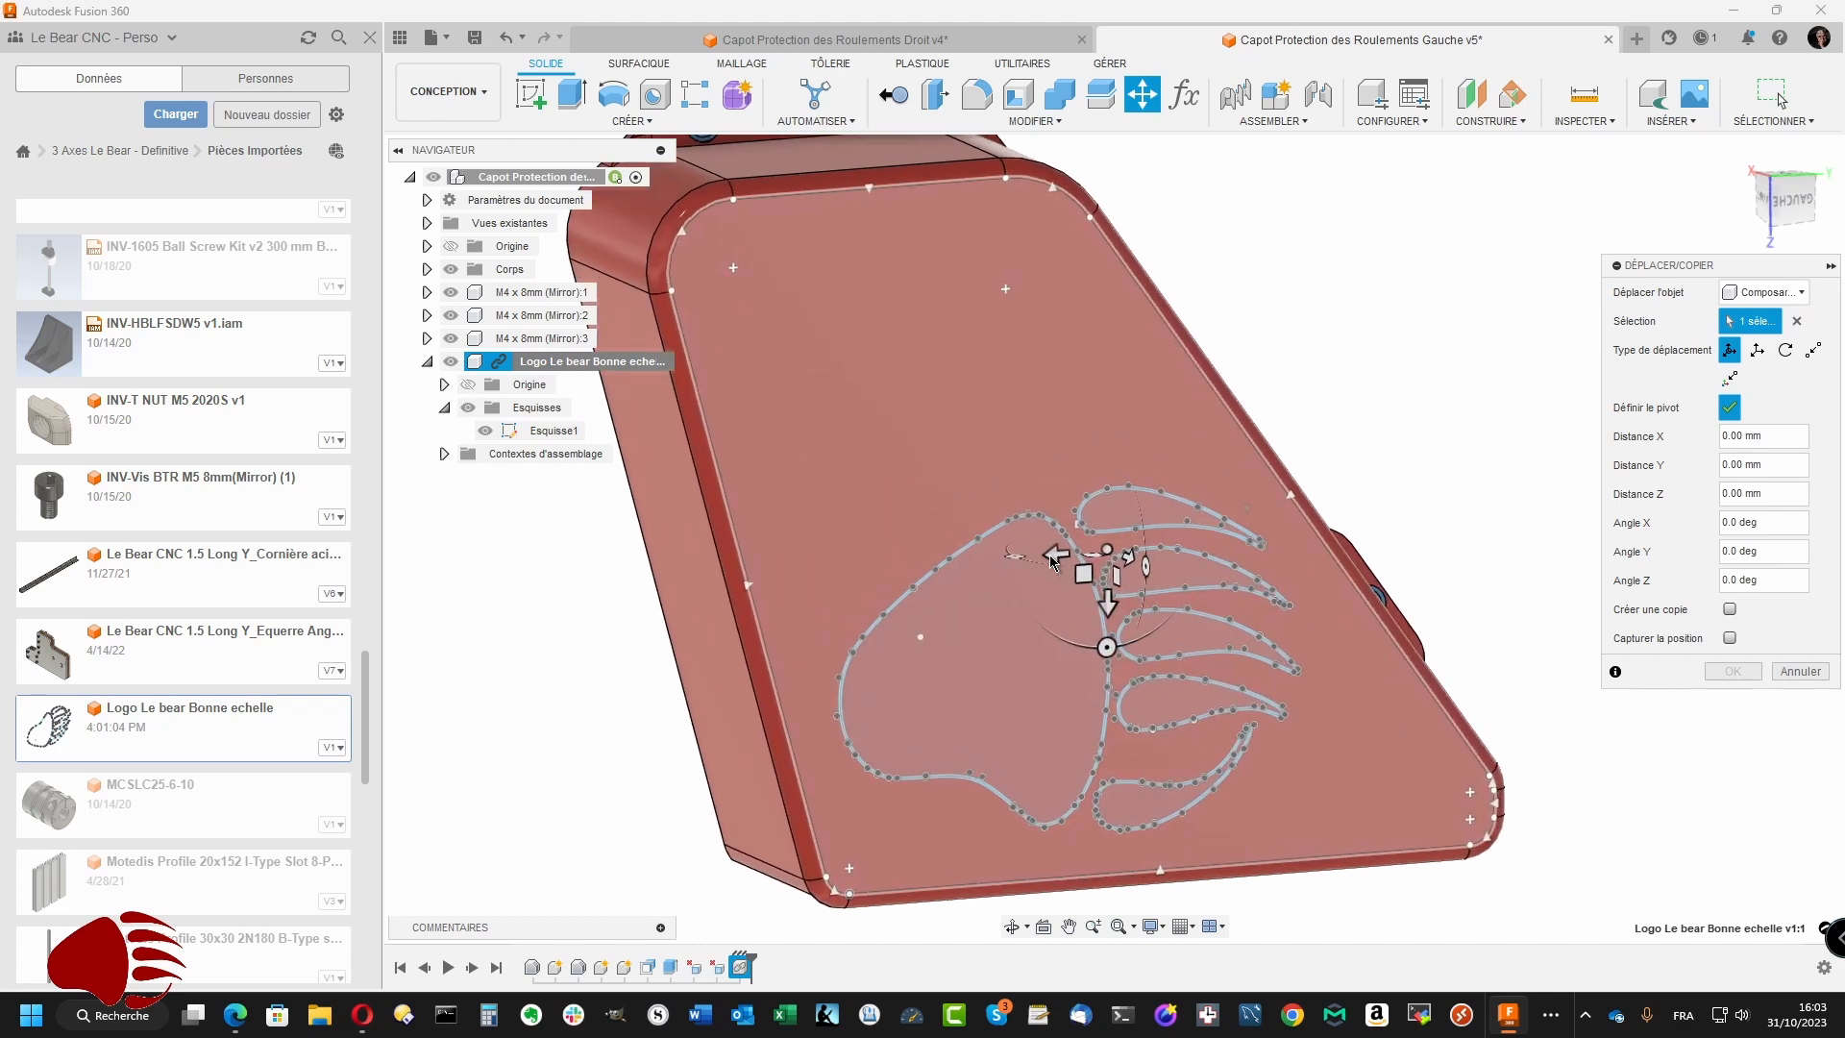
pyautogui.moveTo(1035, 588); pyautogui.dragTo(913, 636)
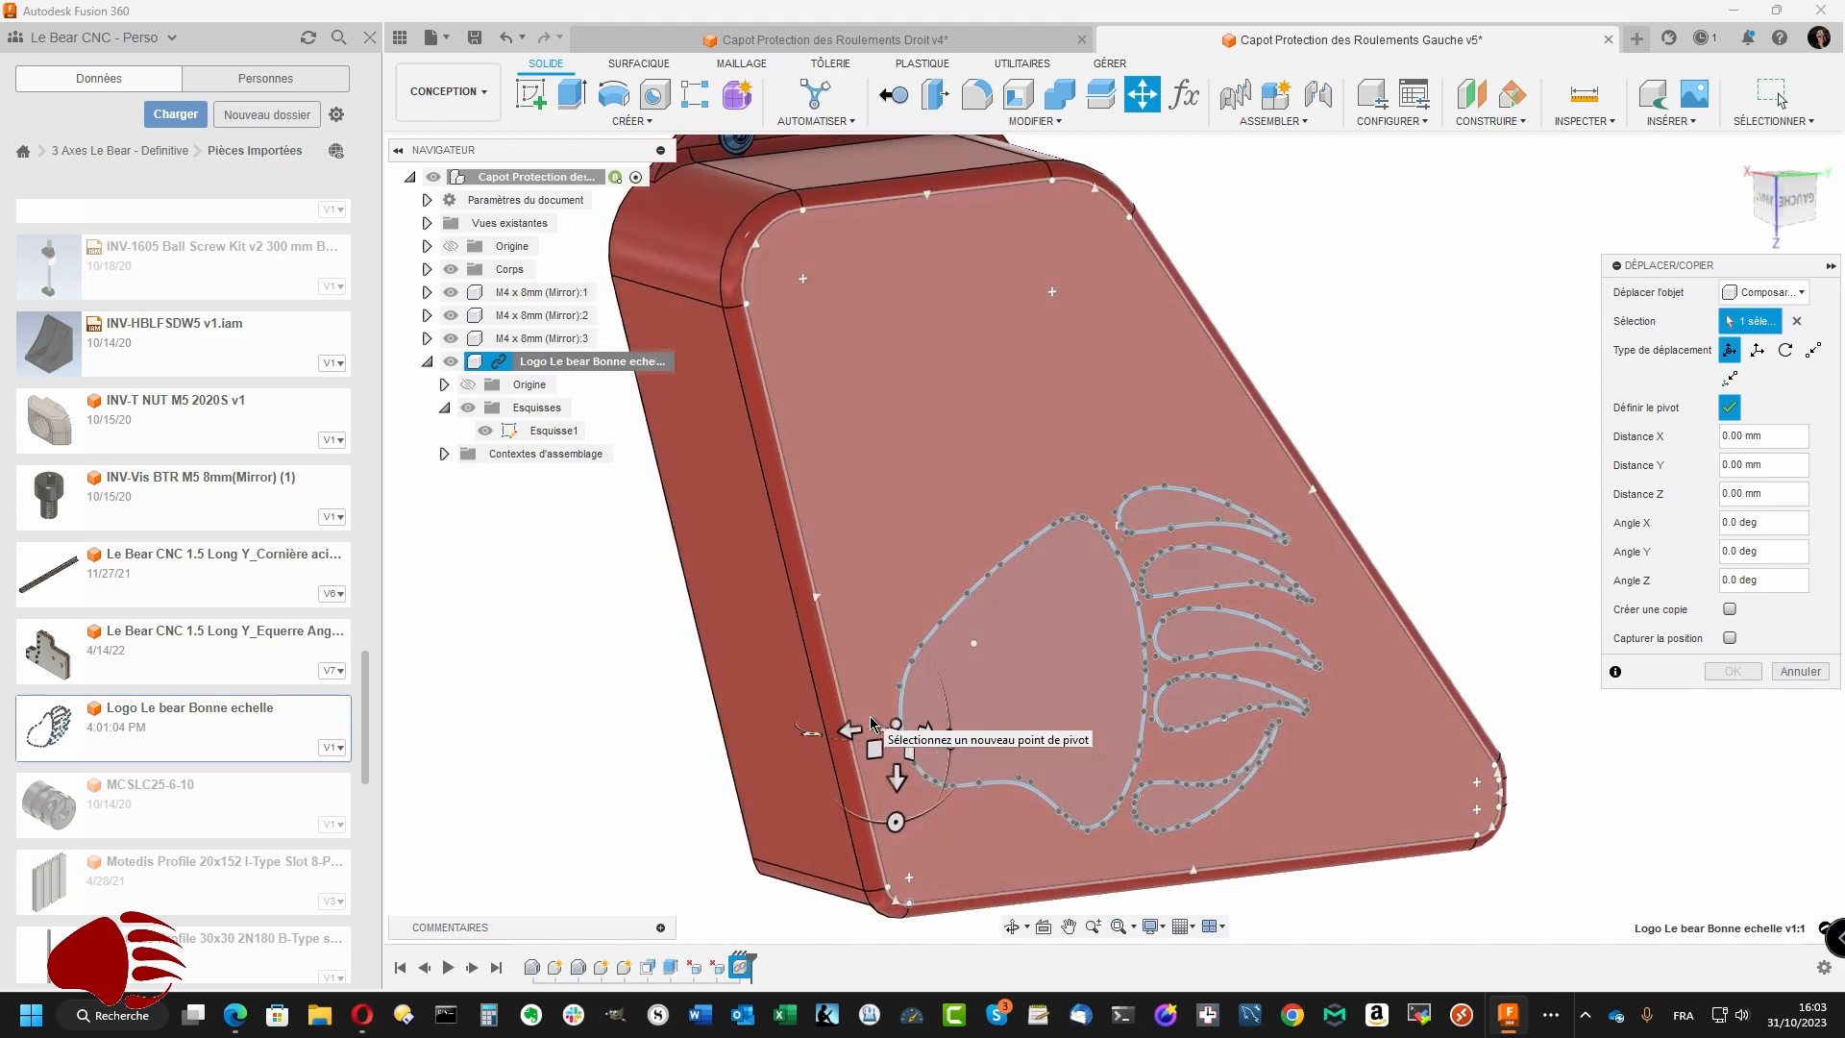
pyautogui.keyDown('shift'); pyautogui.moveTo(871, 721); pyautogui.dragTo(1546, 694, button='middle'); pyautogui.keyUp('shift')
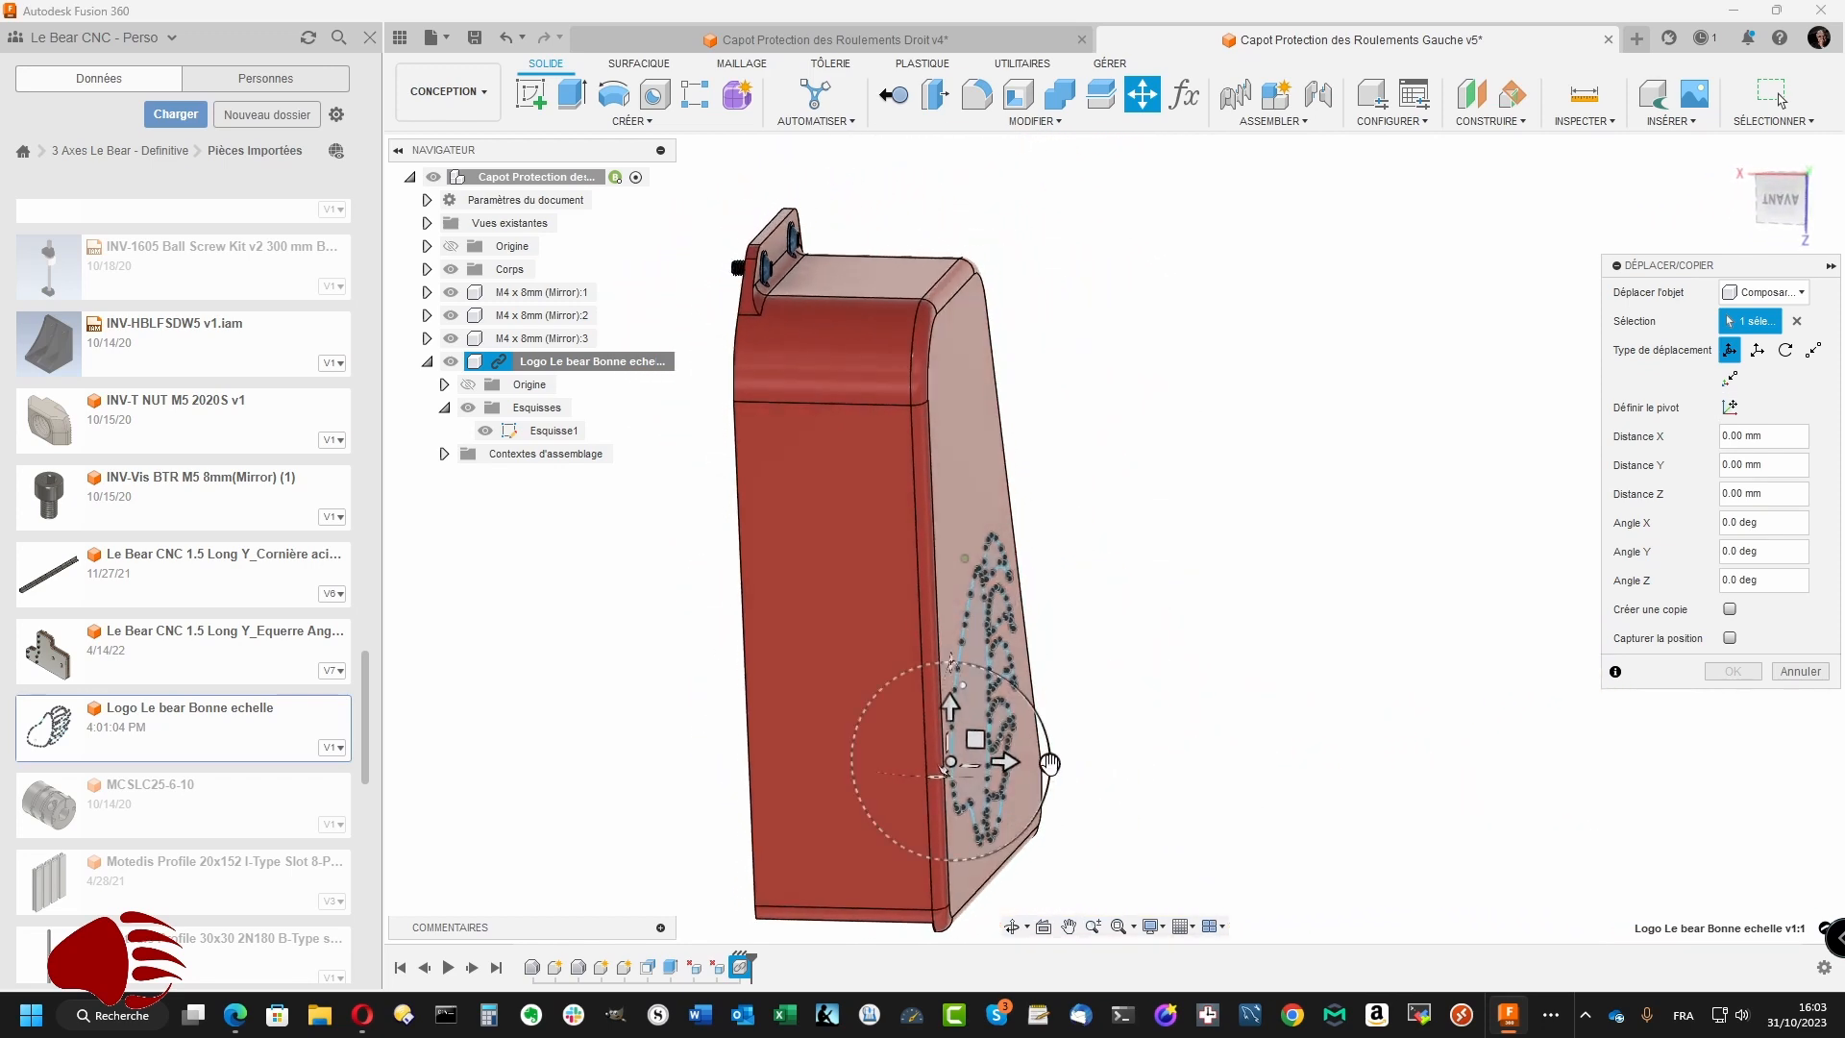
pyautogui.moveTo(1049, 764)
pyautogui.mouseDown()
pyautogui.moveTo(970, 846)
pyautogui.moveTo(677, 857)
pyautogui.moveTo(603, 821)
pyautogui.moveTo(635, 756)
pyautogui.mouseUp()
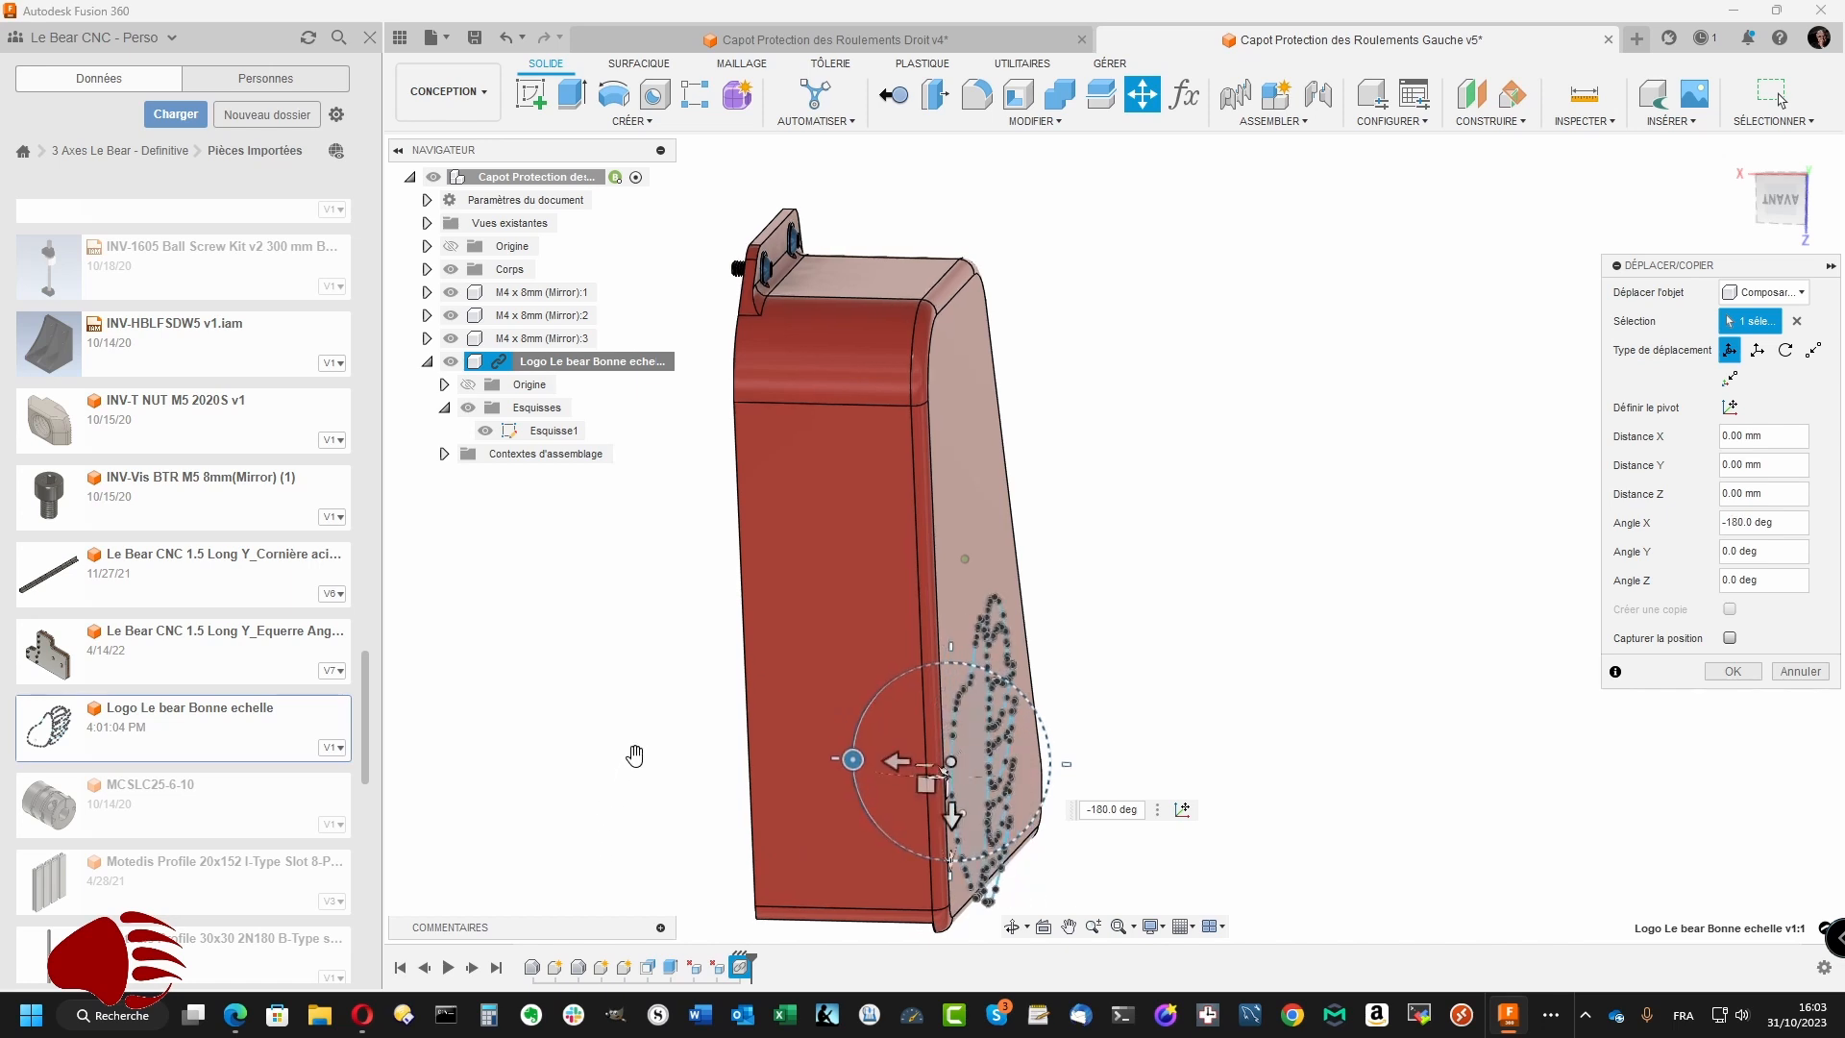
pyautogui.keyDown('shift'); pyautogui.moveTo(635, 756); pyautogui.dragTo(655, 765, button='middle'); pyautogui.keyUp('shift')
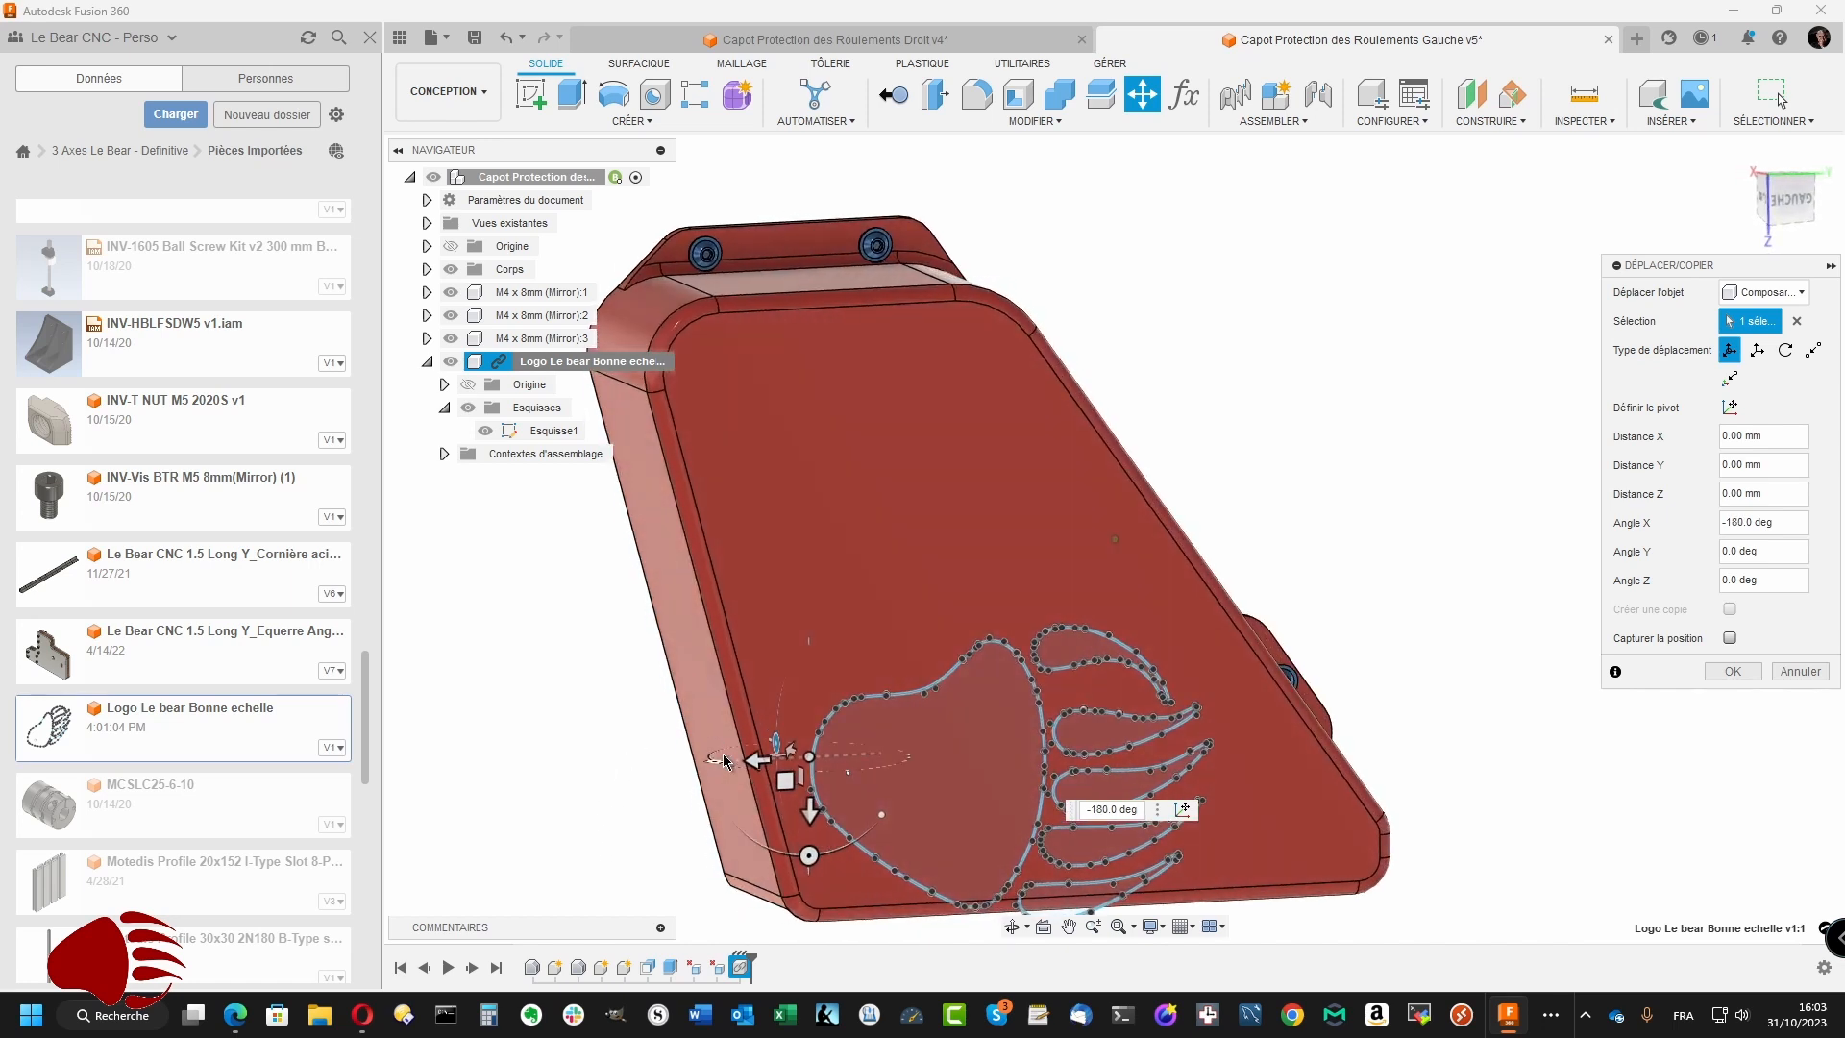
# - Move the rotated logo component -20 mm along Y and apply the move
pyautogui.moveTo(815, 814); pyautogui.dragTo(815, 756)
pyautogui.keyDown('shift'); pyautogui.moveTo(1041, 800); pyautogui.dragTo(1534, 766, button='middle'); pyautogui.keyUp('shift')
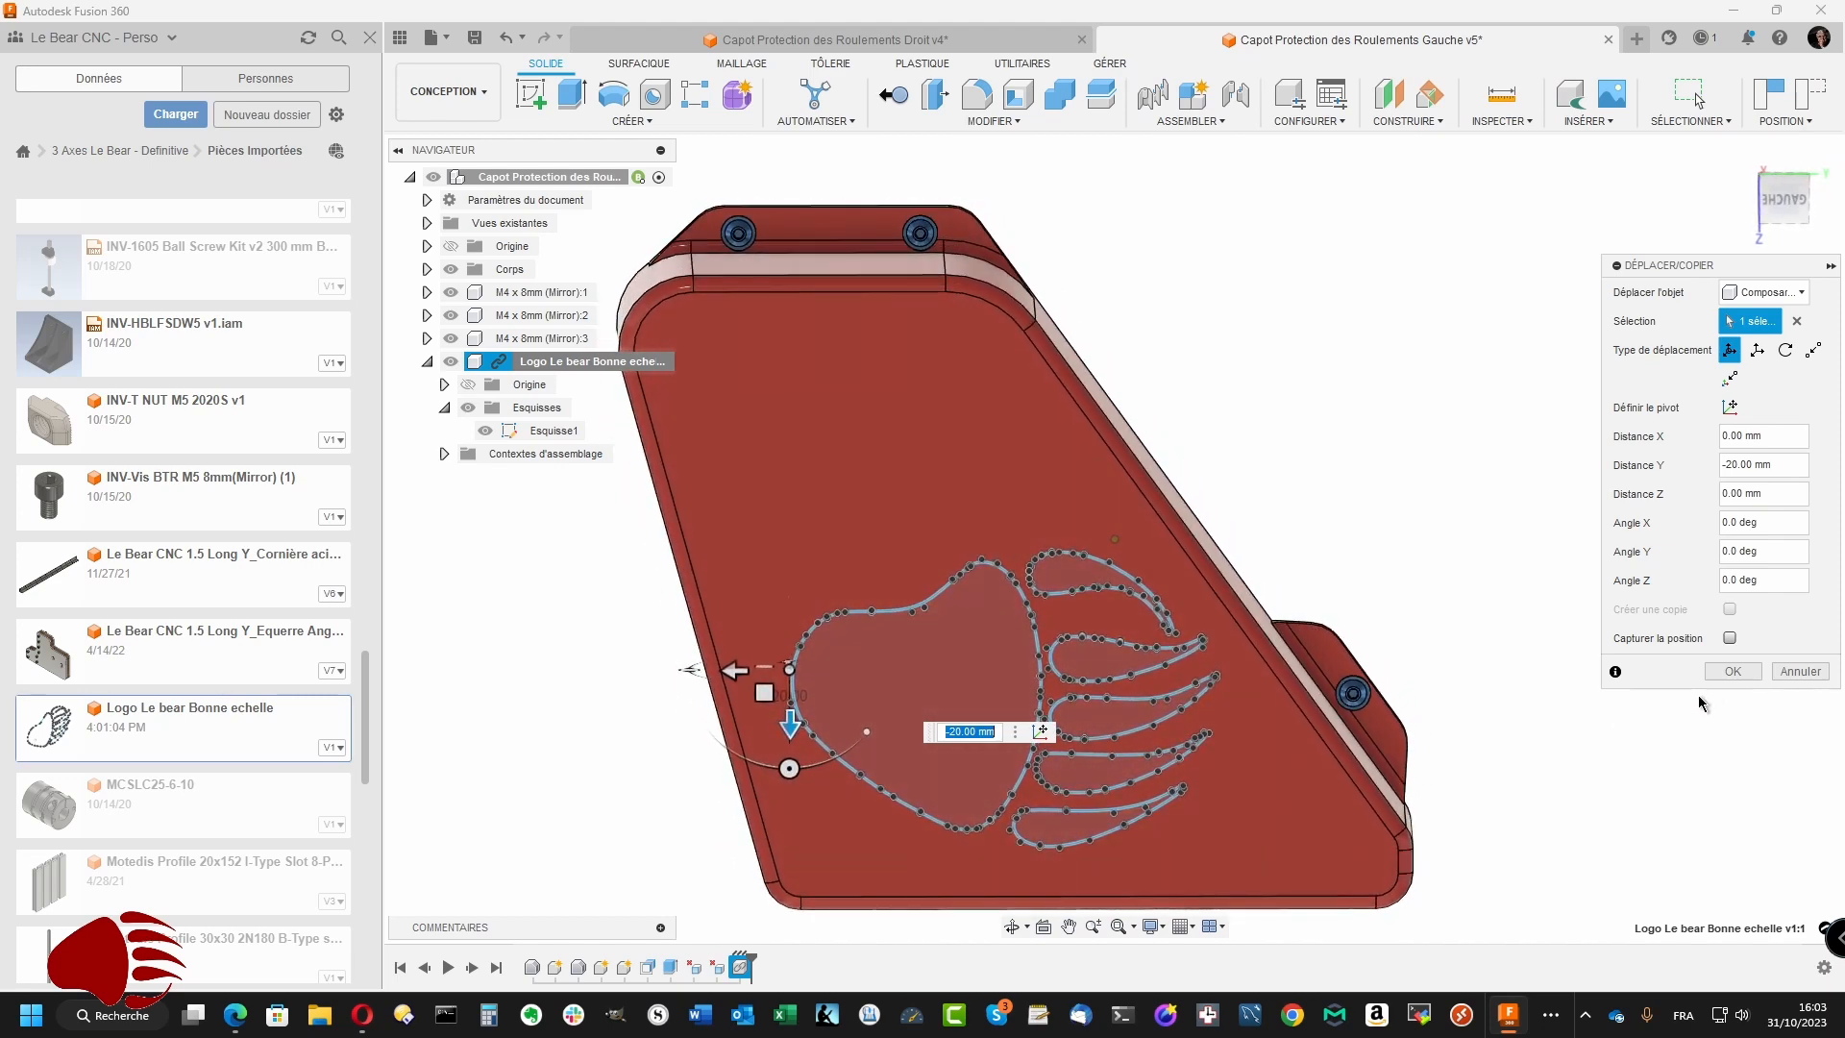
pyautogui.click(1734, 672)
# - Select the thin outline bands of the paw pad and the uppermost claw as profiles
pyautogui.scroll(6, 1732, 671)
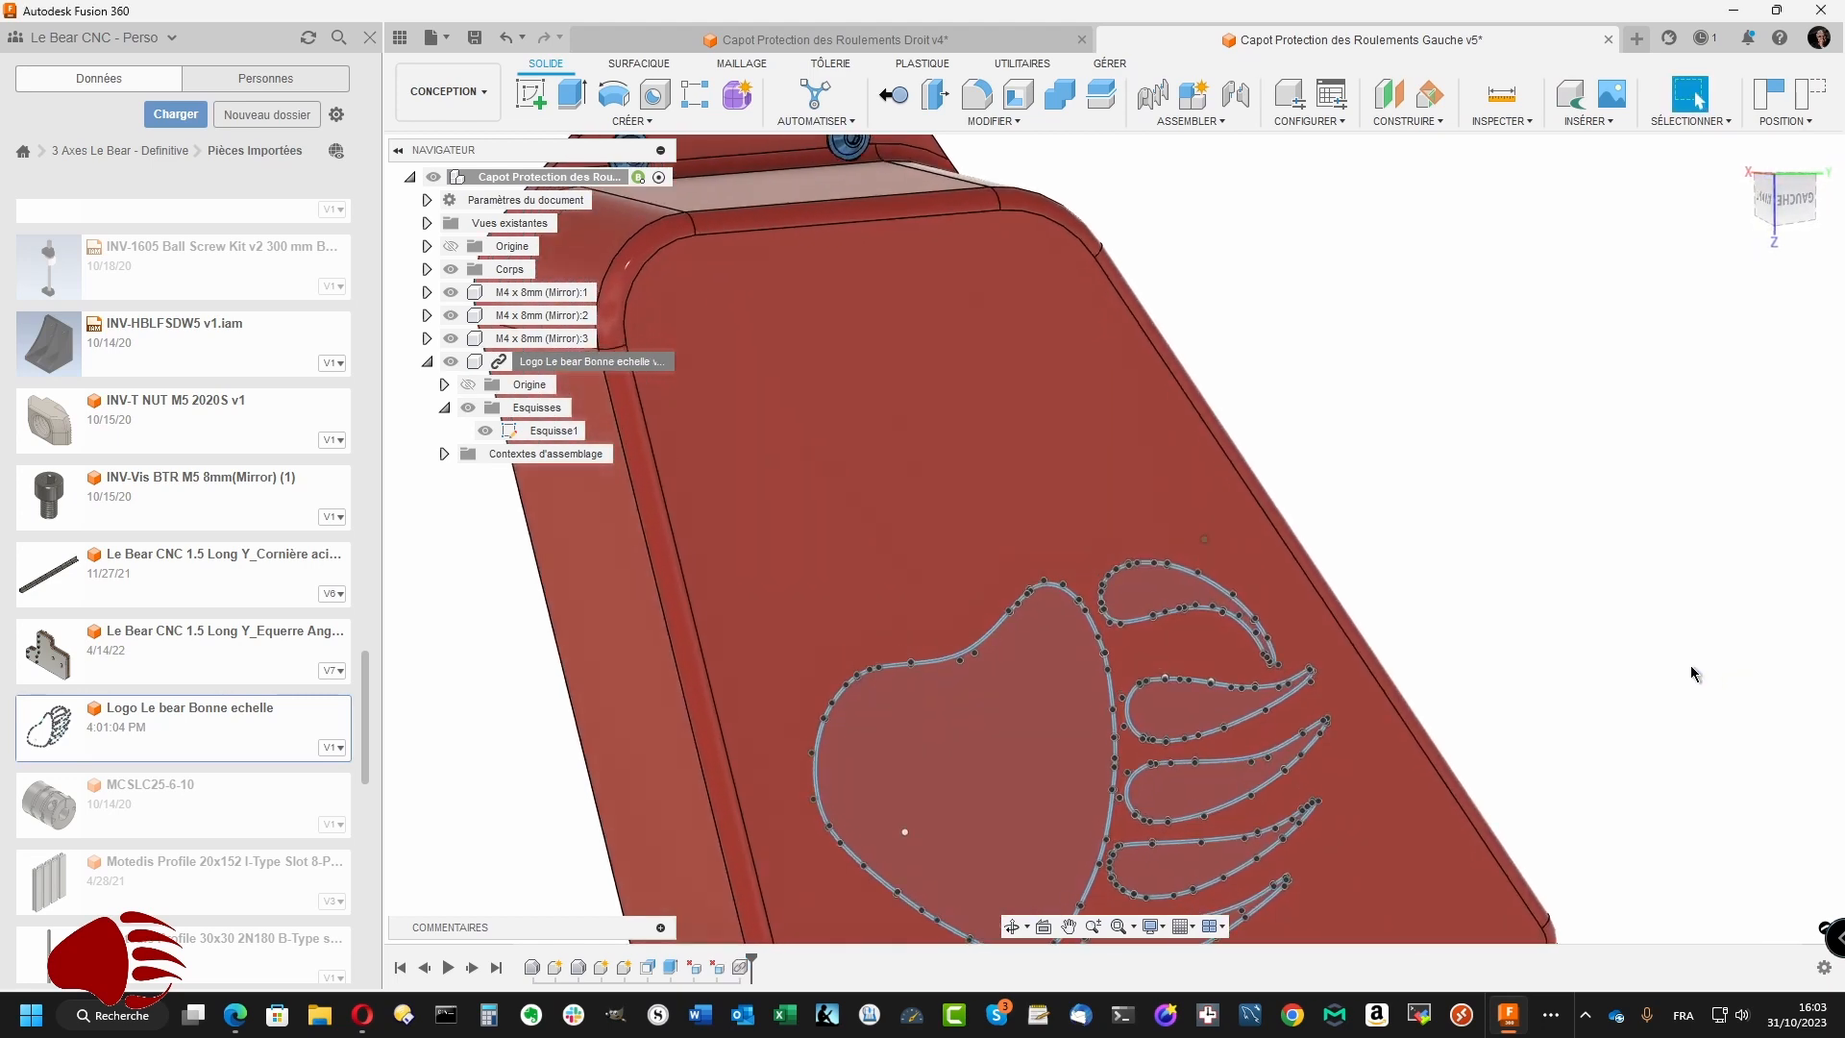
pyautogui.scroll(-3, 1426, 607)
pyautogui.scroll(8, 1098, 546)
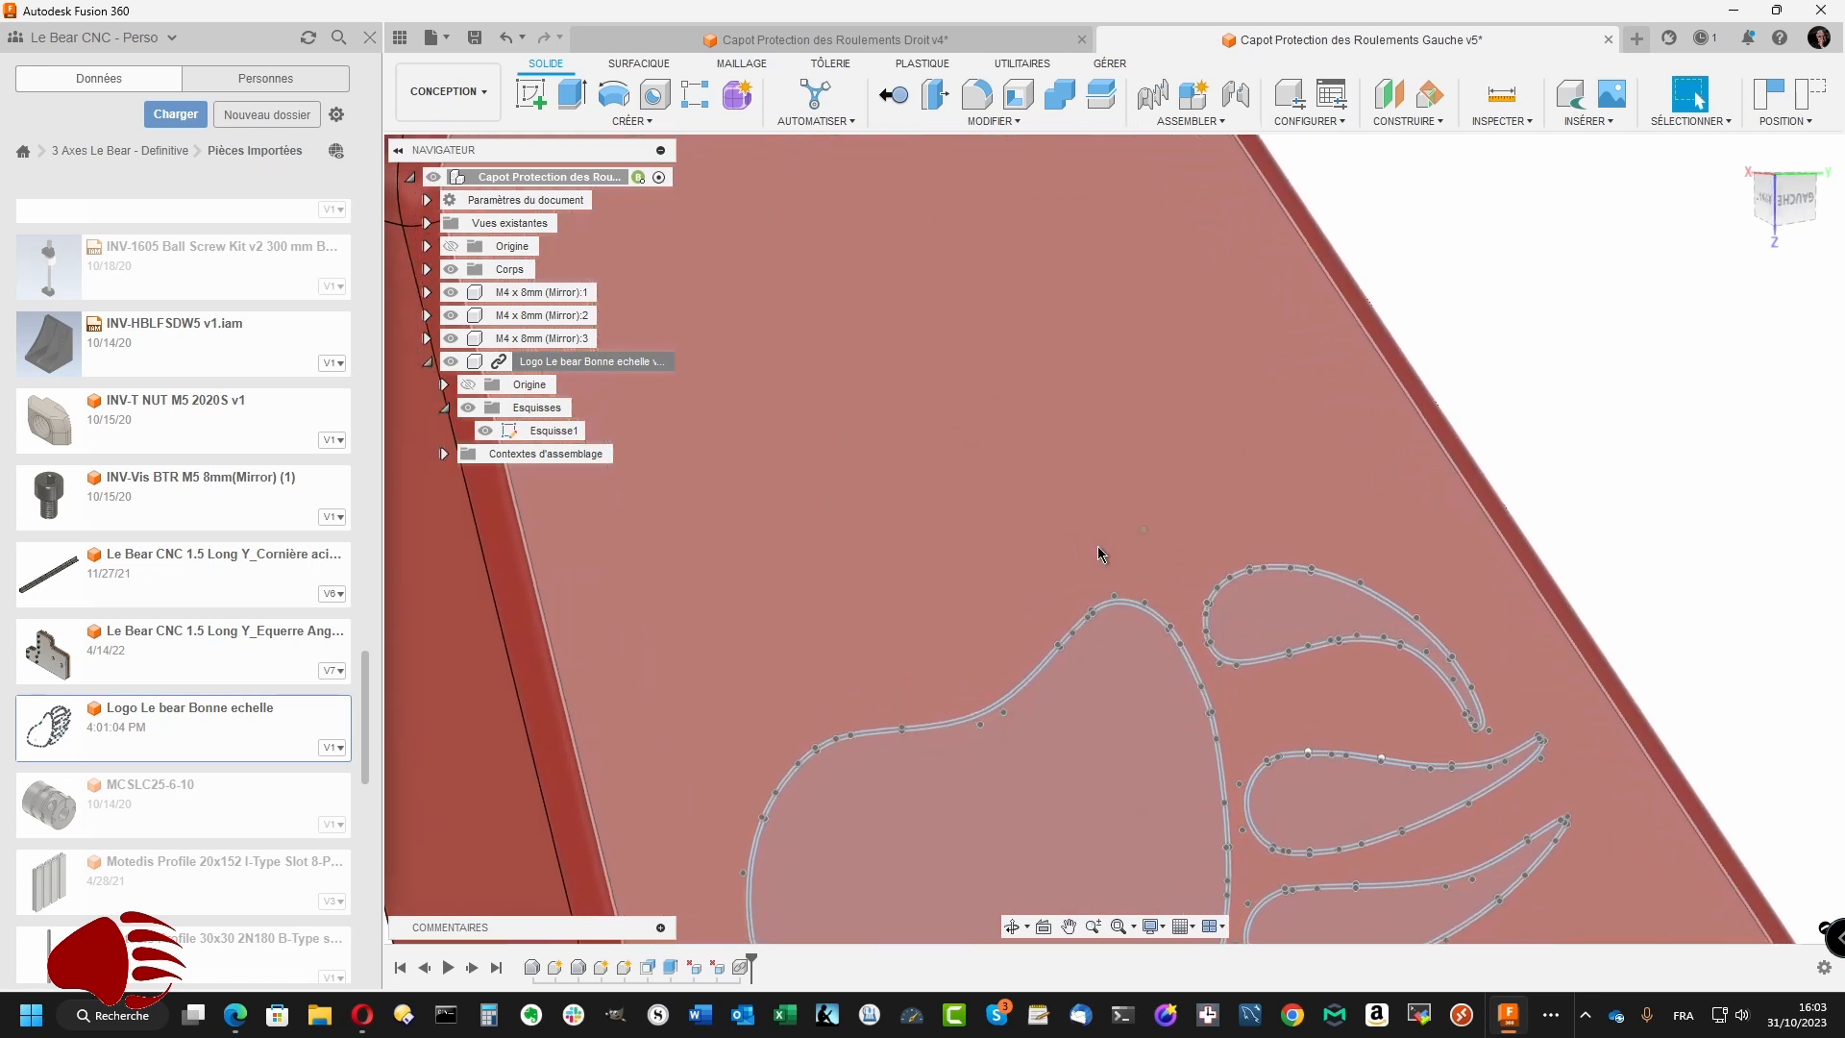
pyautogui.scroll(5, 1098, 546)
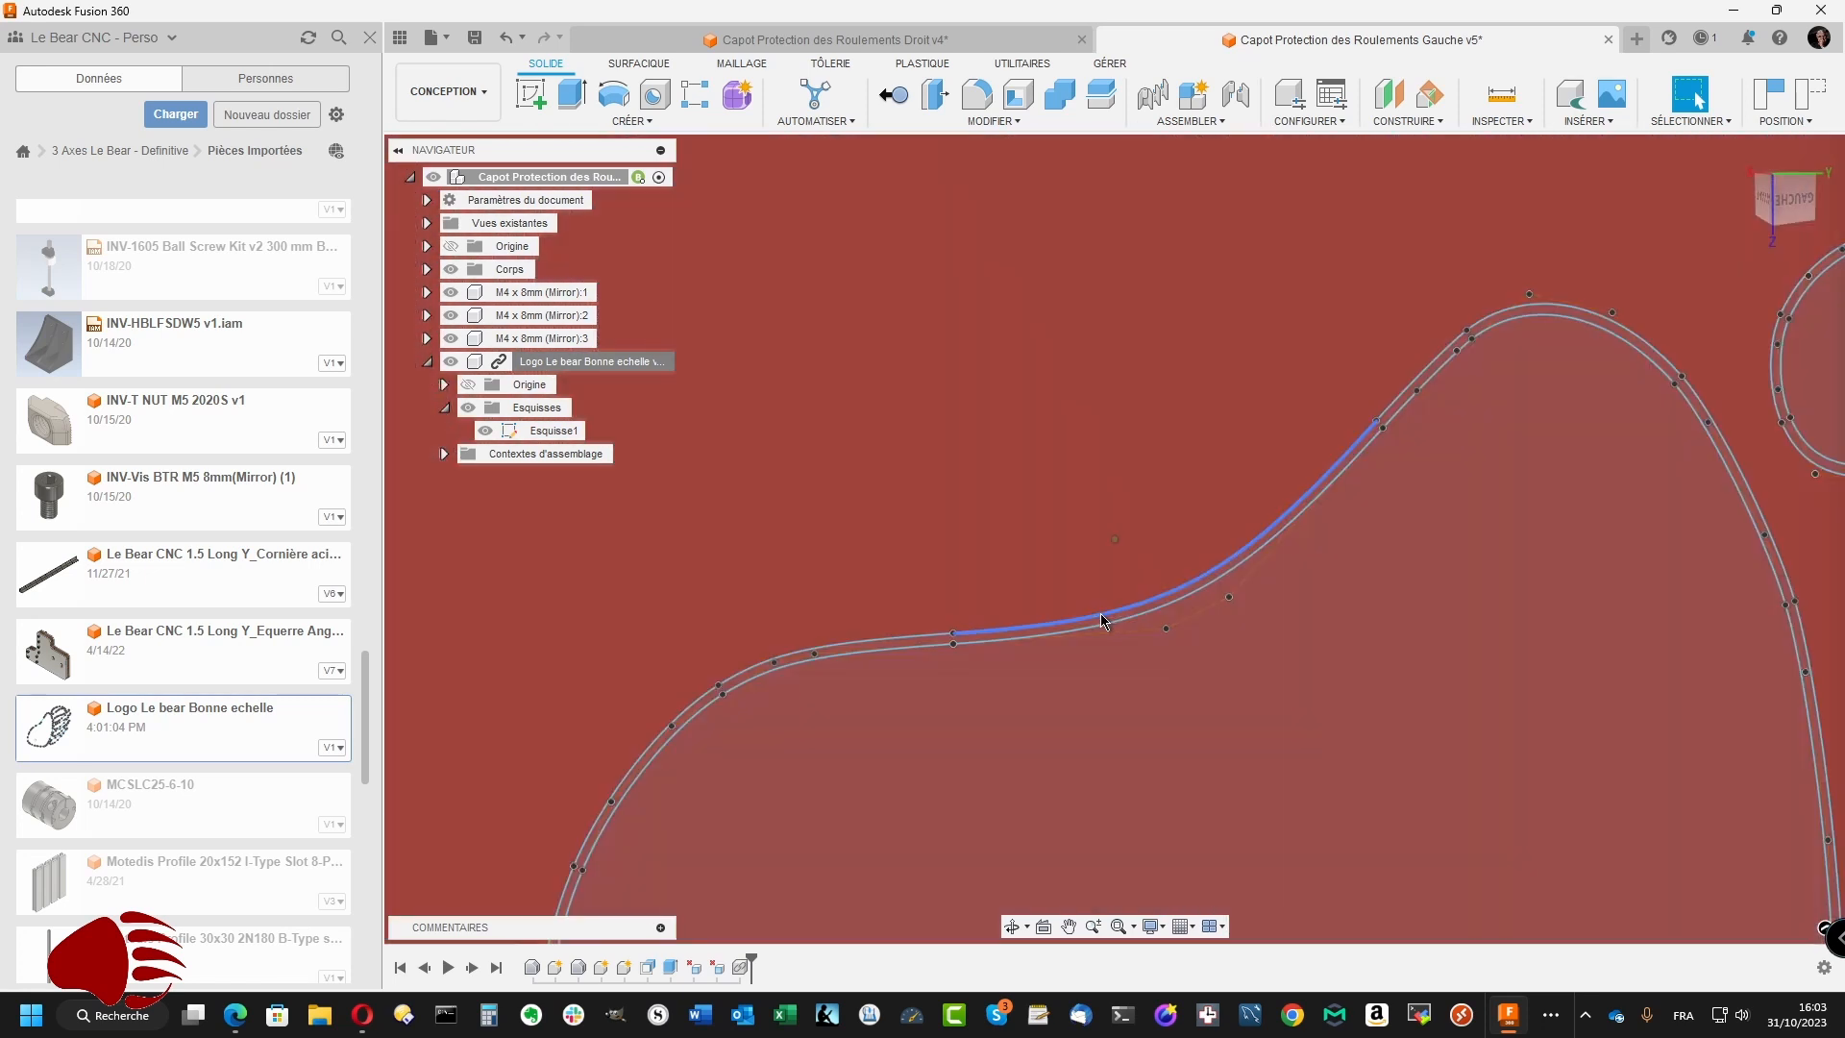
pyautogui.scroll(5, 1103, 622)
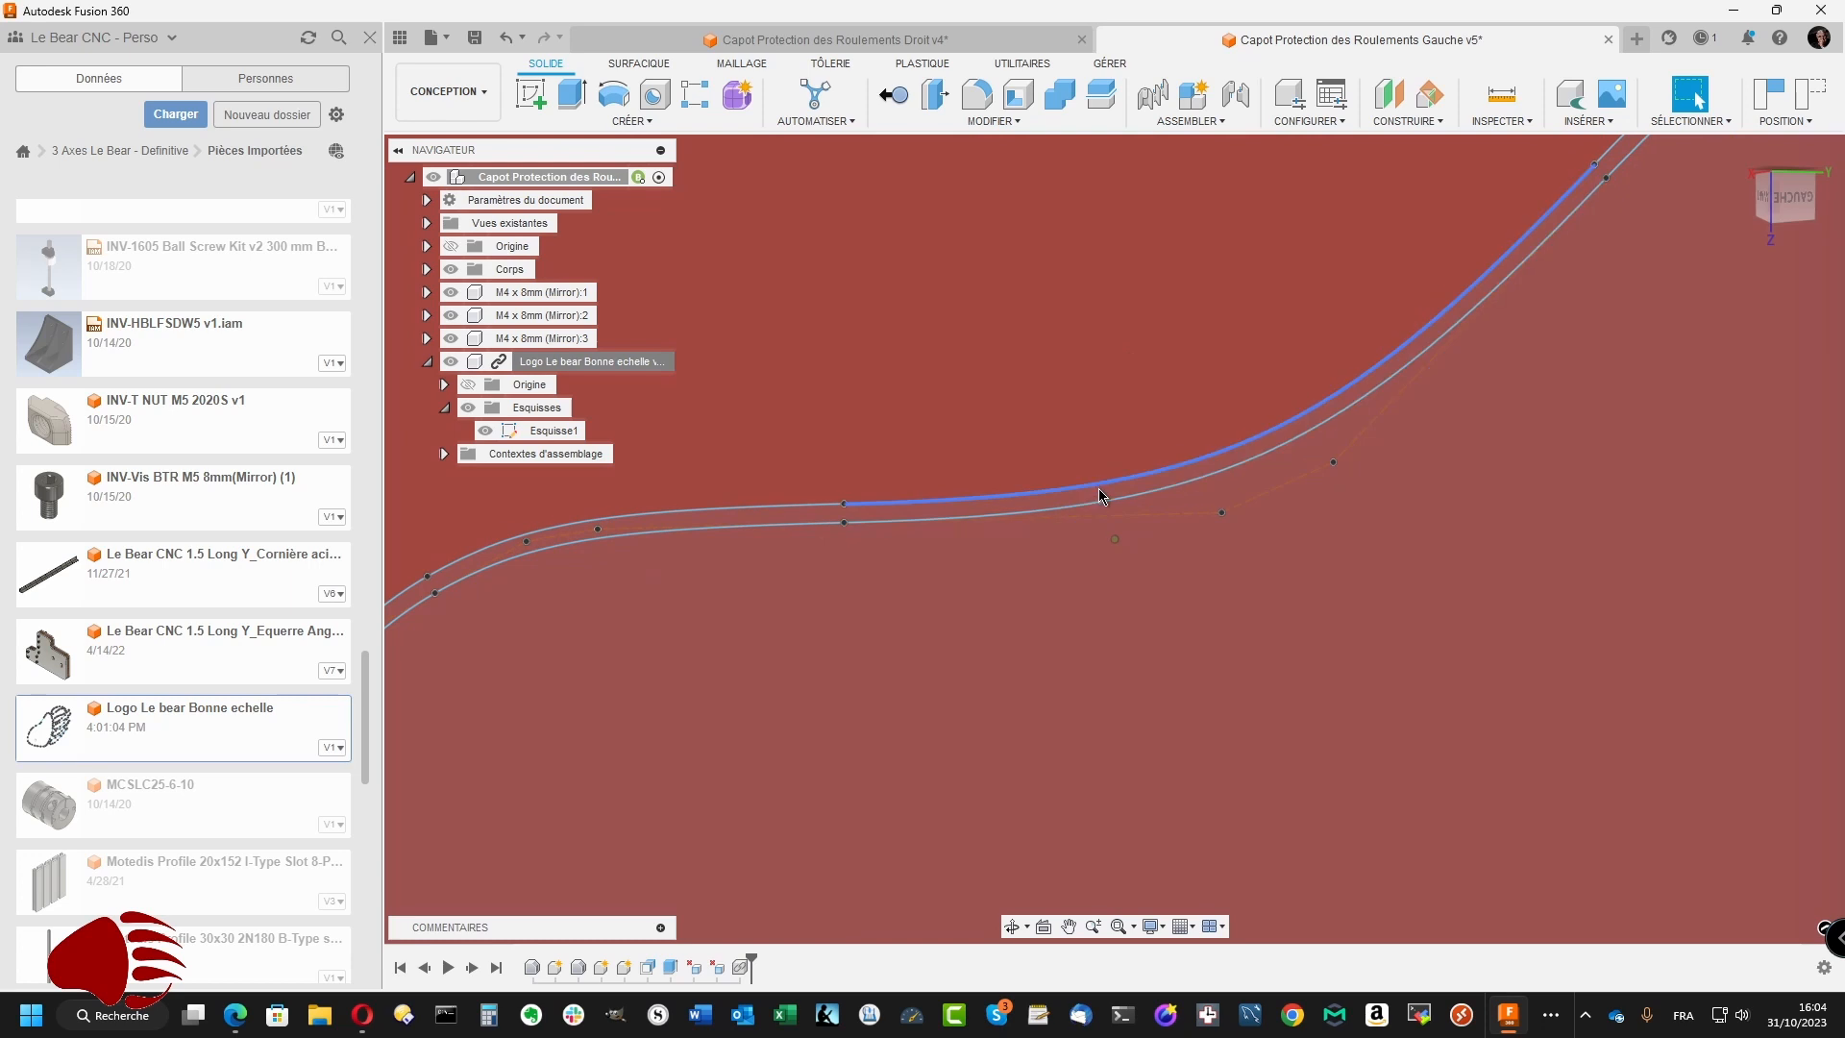
pyautogui.click(1098, 496)
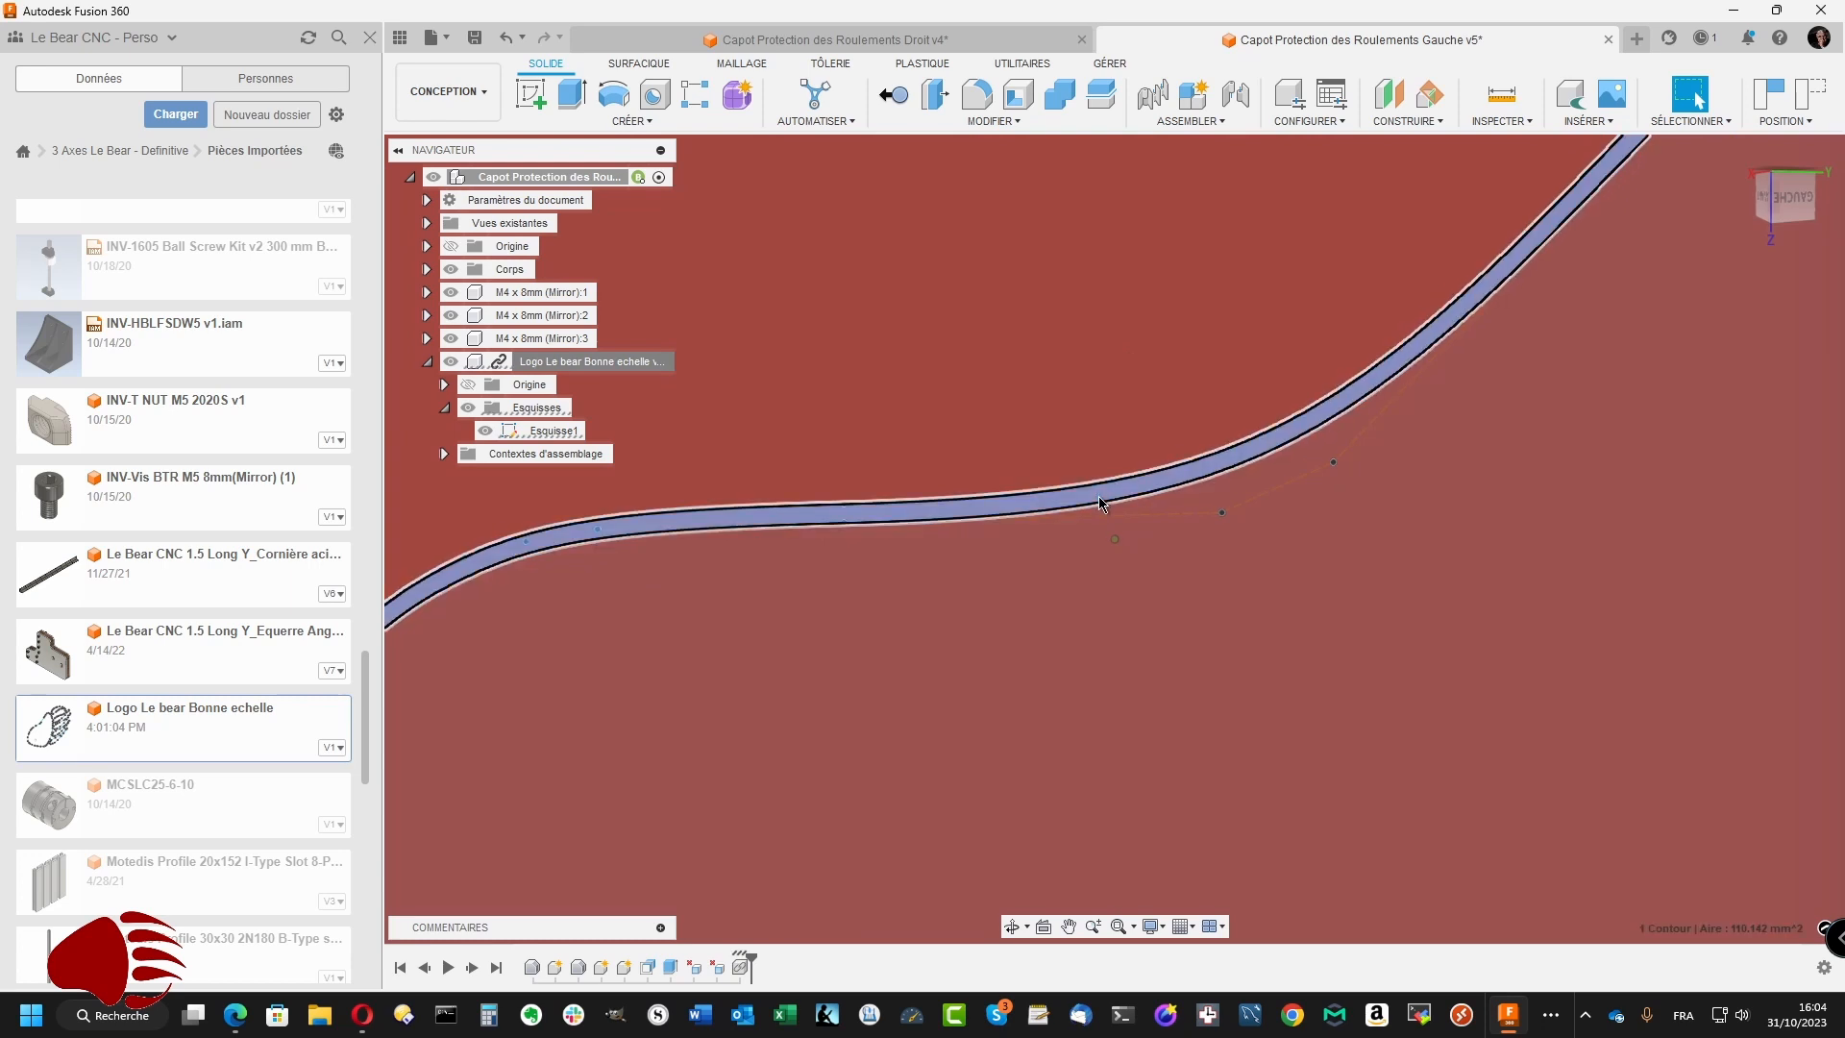
pyautogui.scroll(1, 1098, 495)
pyautogui.scroll(-5, 1098, 495)
pyautogui.scroll(1, 1099, 496)
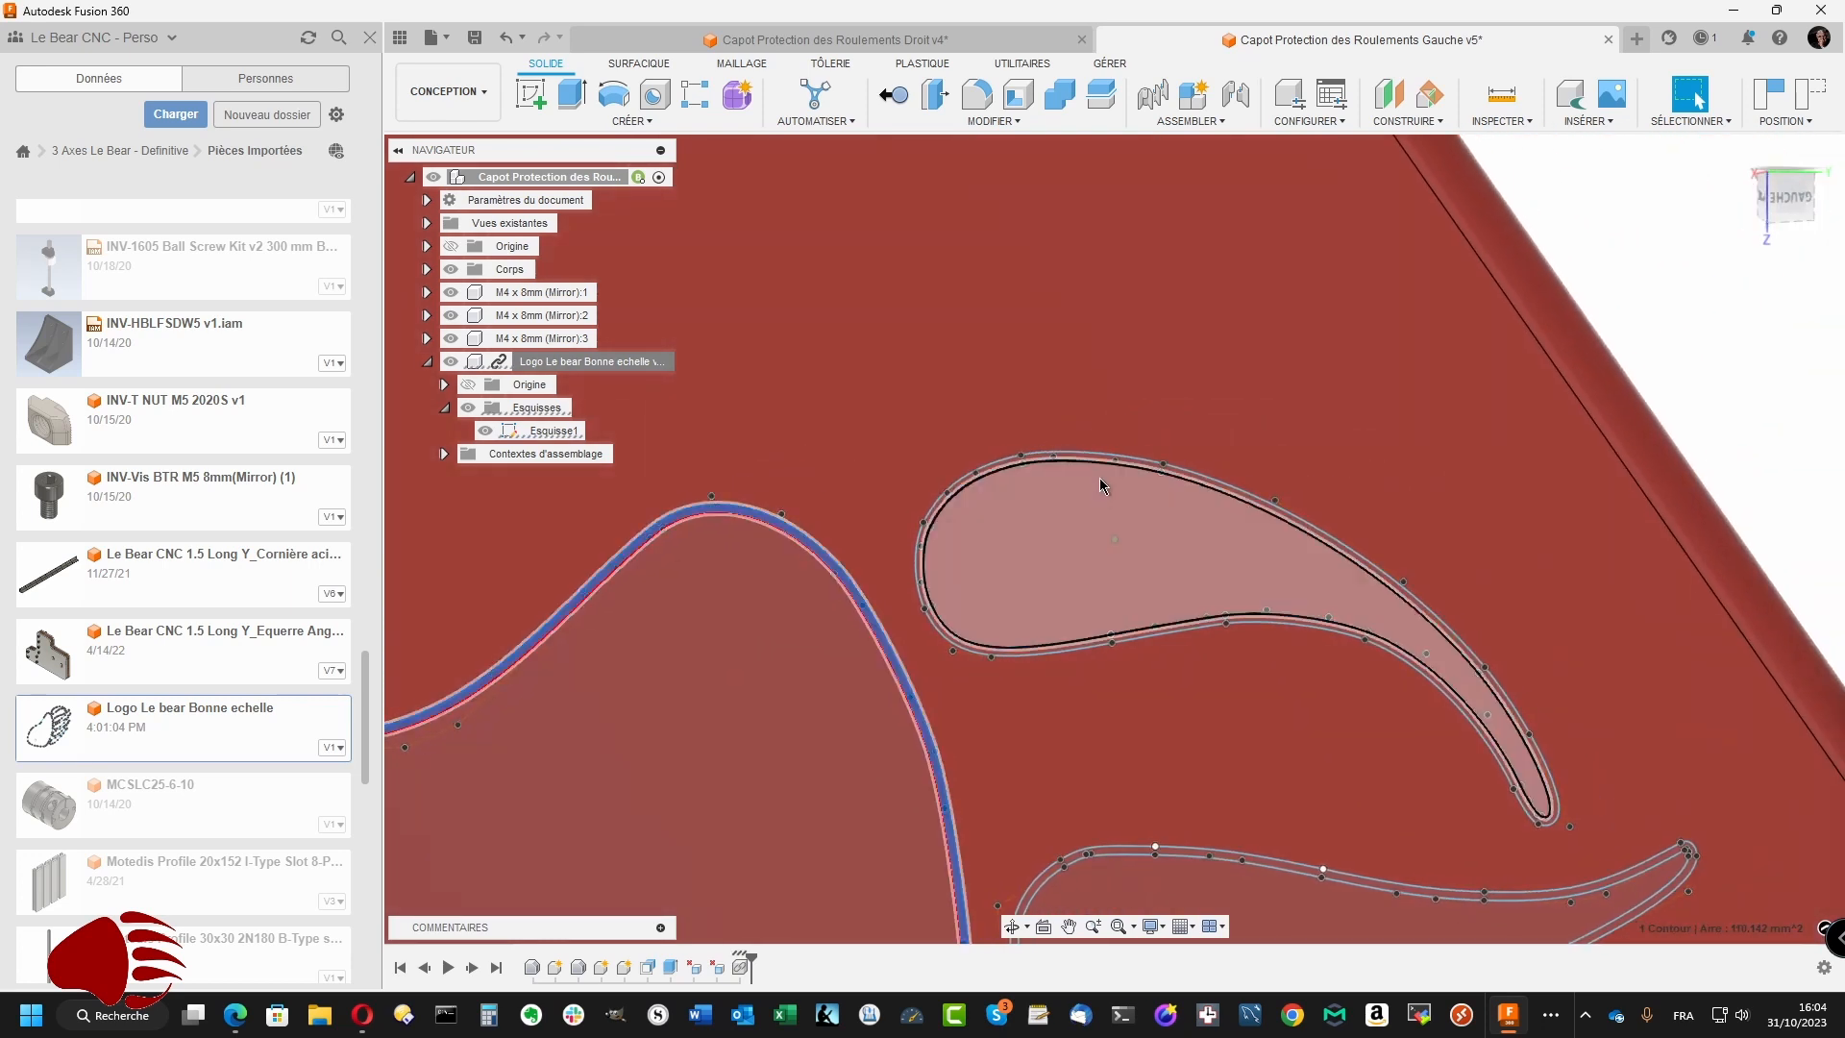
pyautogui.scroll(5, 1097, 542)
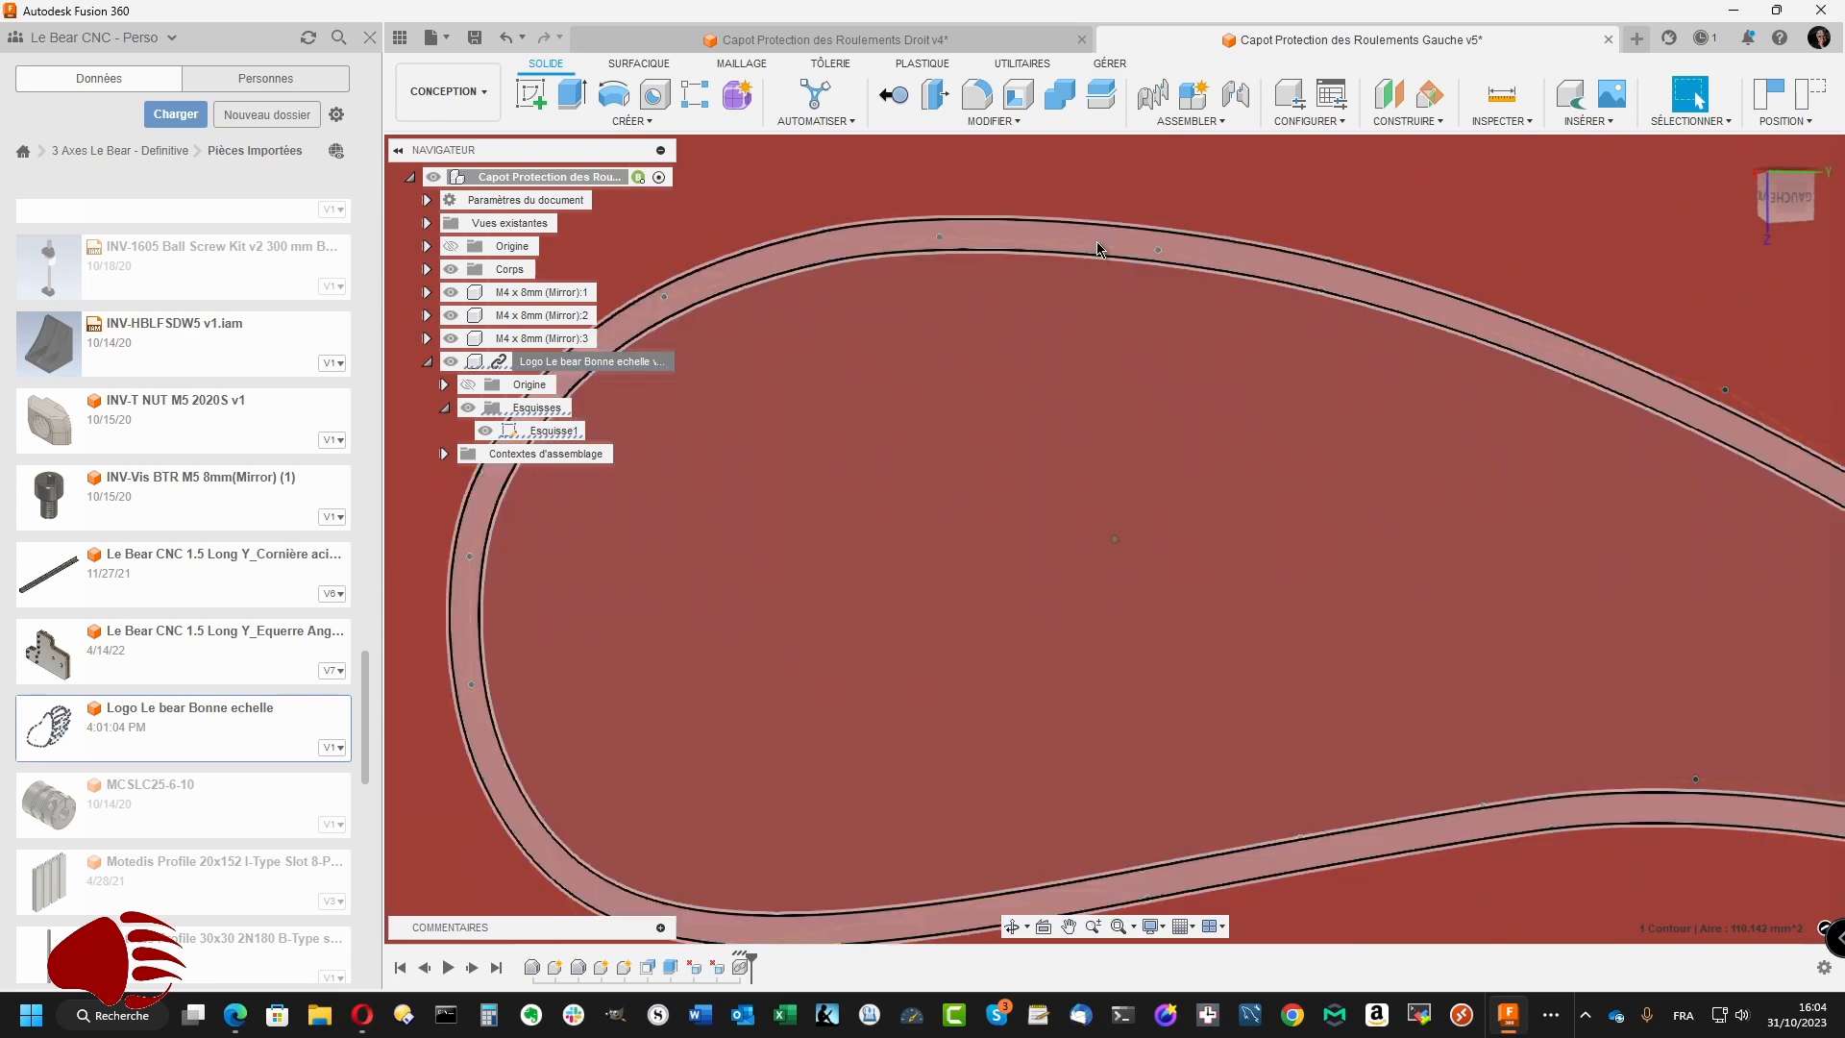
pyautogui.keyDown('ctrl'); pyautogui.click(1097, 248); pyautogui.keyUp('ctrl')
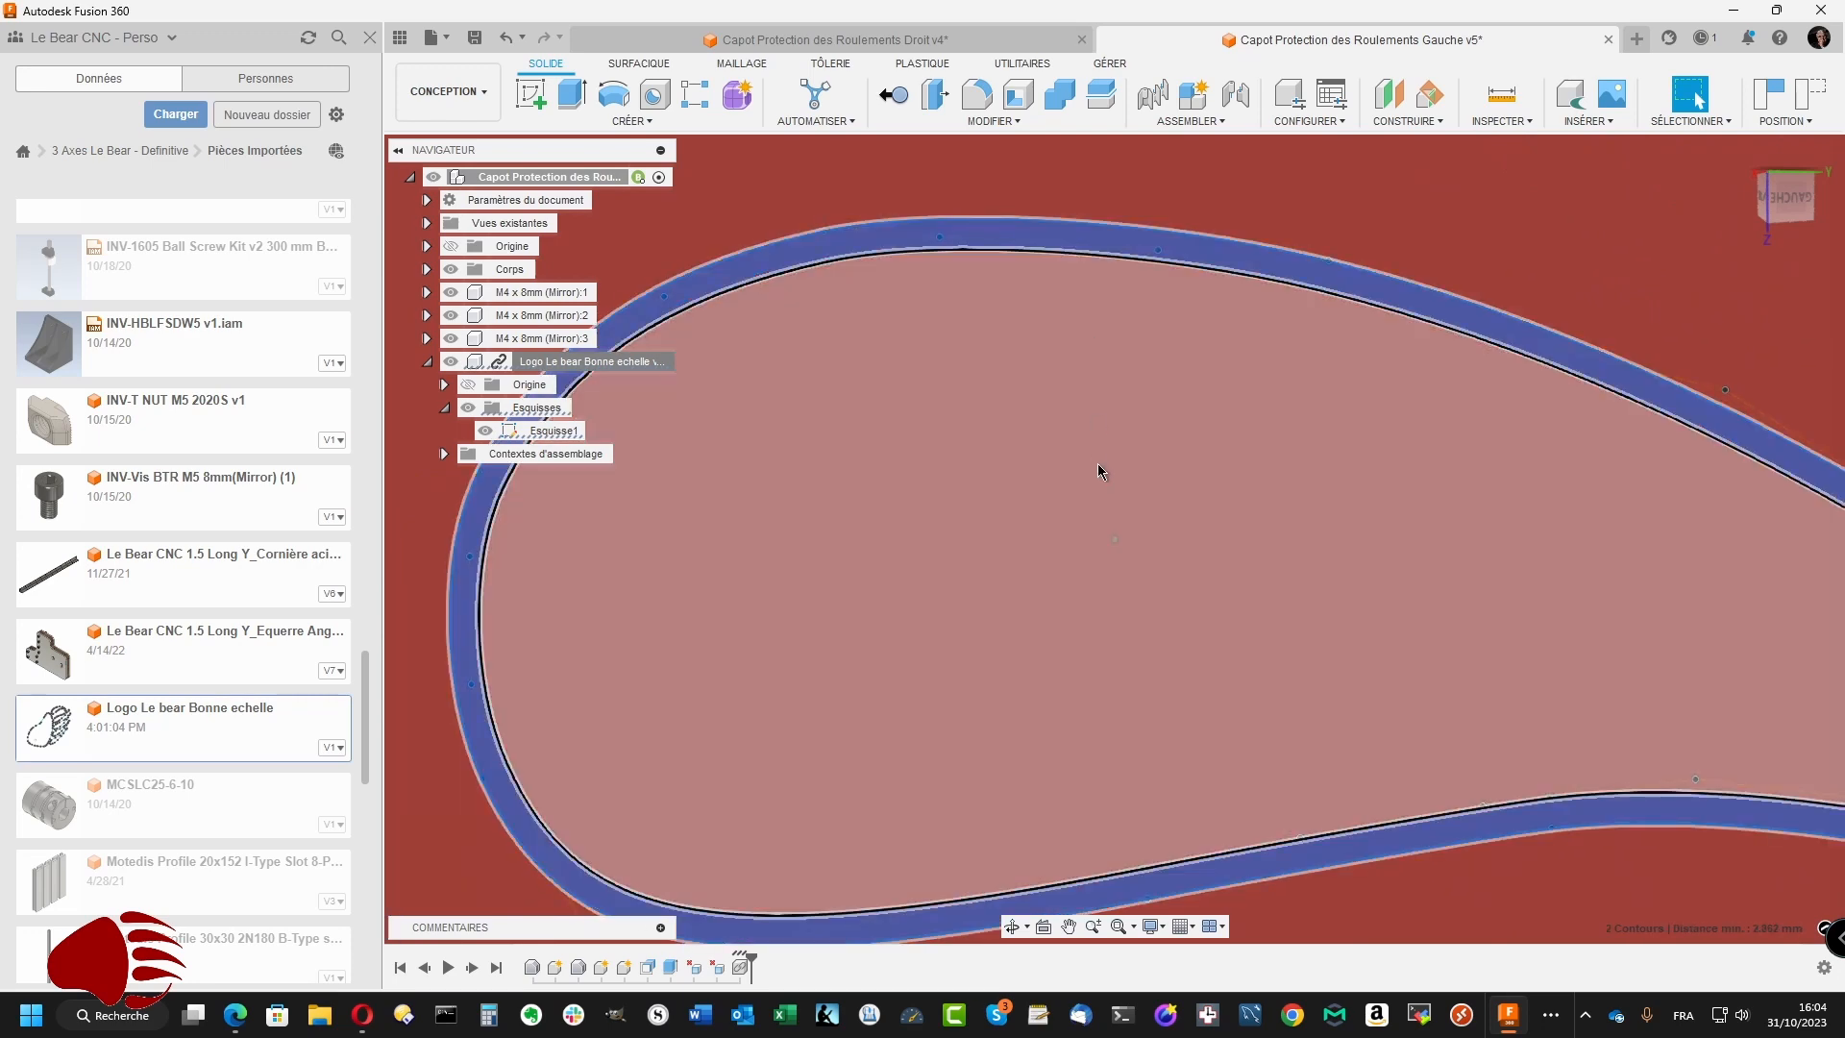
# - Add the thin outline bands of the remaining four claws to the profile selection
pyautogui.scroll(-4, 1087, 671)
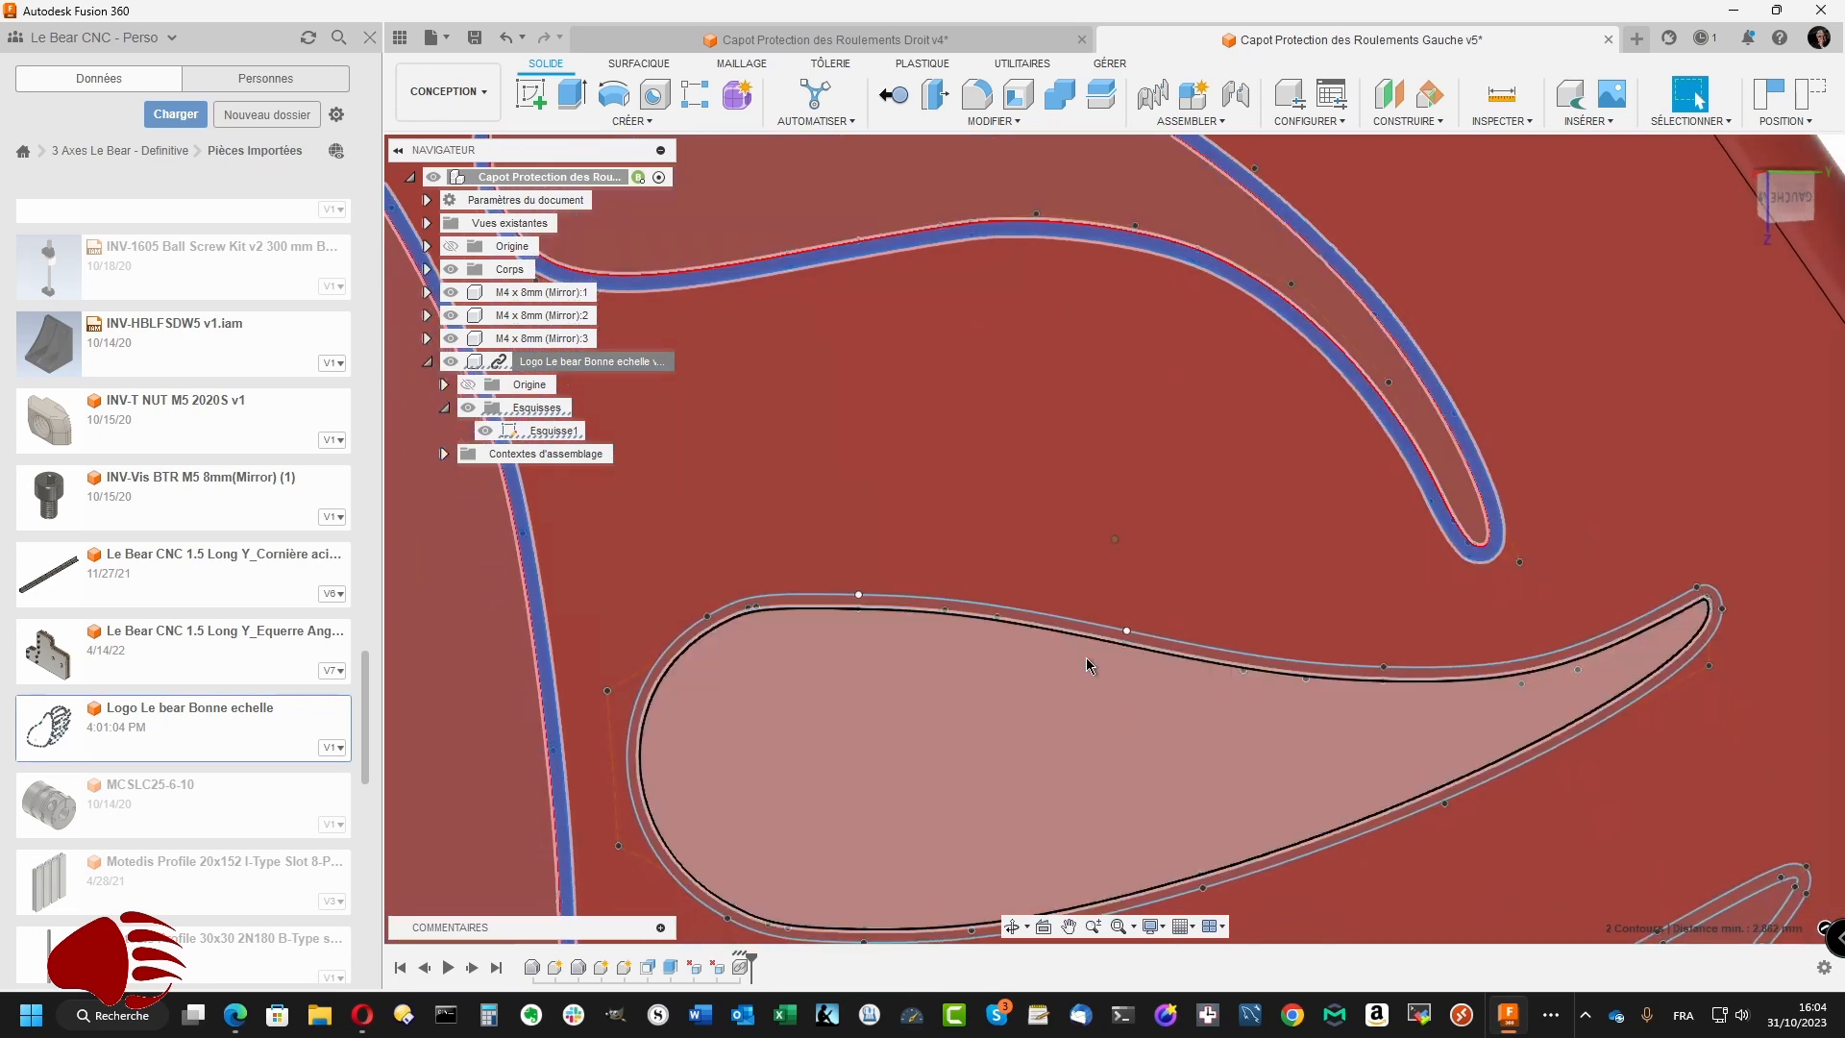
pyautogui.keyDown('ctrl'); pyautogui.click(1165, 646); pyautogui.keyUp('ctrl')
pyautogui.scroll(-3, 1166, 647)
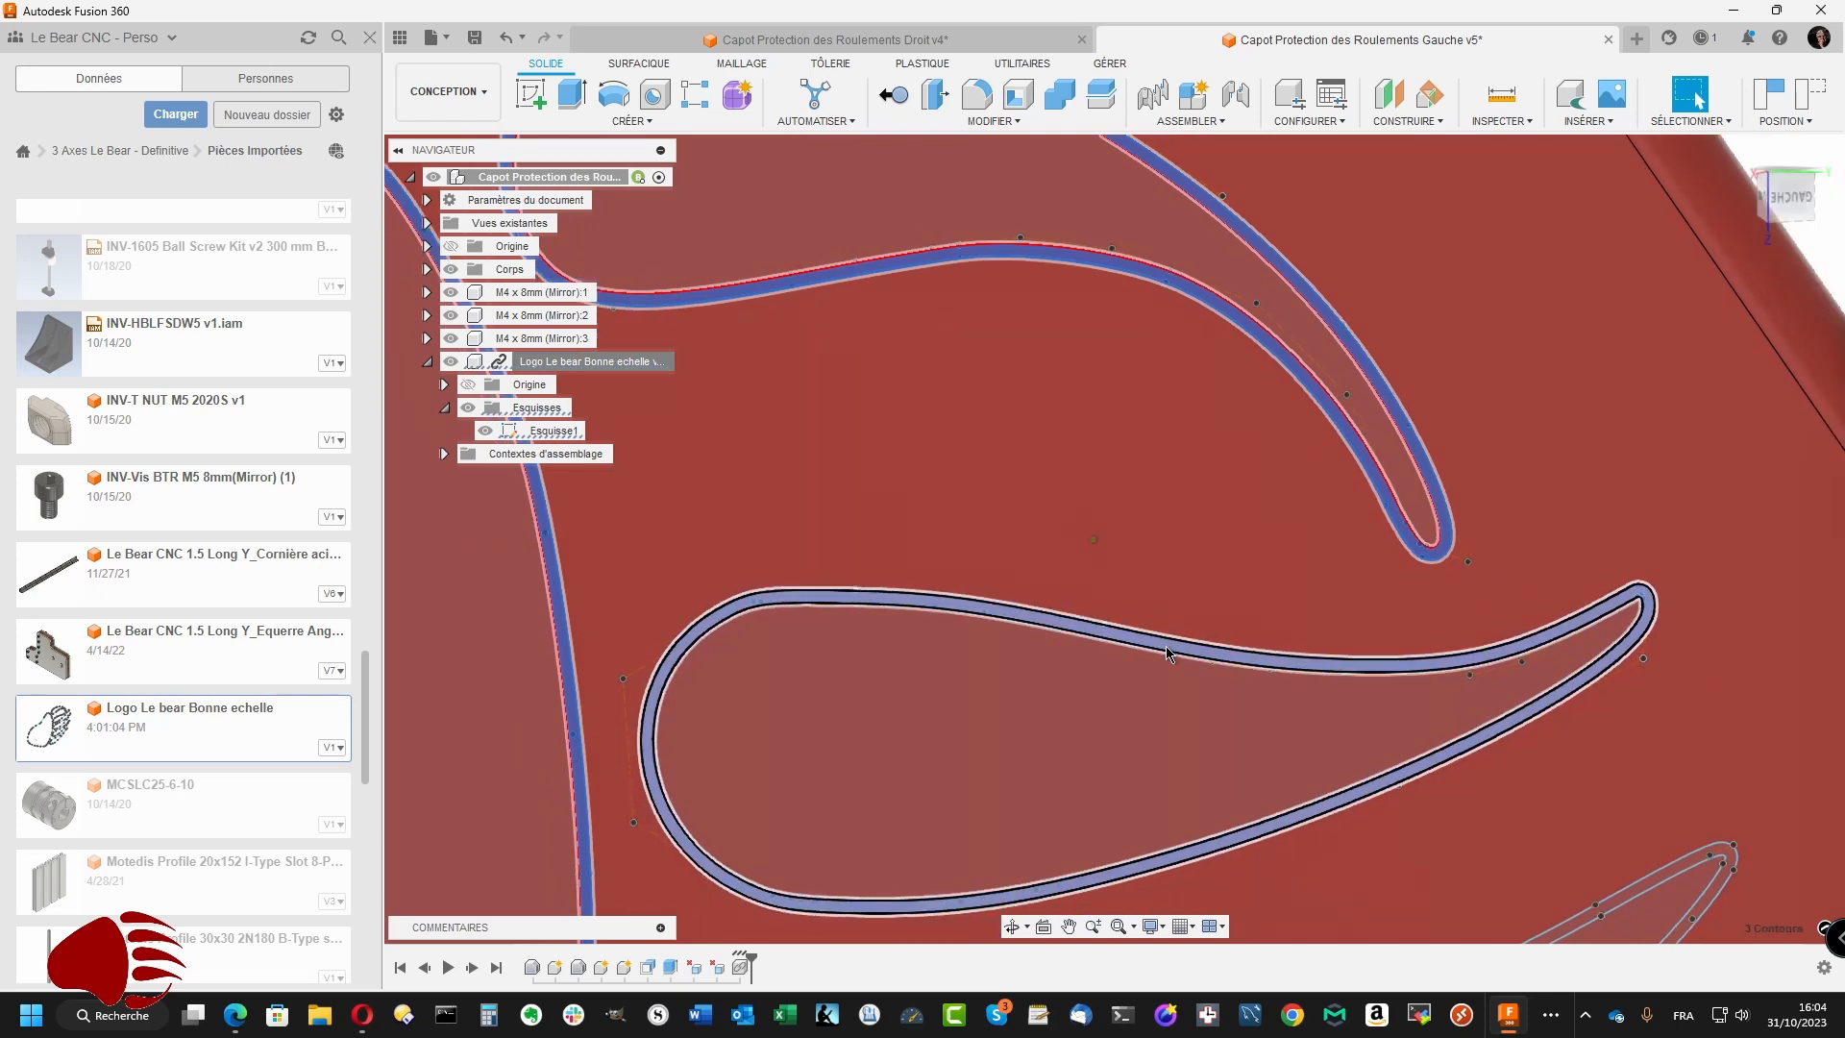
pyautogui.scroll(5, 1074, 550)
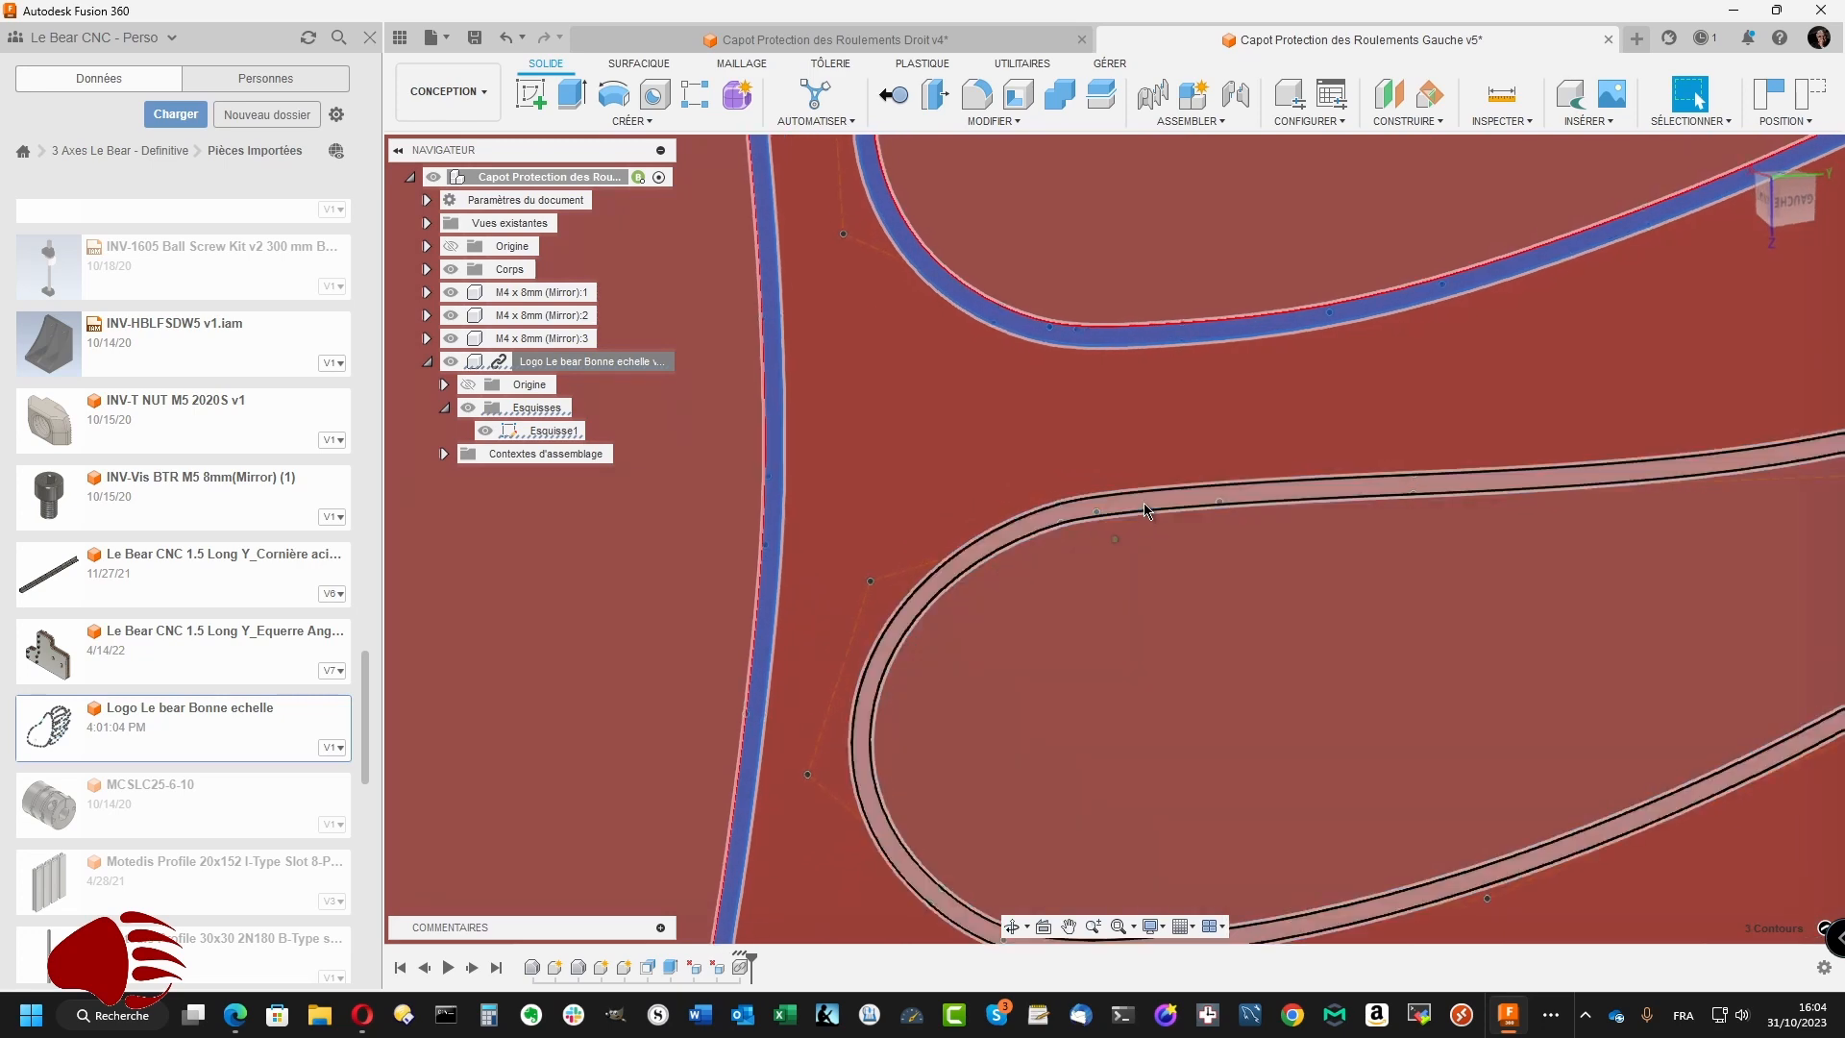
pyautogui.keyDown('ctrl'); pyautogui.click(1143, 504); pyautogui.keyUp('ctrl')
pyautogui.scroll(-3, 1103, 637)
pyautogui.scroll(-2, 1090, 715)
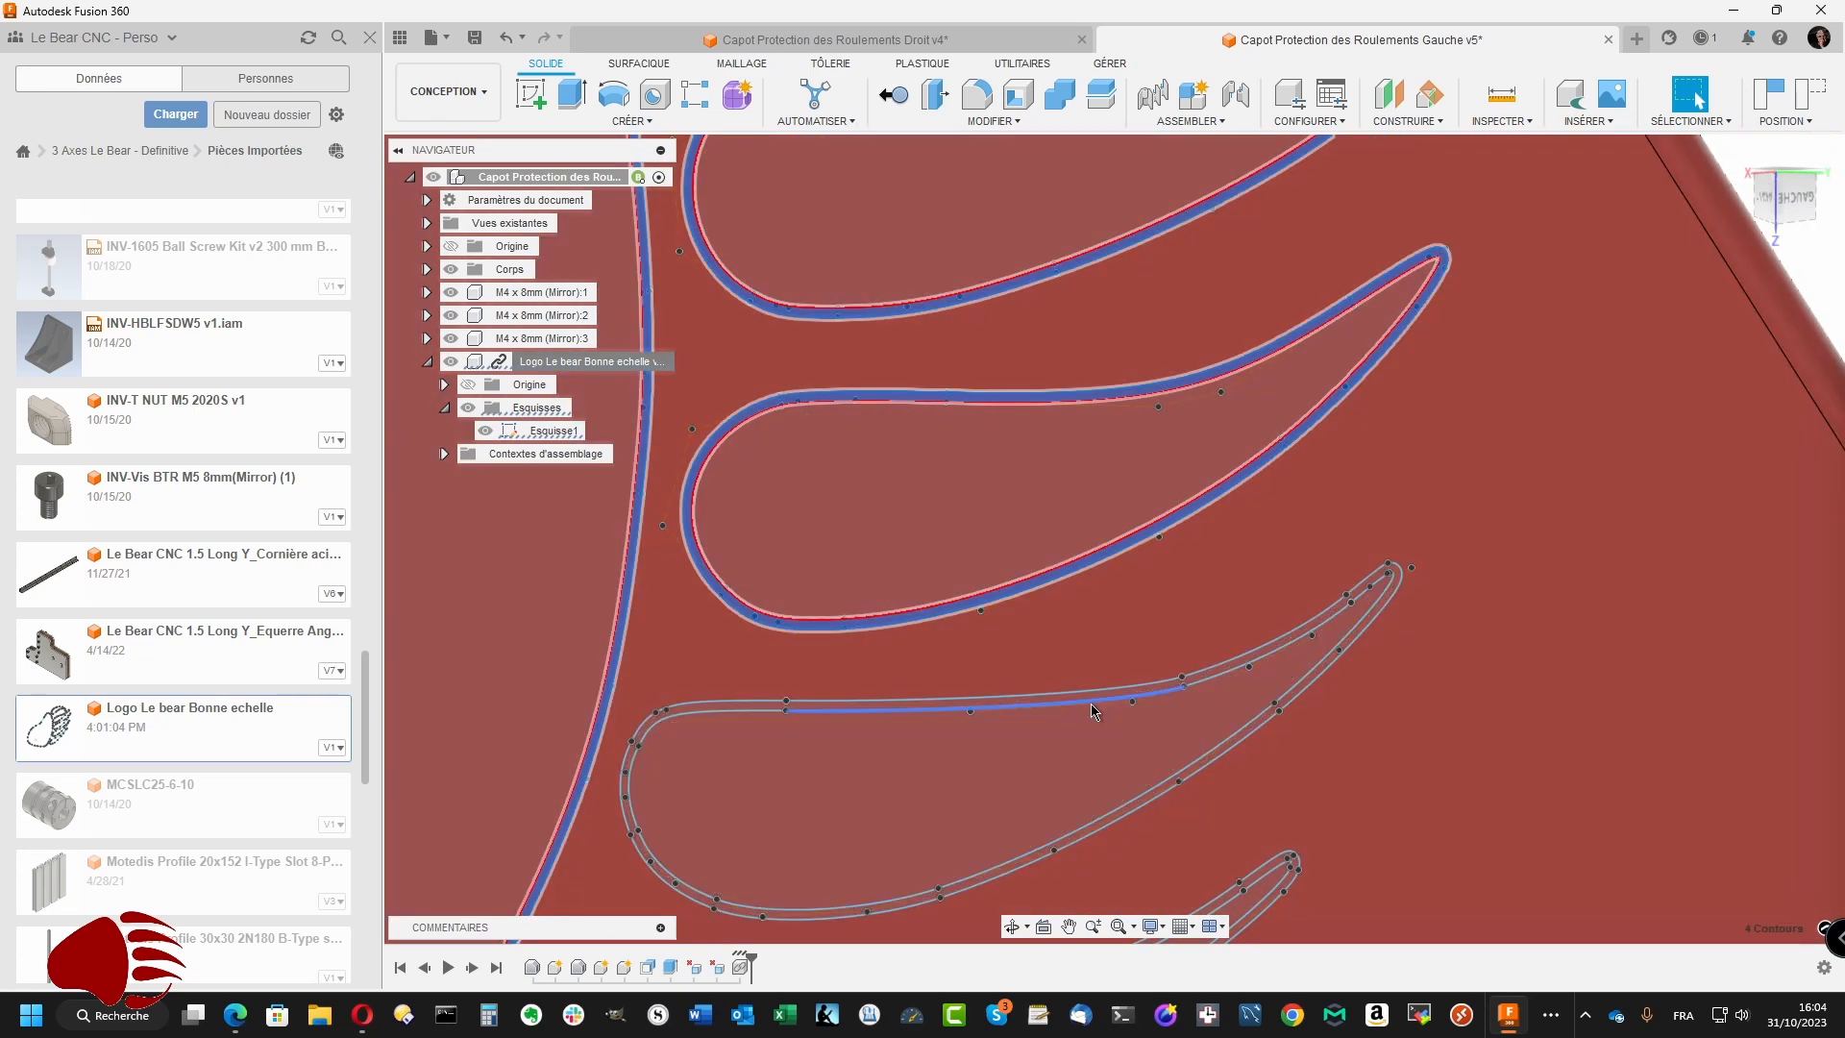
pyautogui.scroll(5, 816, 711)
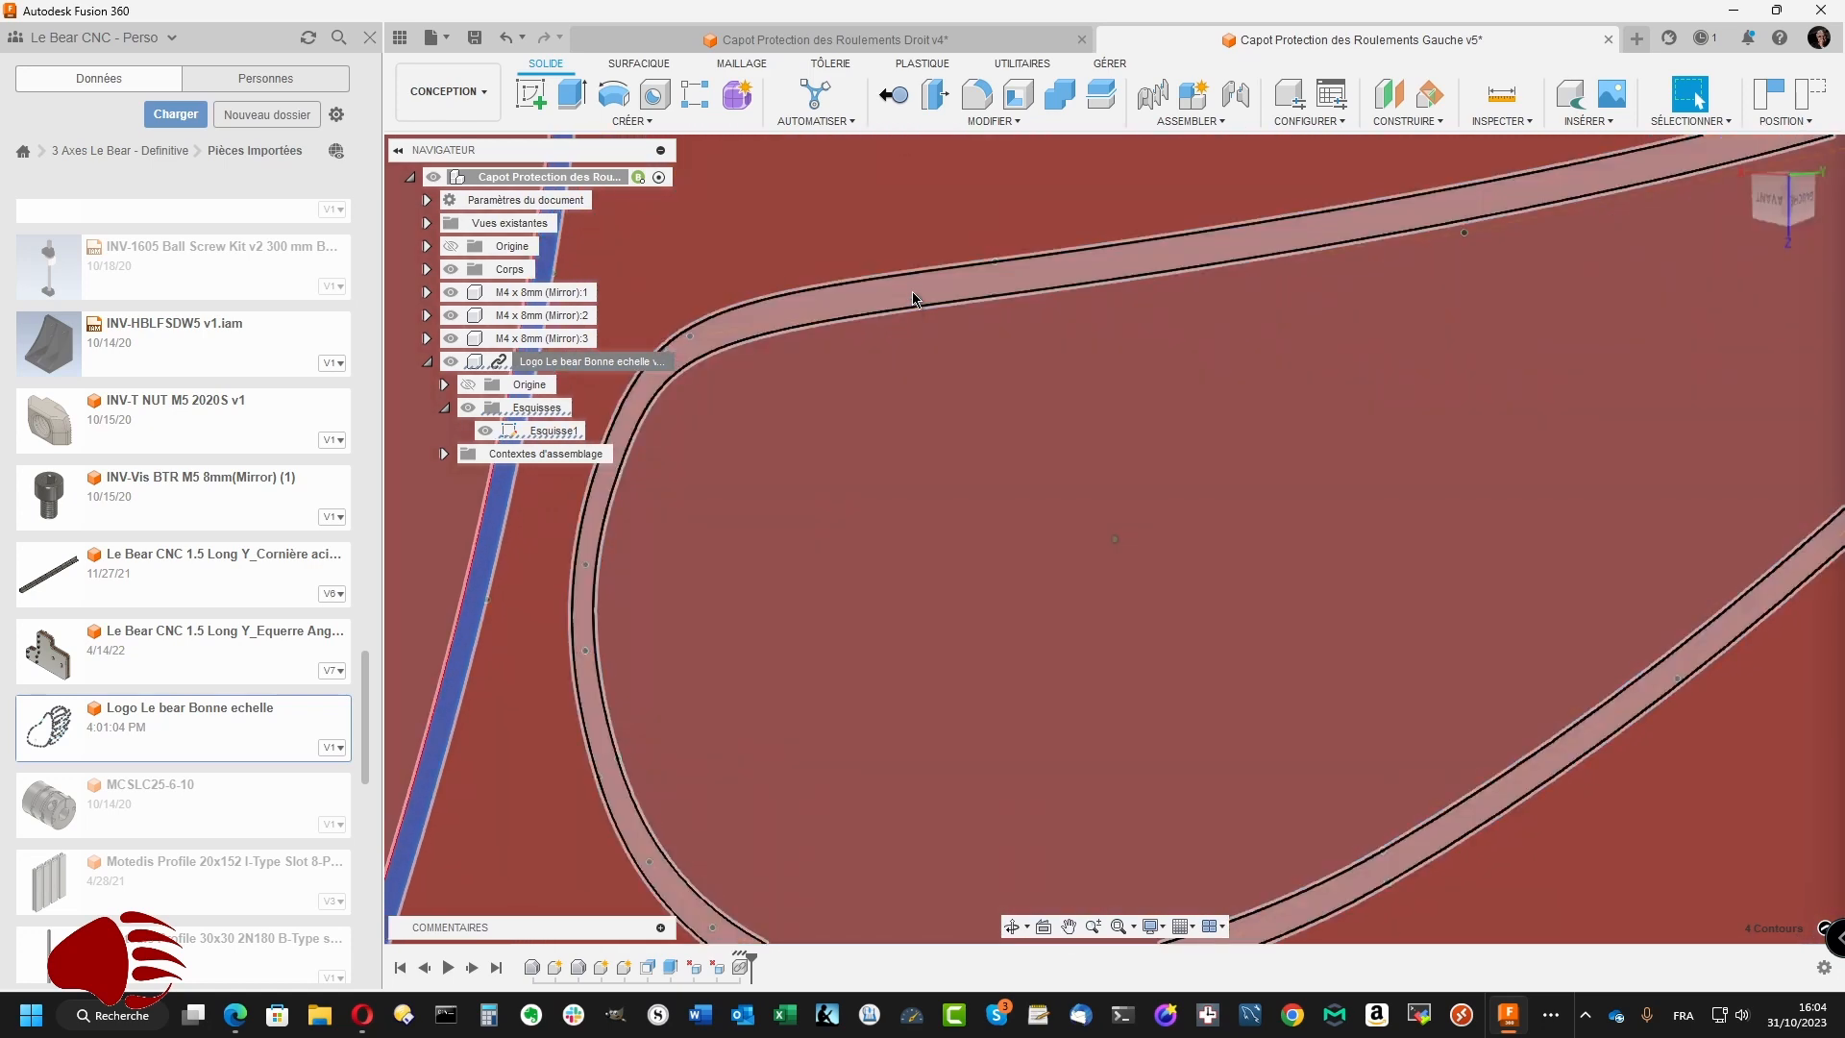
pyautogui.keyDown('ctrl'); pyautogui.click(913, 292); pyautogui.keyUp('ctrl')
pyautogui.scroll(-3, 936, 586)
pyautogui.scroll(4, 948, 692)
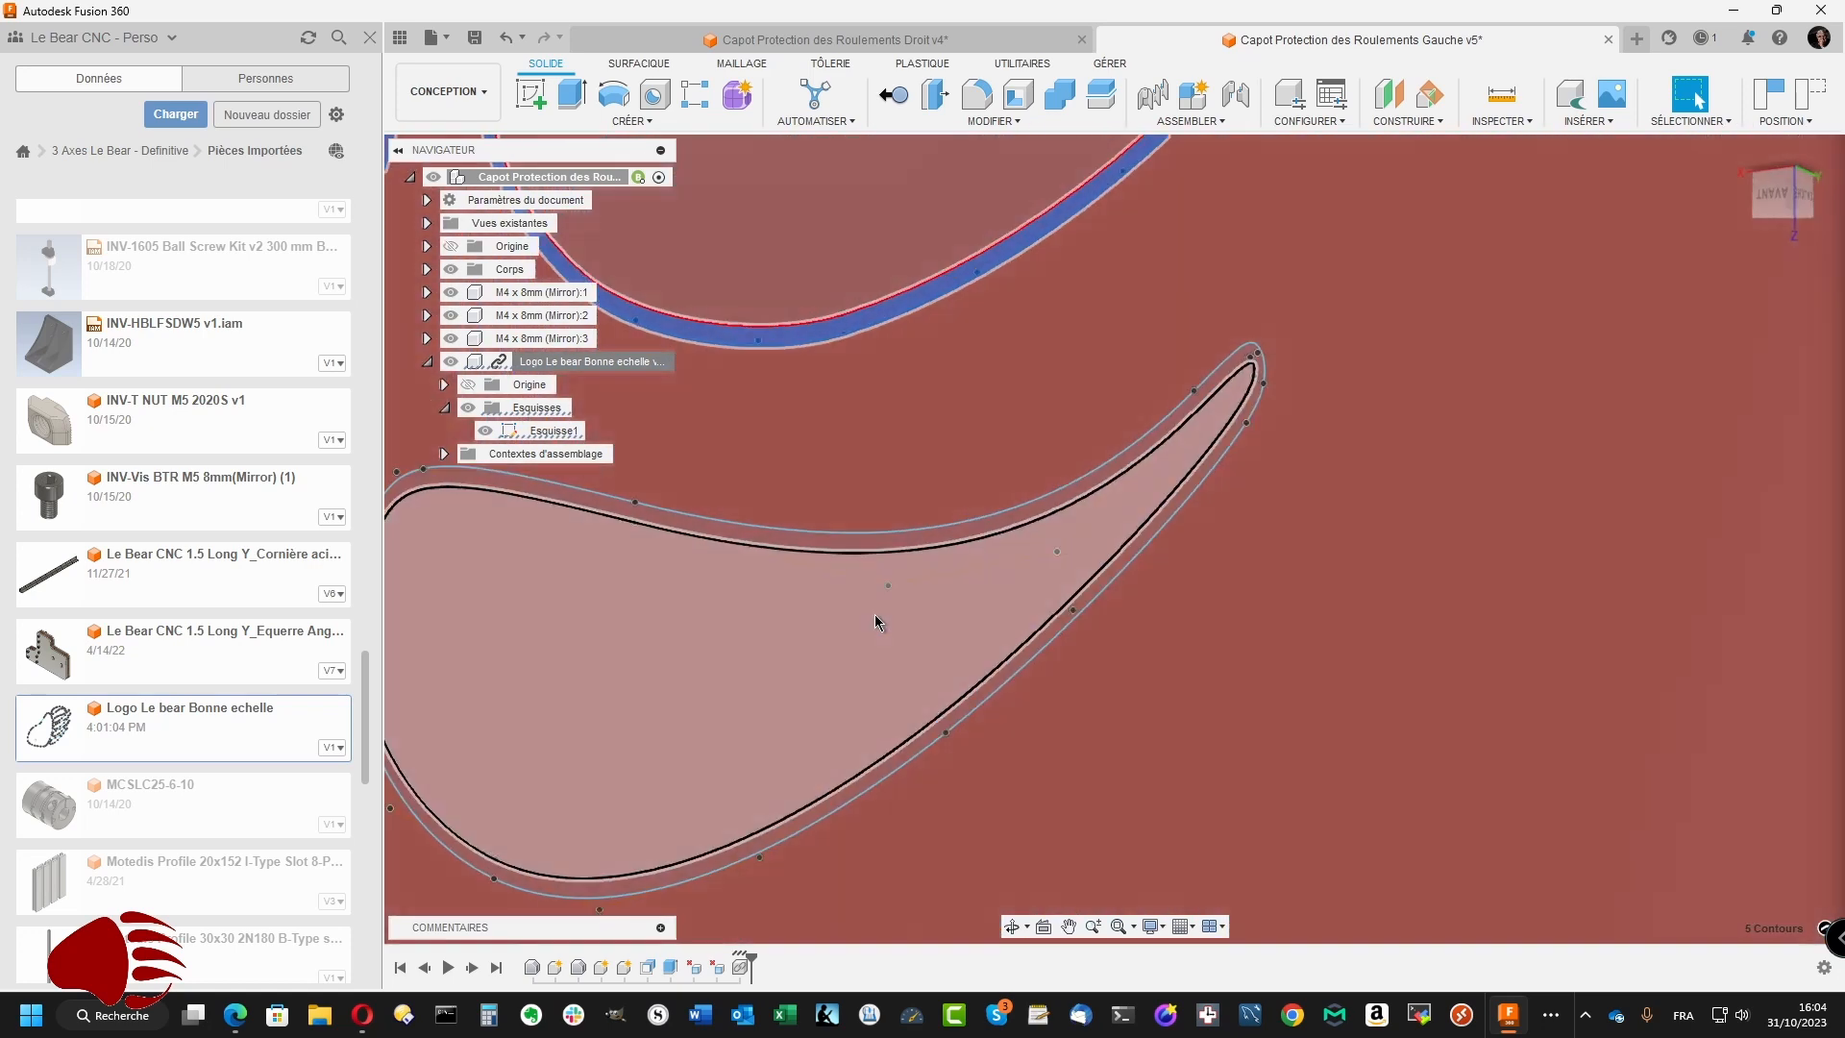
pyautogui.keyDown('ctrl'); pyautogui.click(903, 546); pyautogui.keyUp('ctrl')
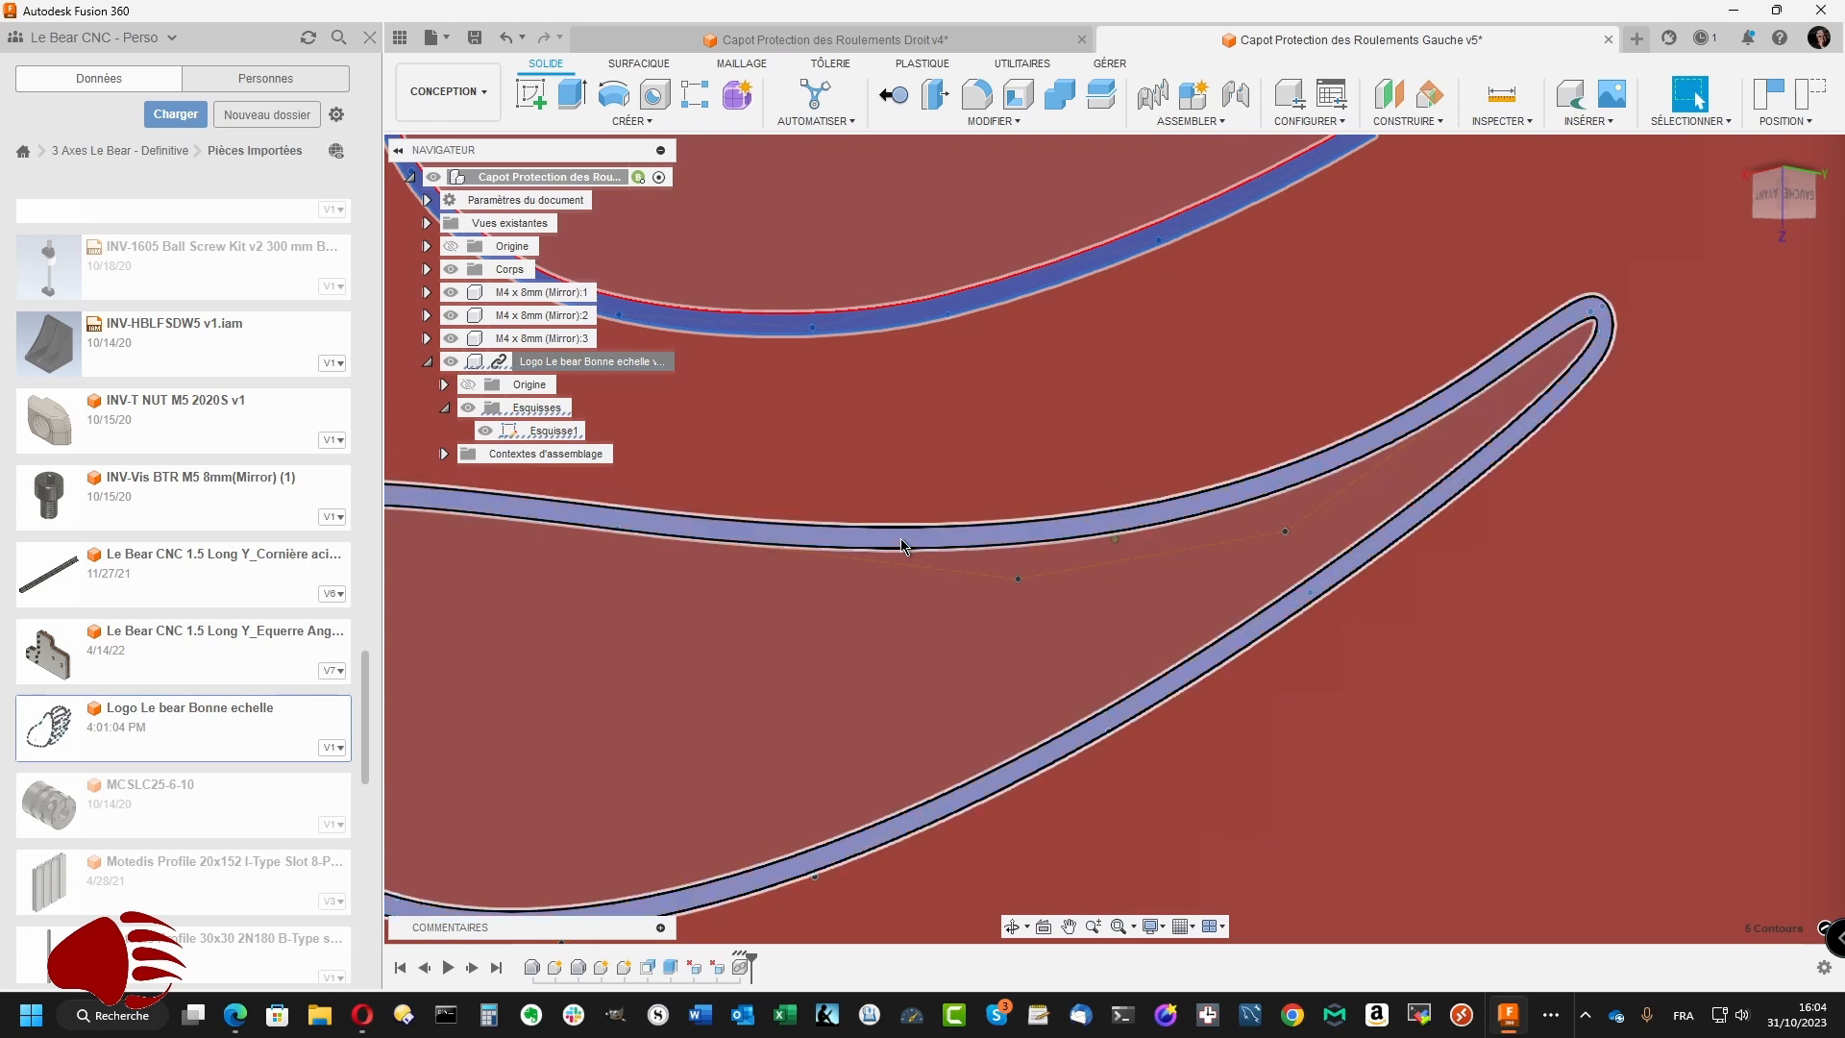
# - Extrude the selected bands as a 0.8 mm cut into the cover, capturing the logo's moved position, and hide the logo component's sketches
pyautogui.rightClick(903, 546)
pyautogui.click(884, 655)
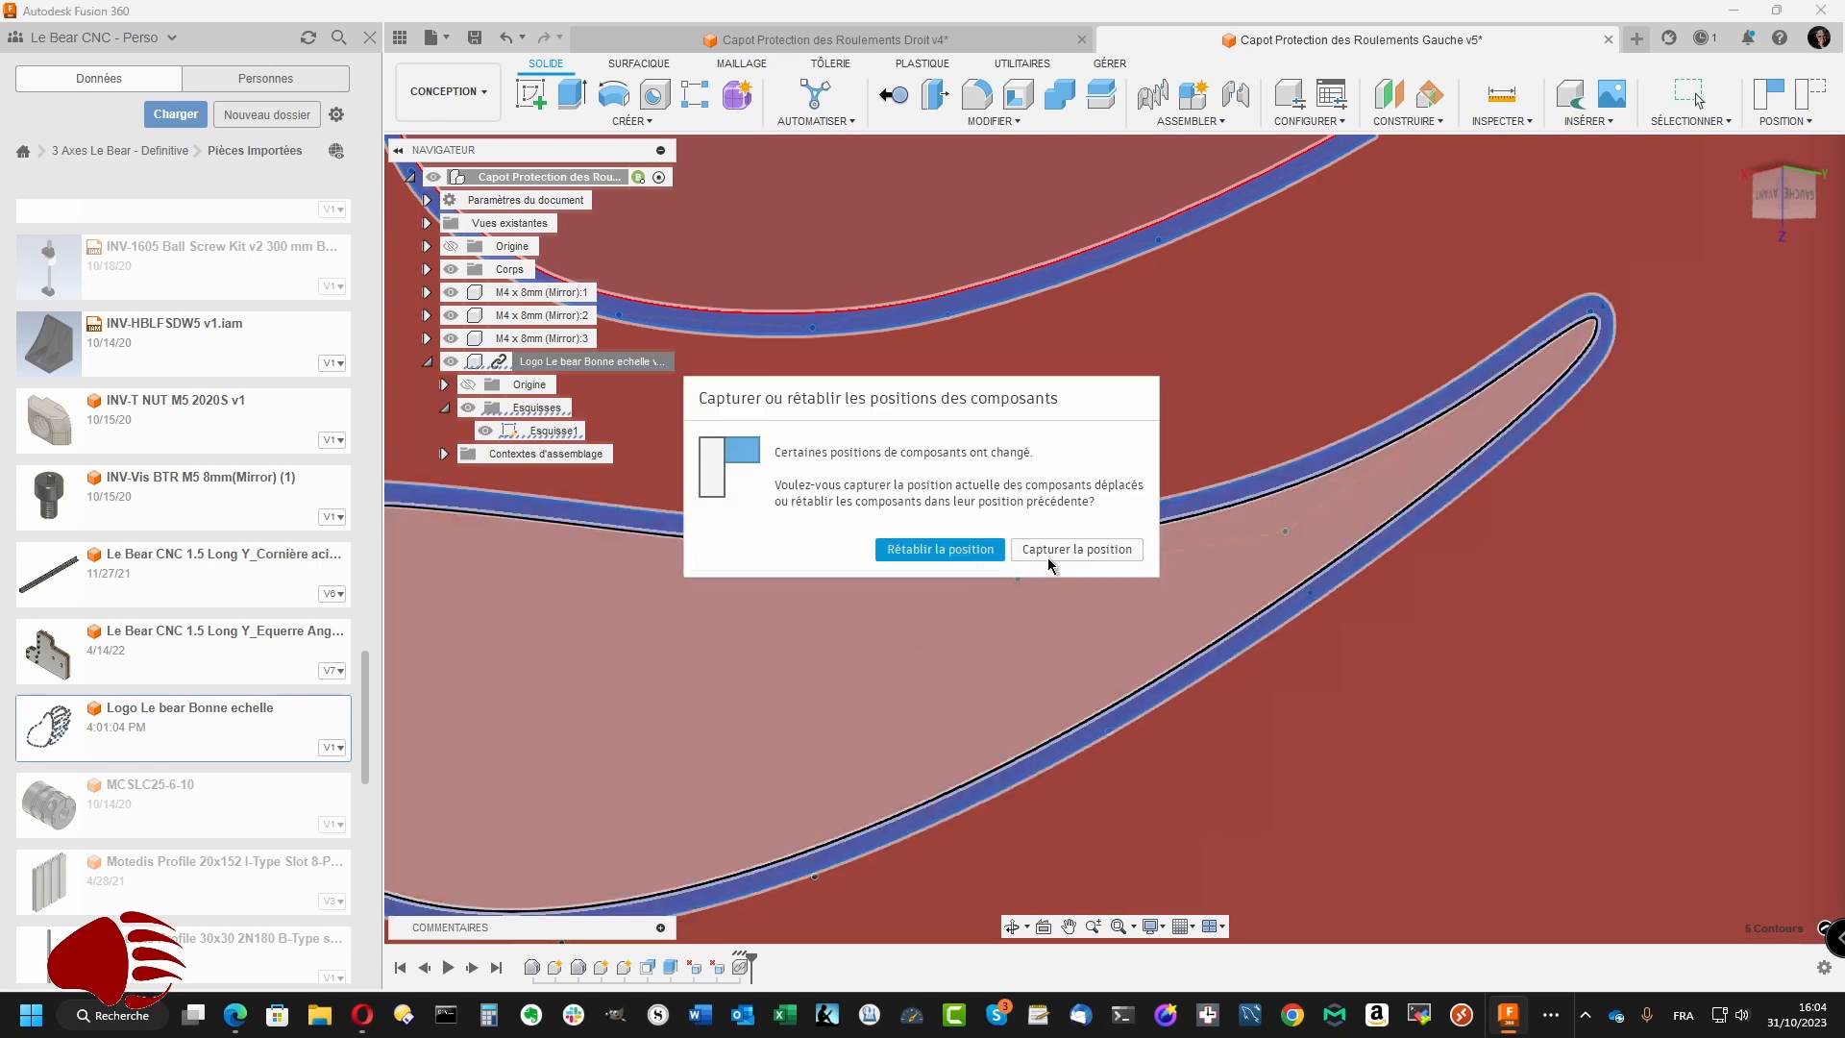
pyautogui.click(1047, 558)
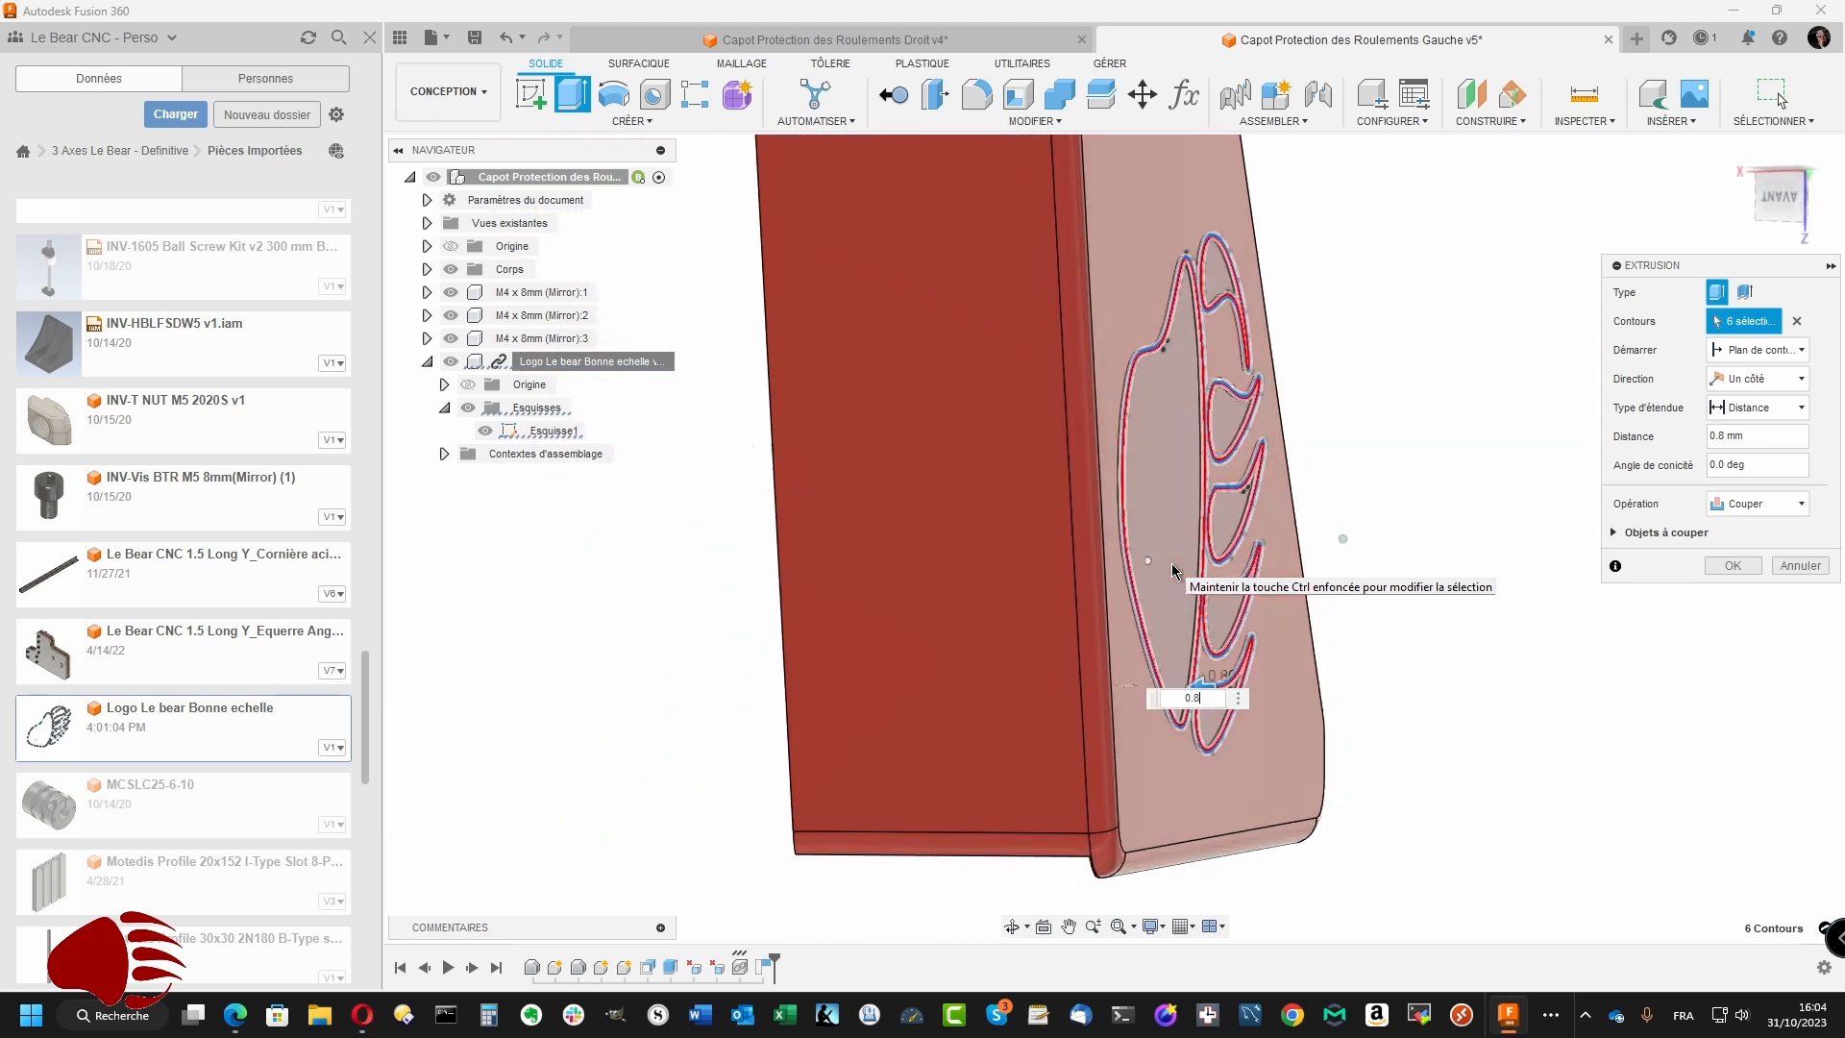
pyautogui.click(1743, 570)
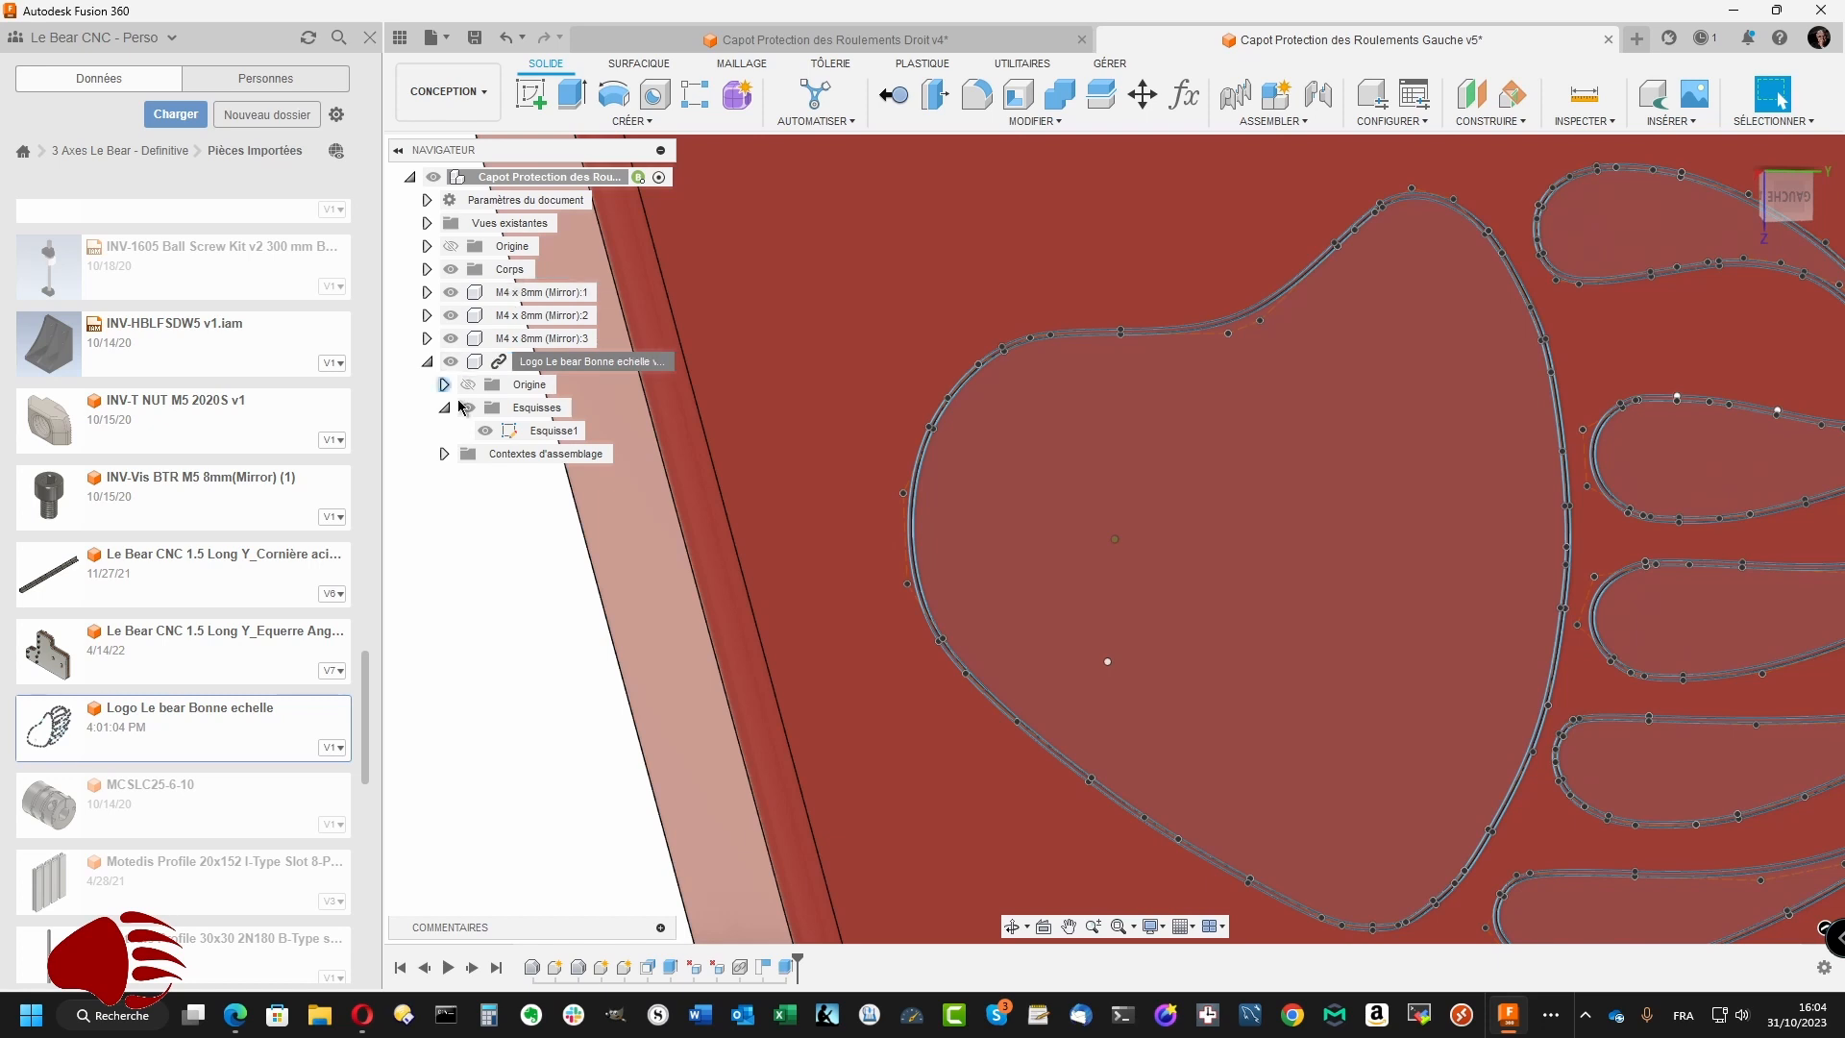
pyautogui.click(468, 410)
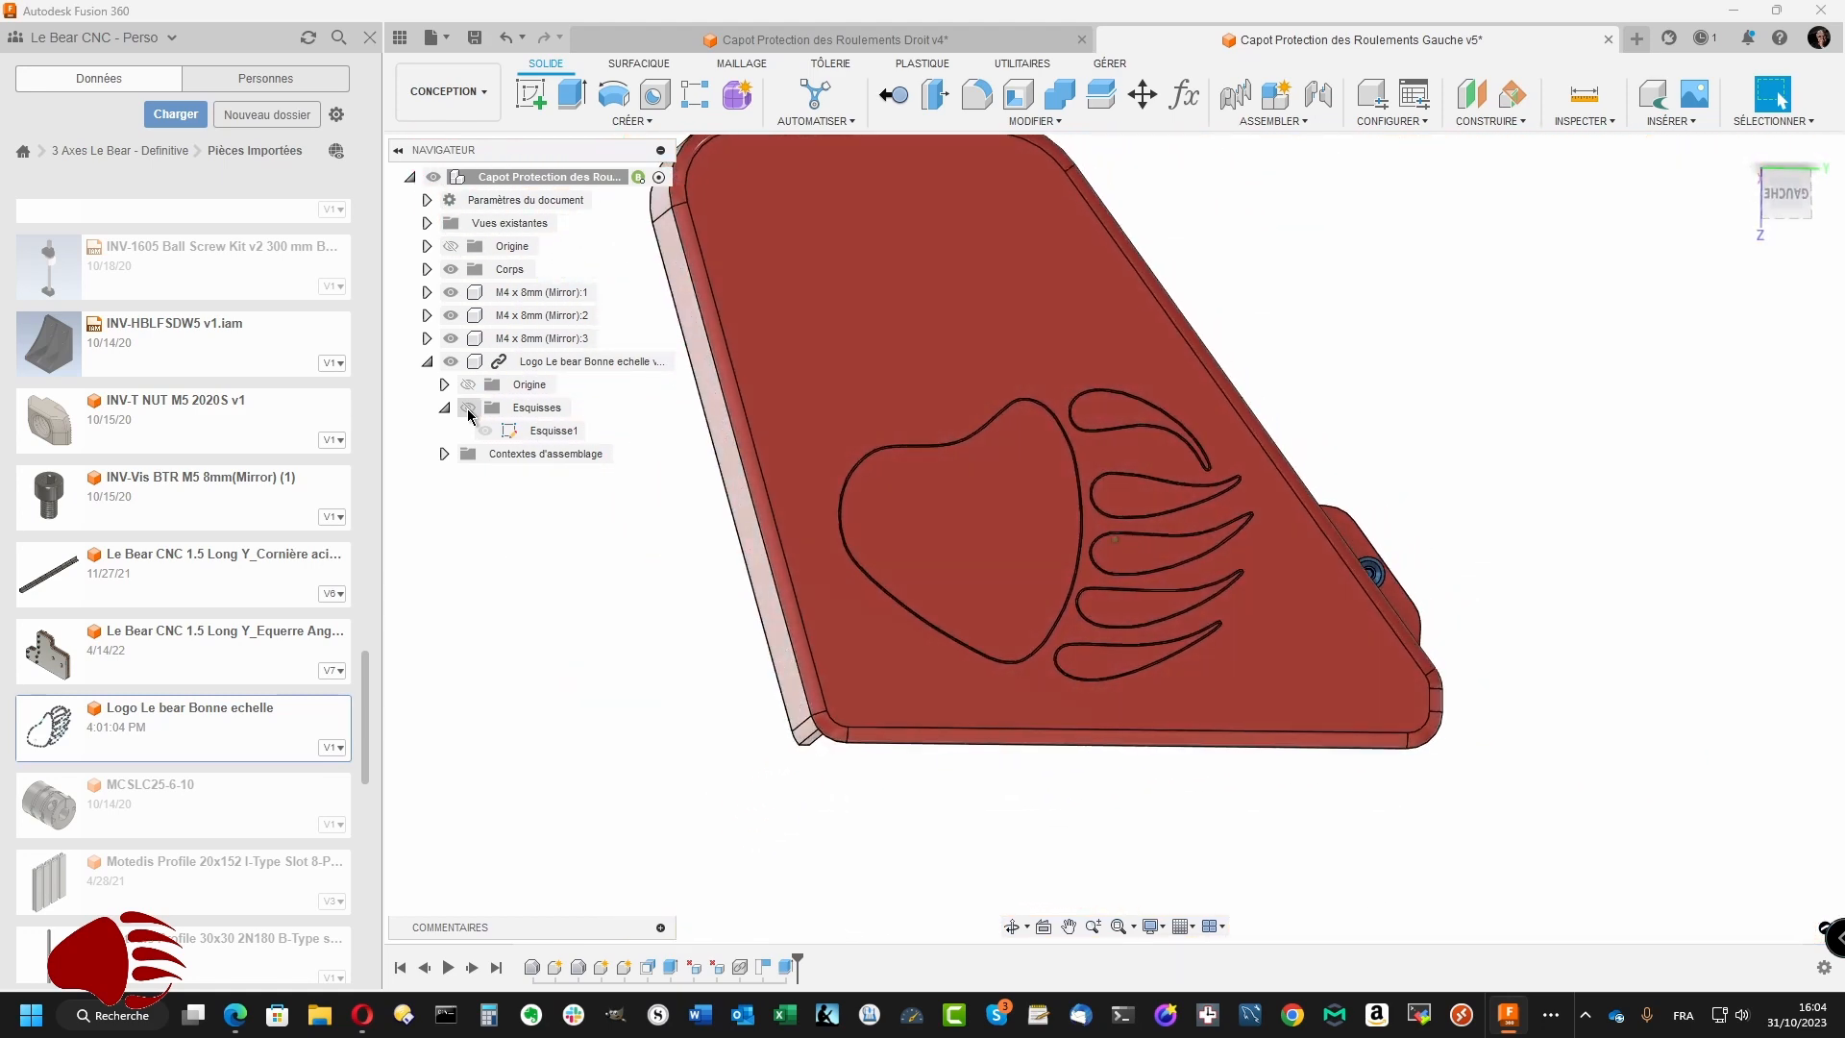
# - Switch to the Capot Protection des Roulements Droit document, show its bodies and hide the Logo Le bear Bonne echelle component
pyautogui.click(744, 41)
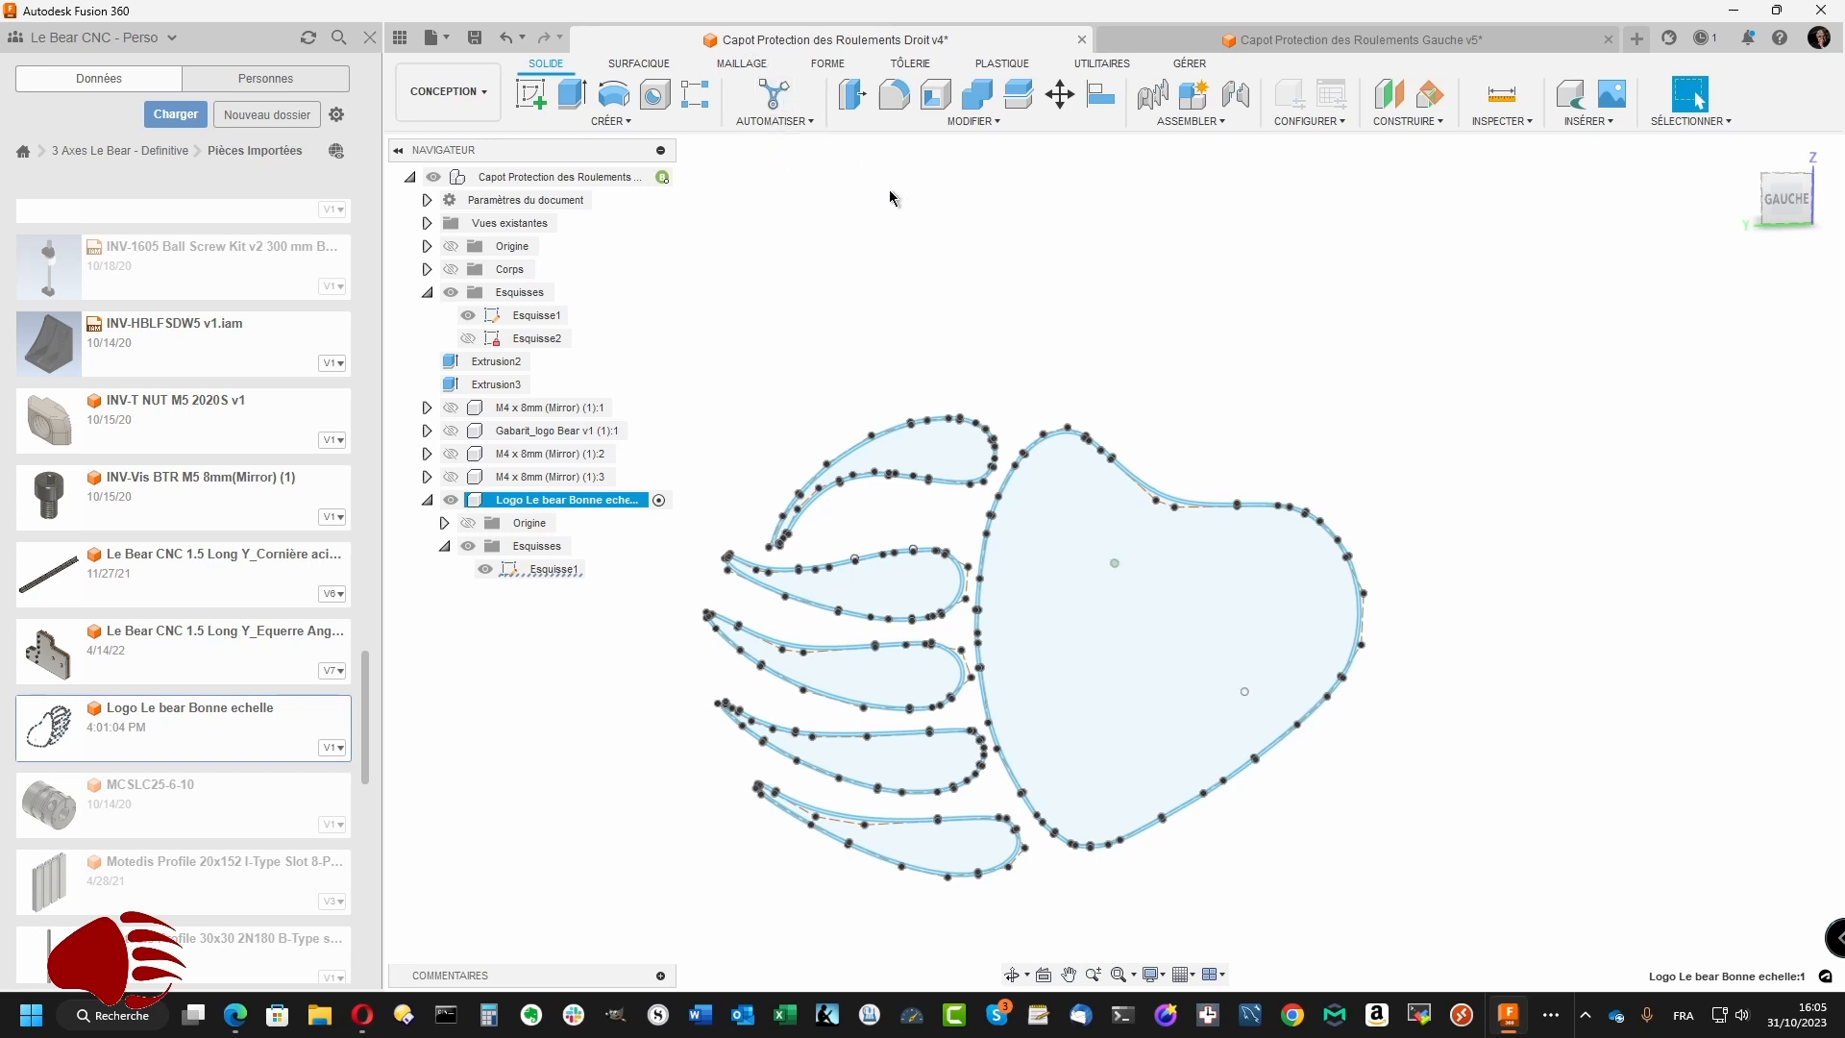
pyautogui.click(451, 269)
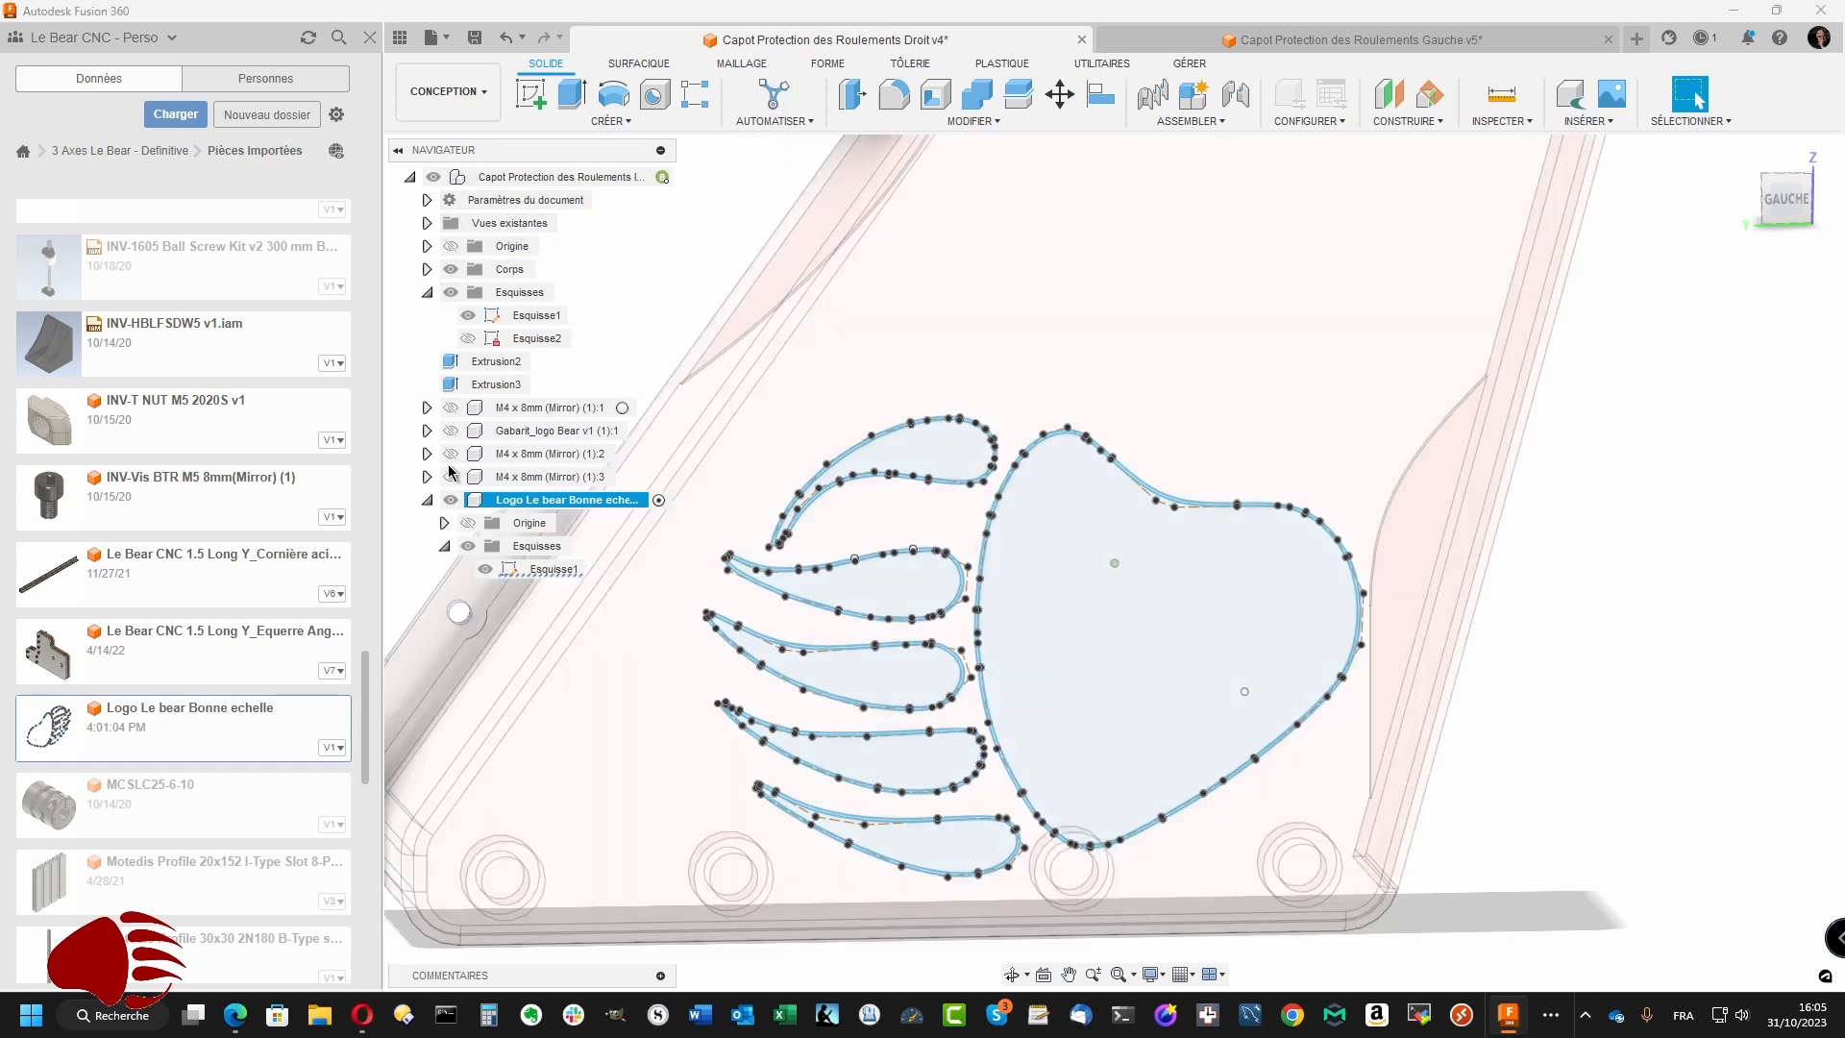
pyautogui.click(449, 500)
pyautogui.click(478, 317)
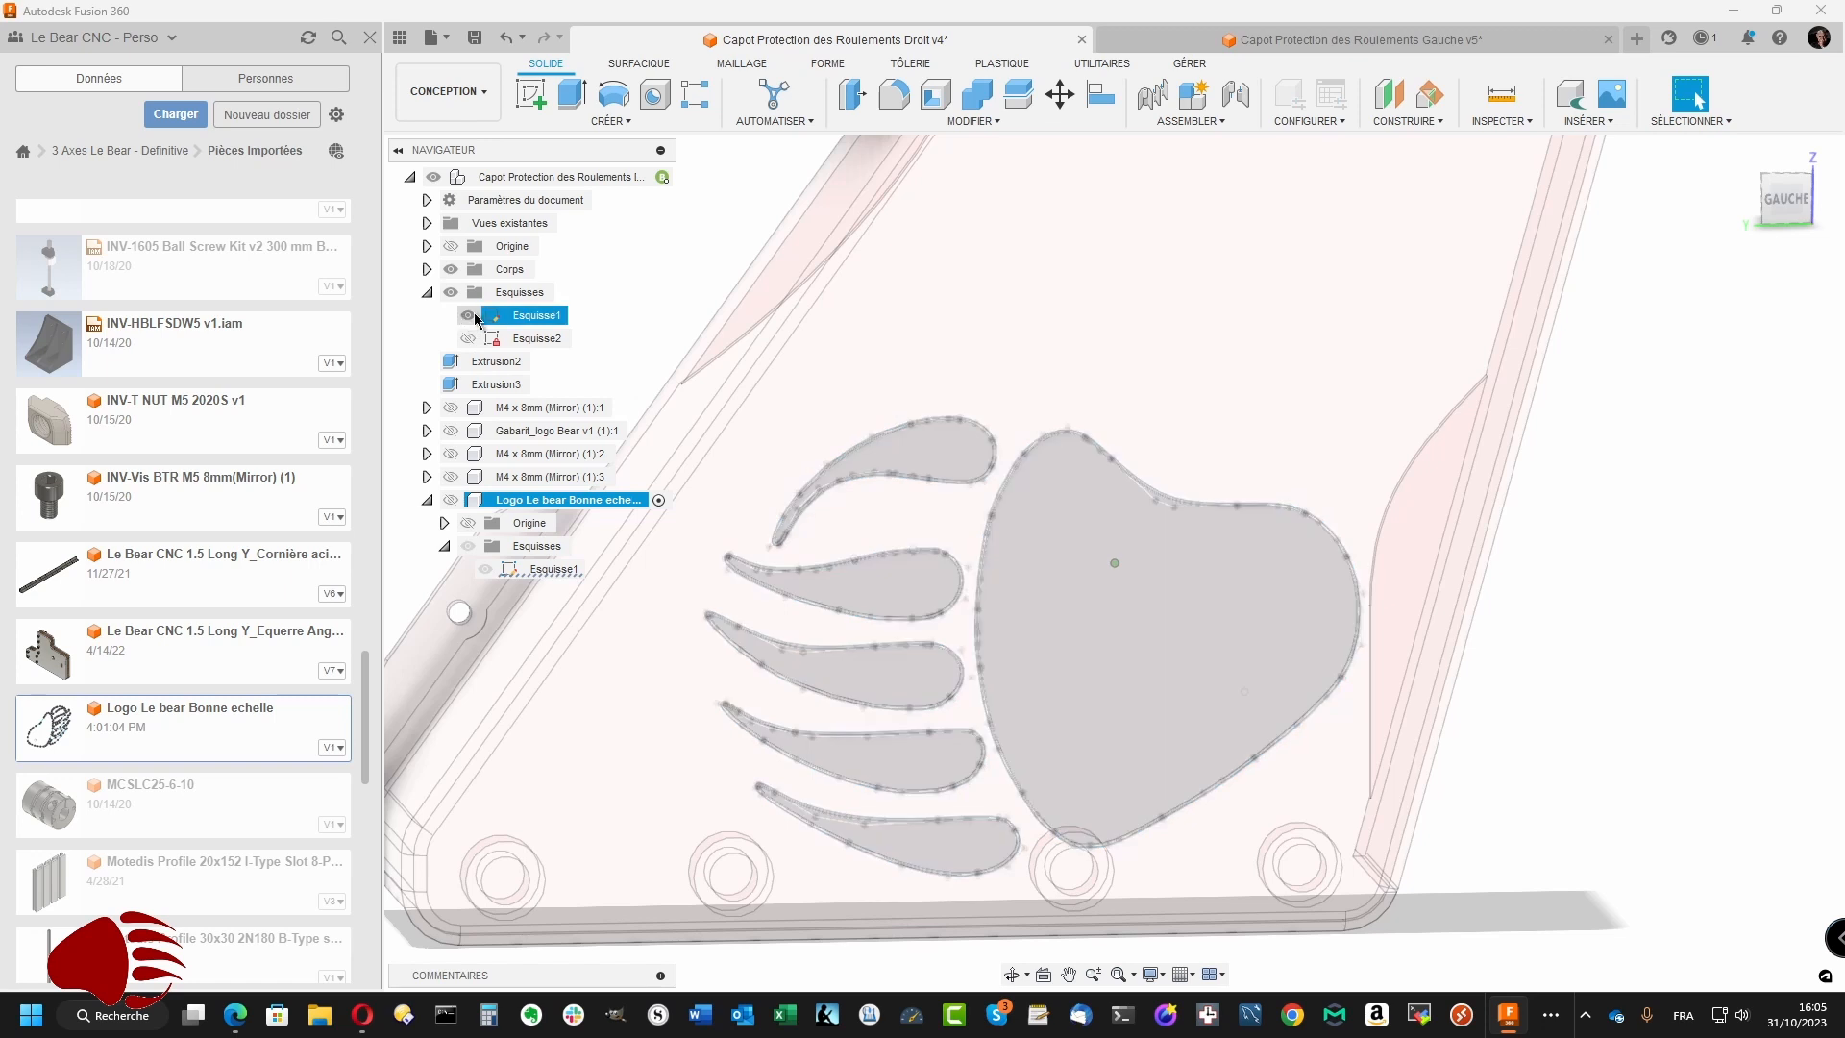
pyautogui.click(469, 316)
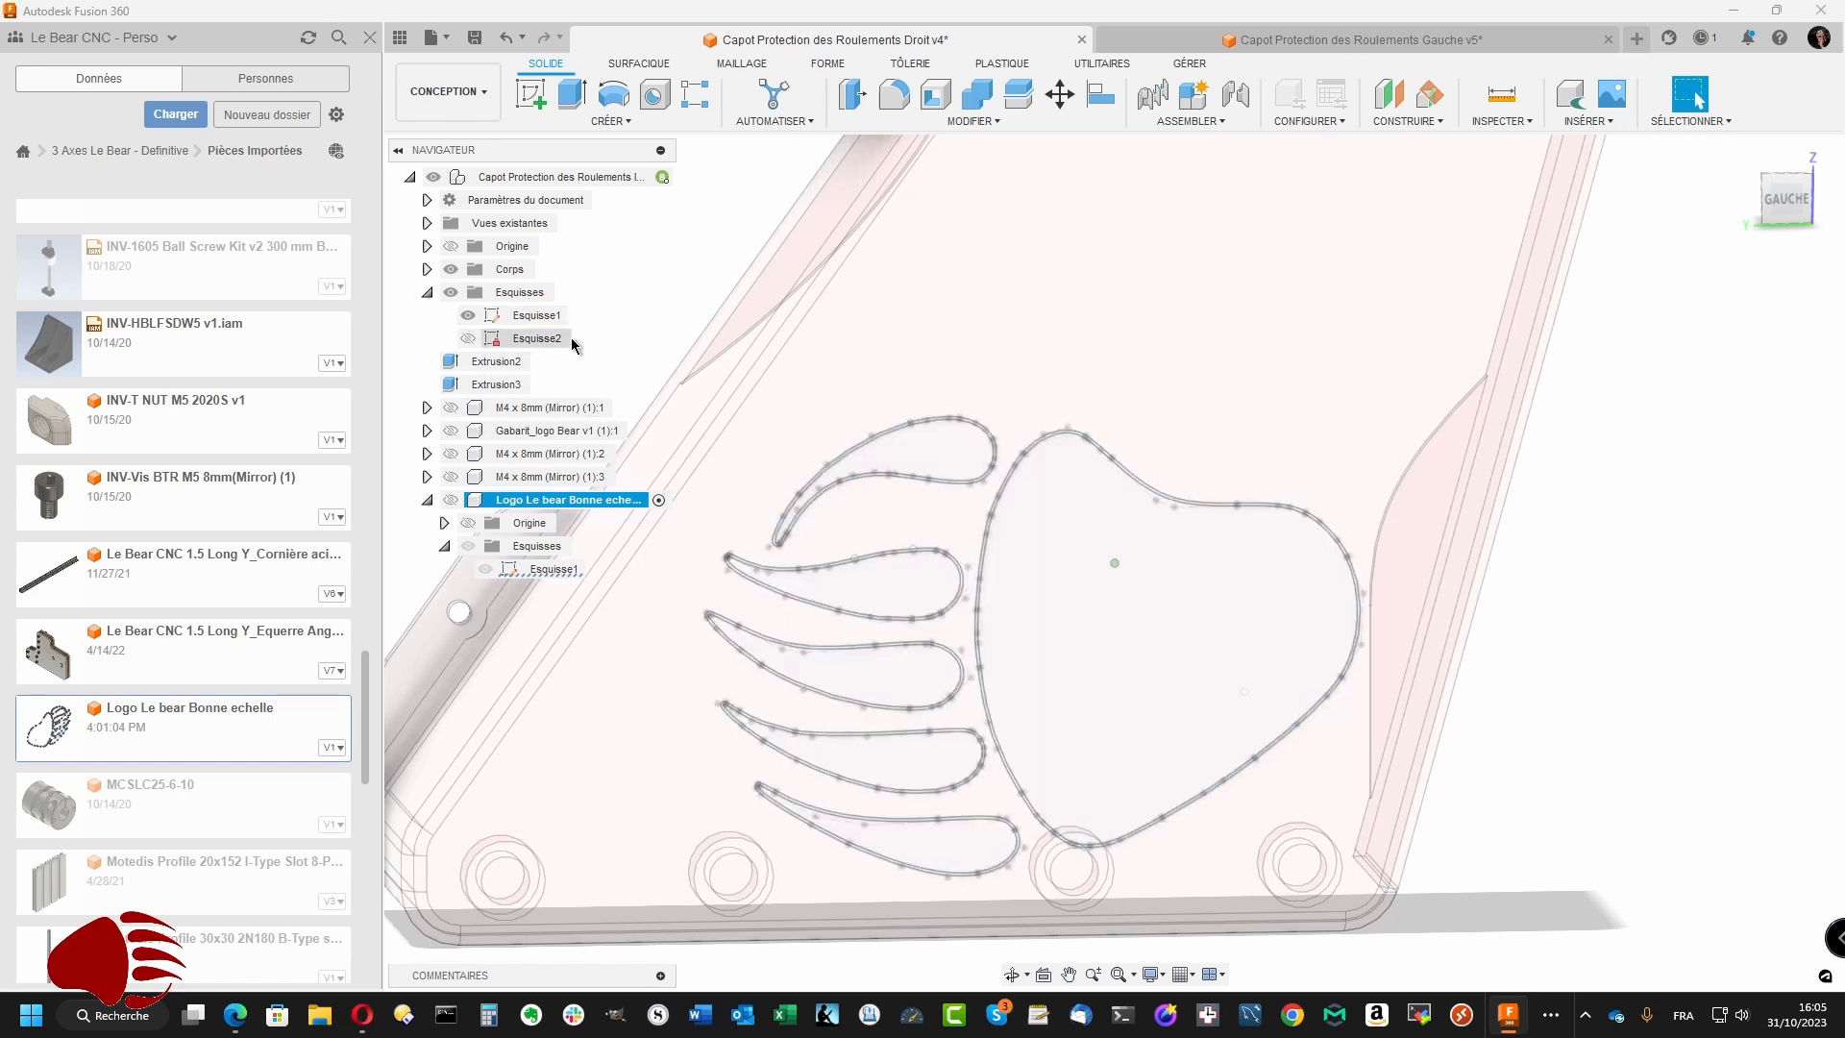
# - Activate the right cover's top-level component, hide all its sketches, and return to the Capot Protection des Roulements Gauche document
pyautogui.click(426, 269)
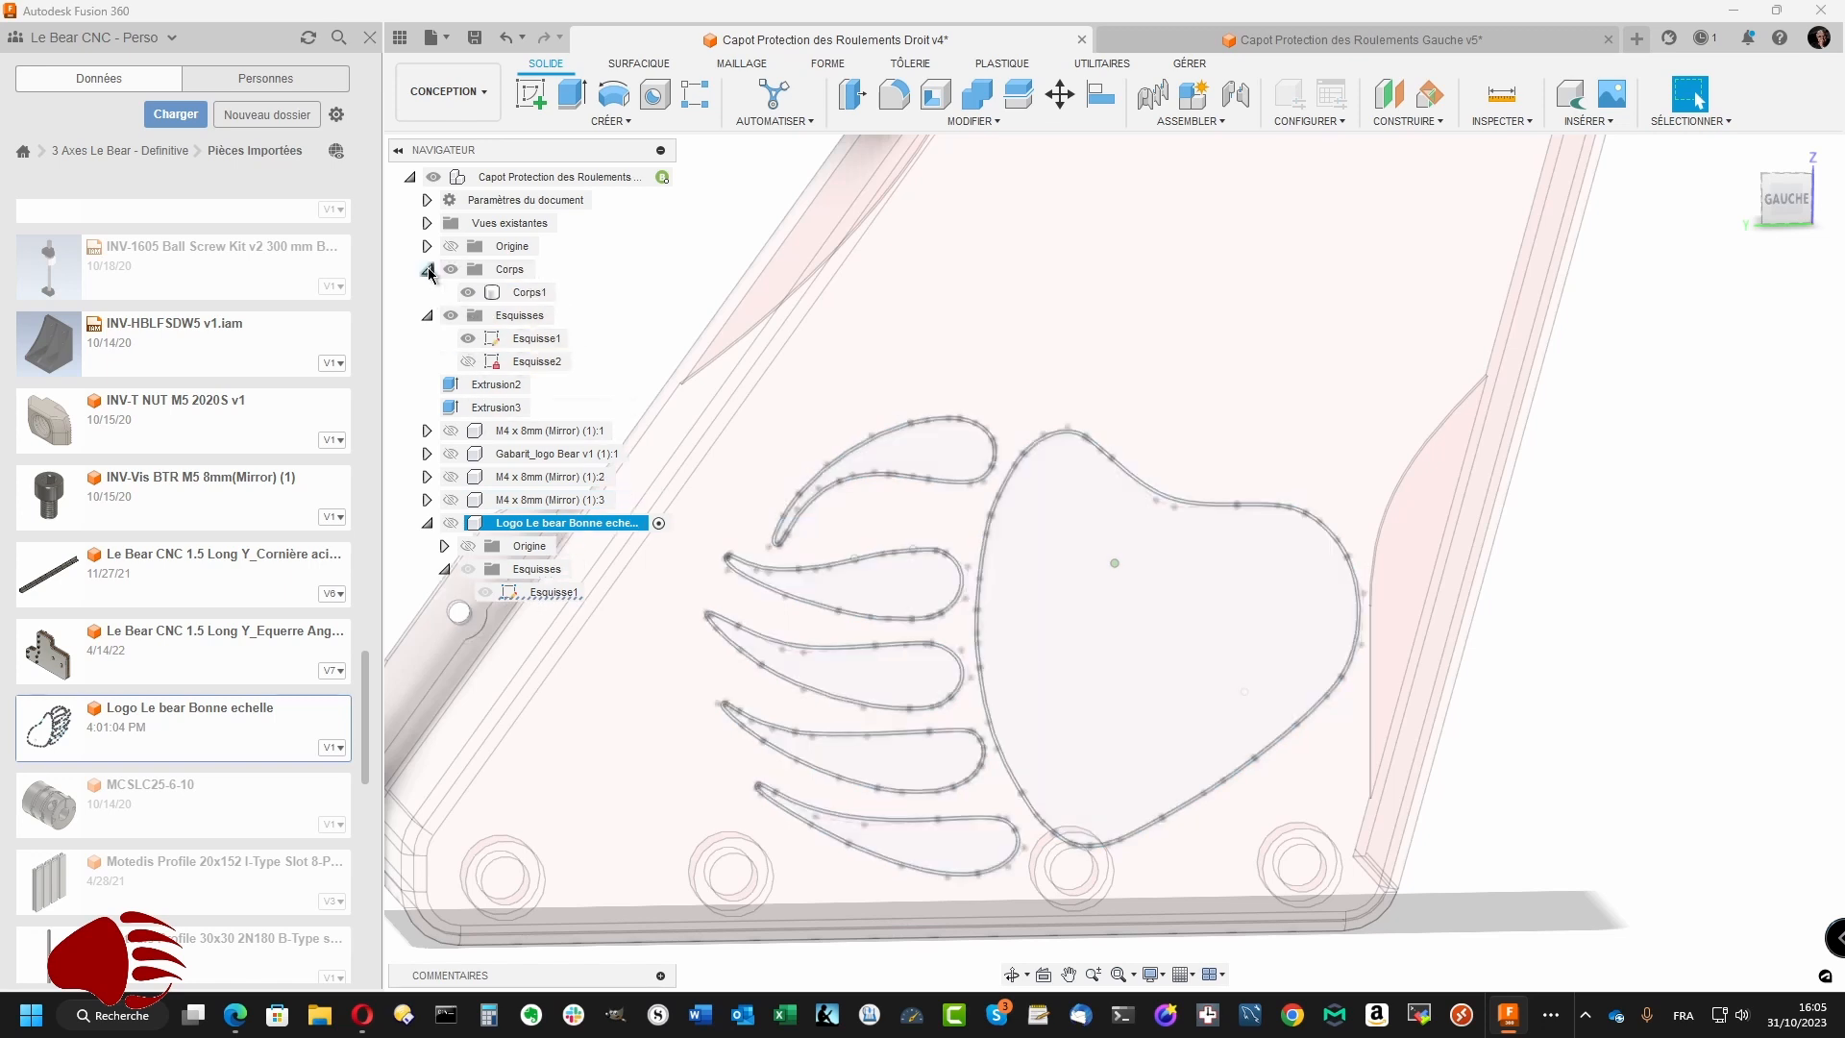
pyautogui.scroll(-5, 600, 297)
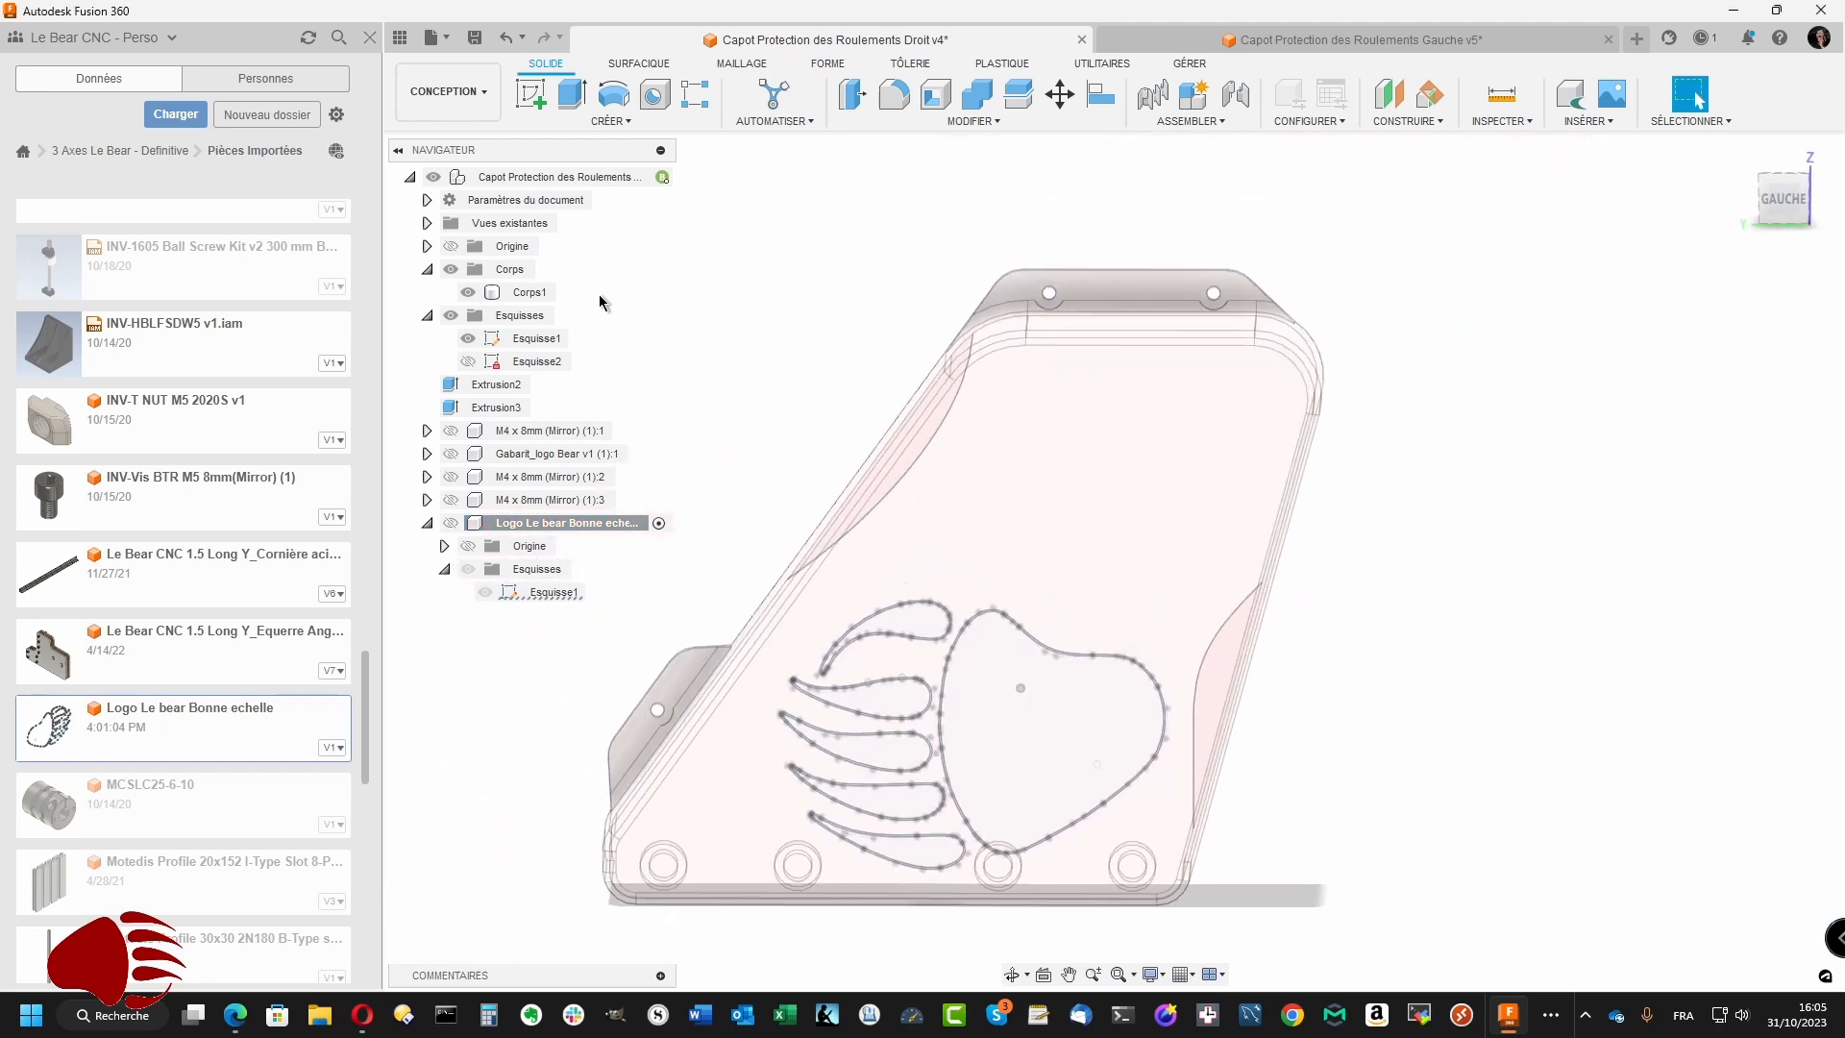
pyautogui.click(659, 177)
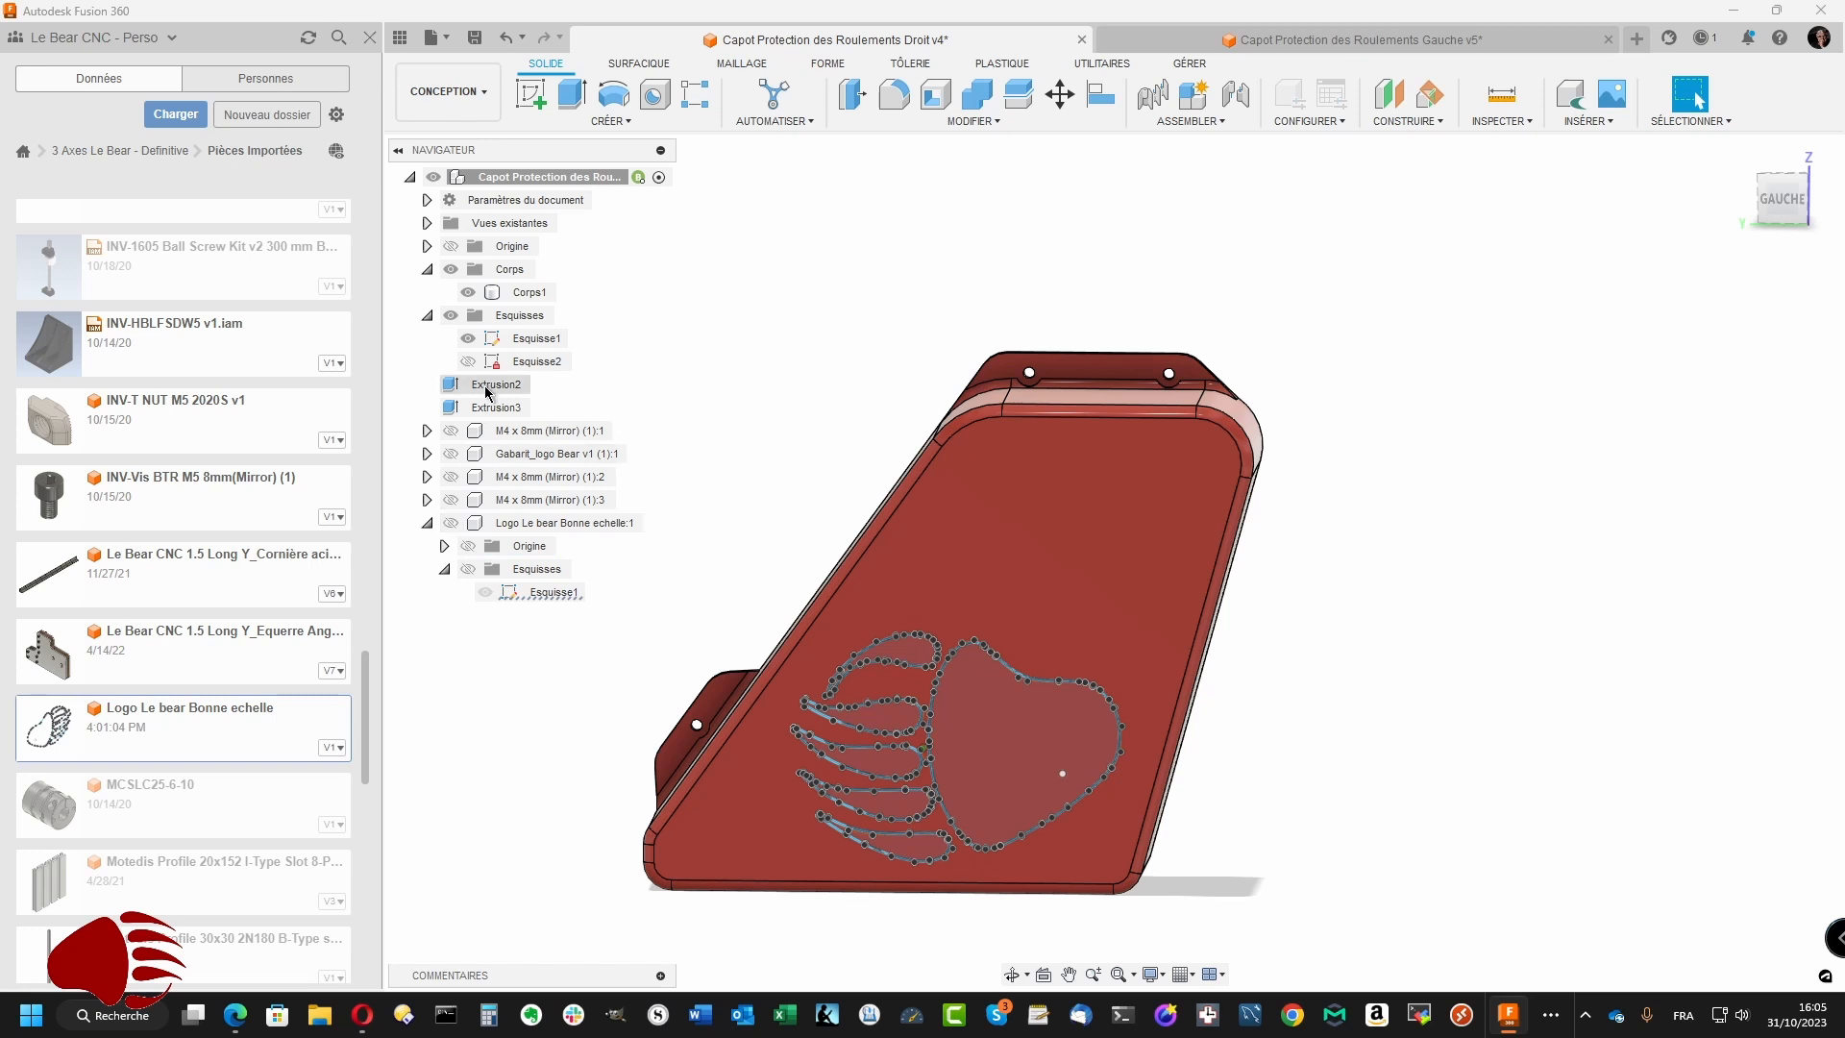
pyautogui.click(451, 315)
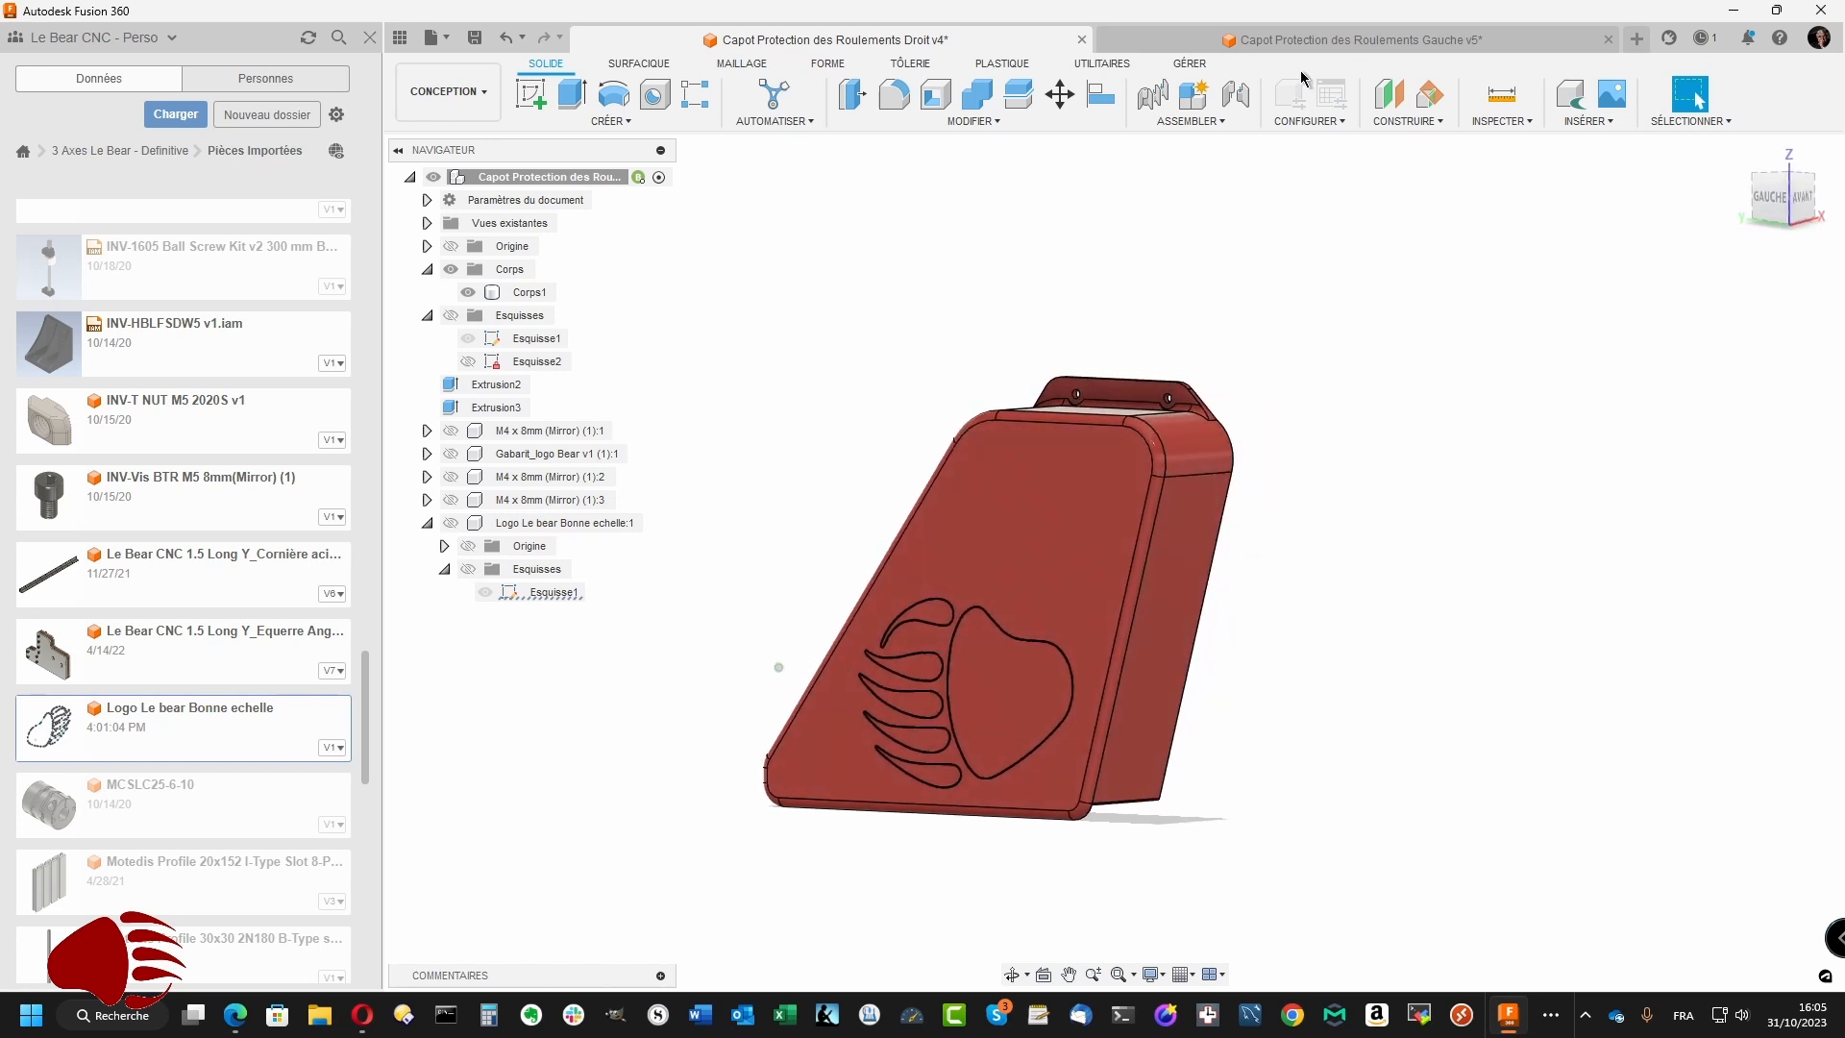
pyautogui.click(1322, 43)
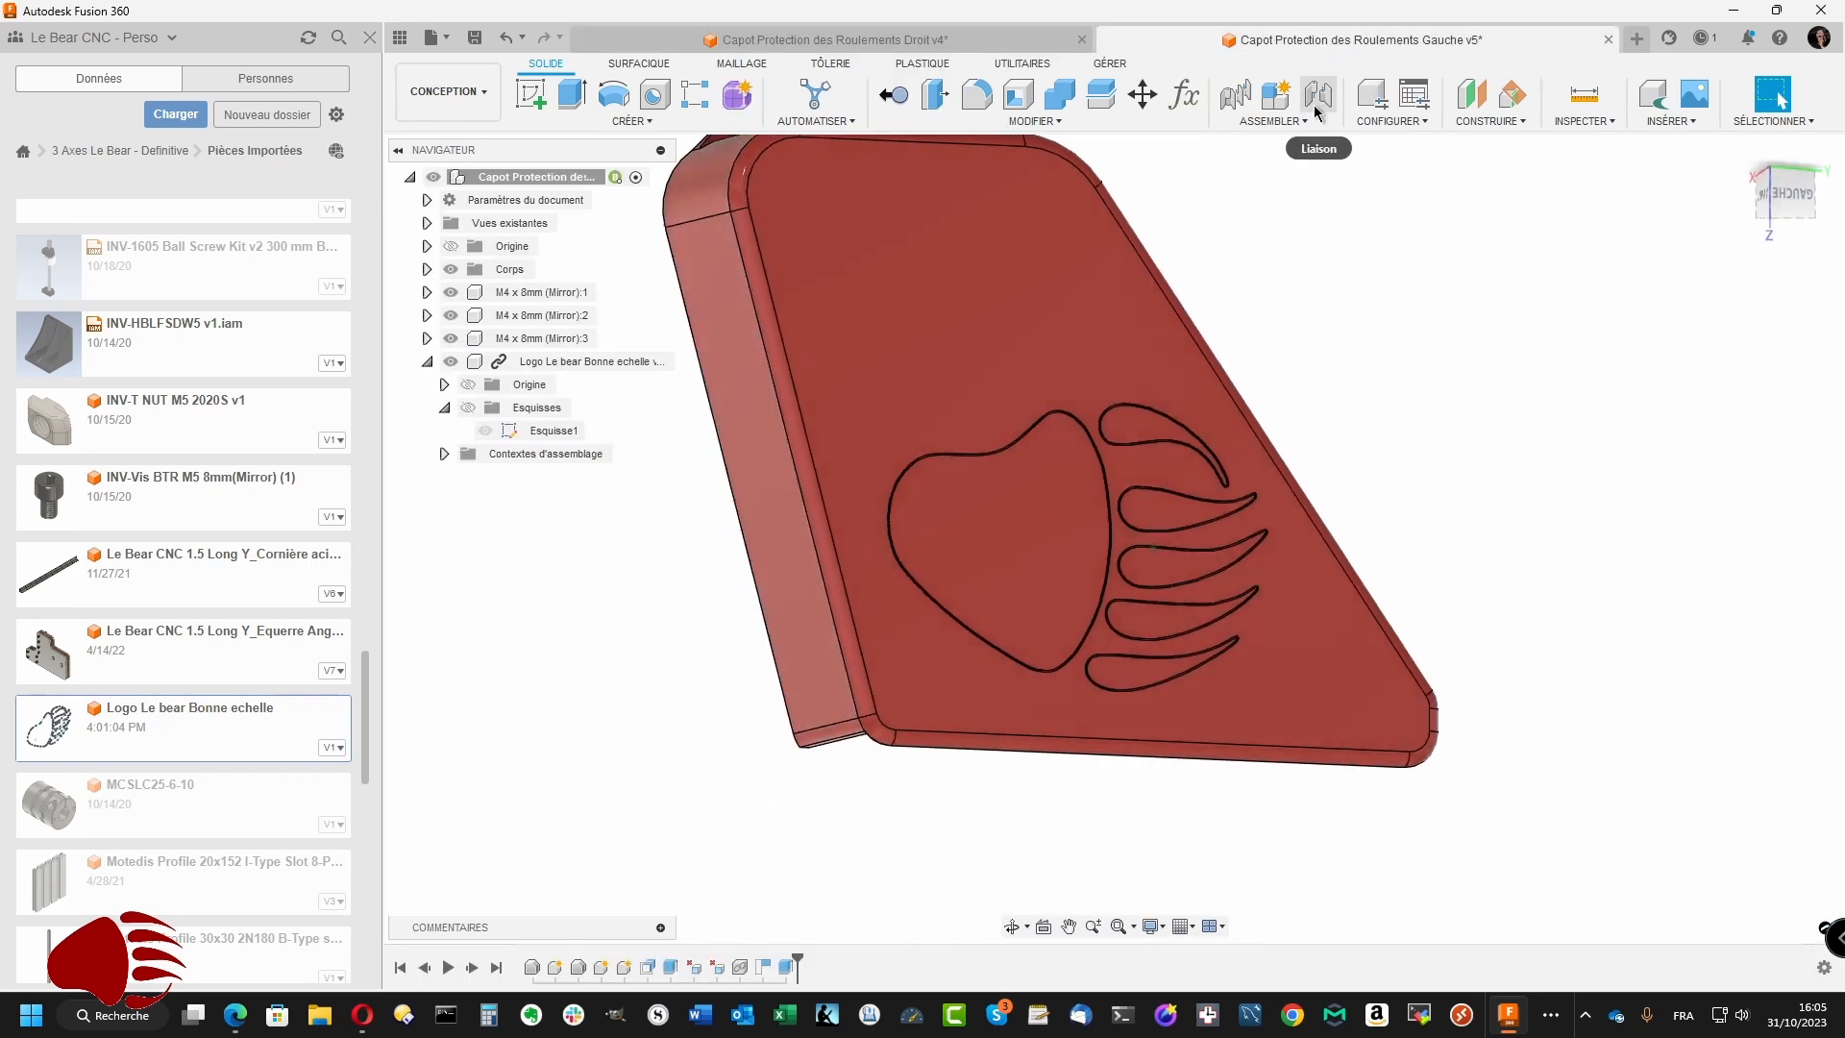